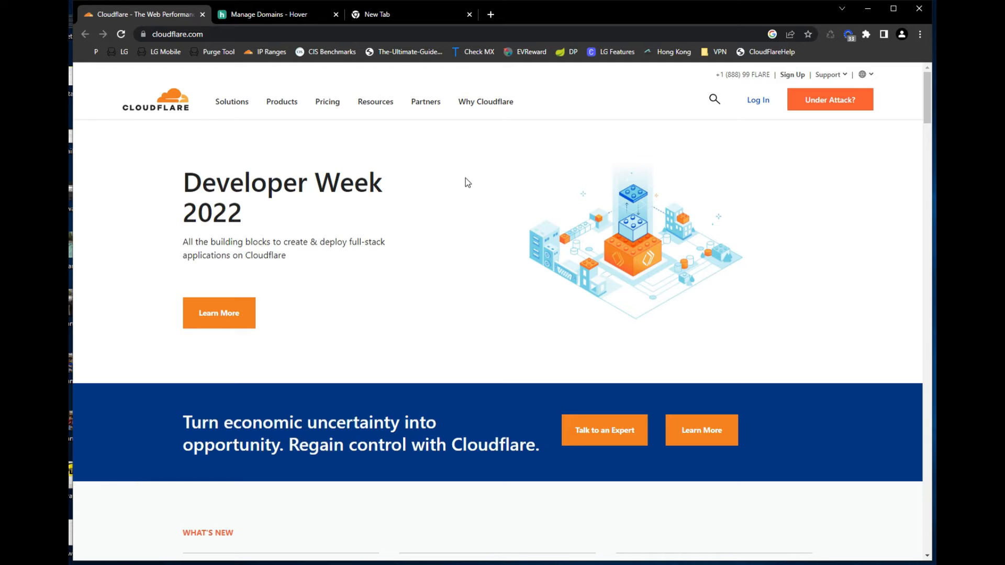
- Open the pricing for websites and application services plans and compare the features of the Free, Pro, Business and Enterprise plans
click(329, 102)
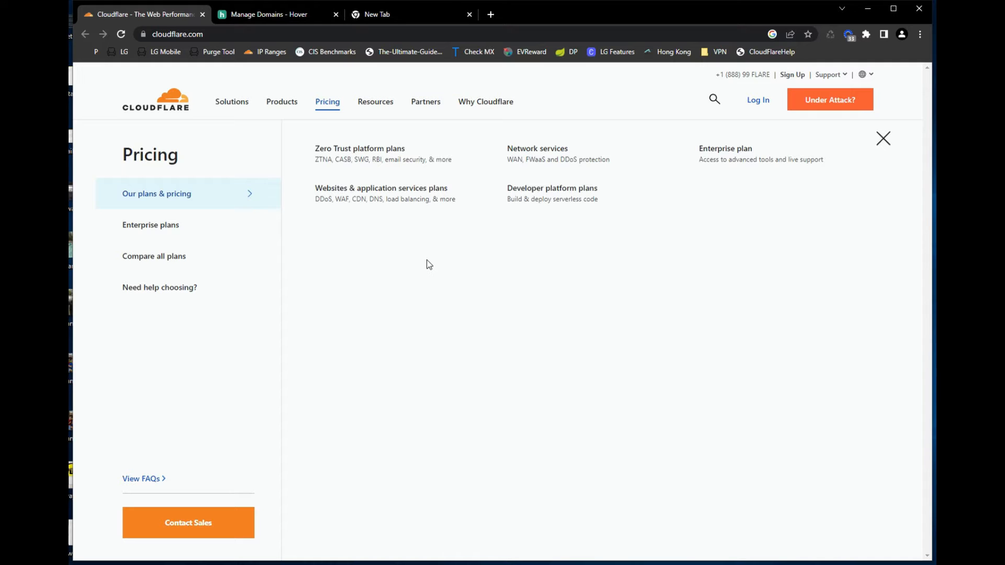
click(387, 204)
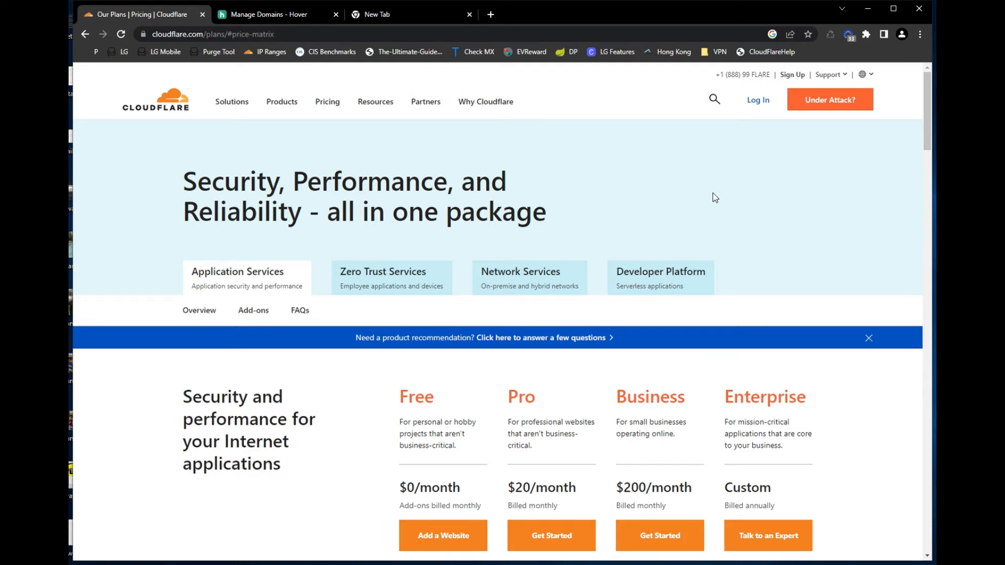
scroll(403, 241, down, 3)
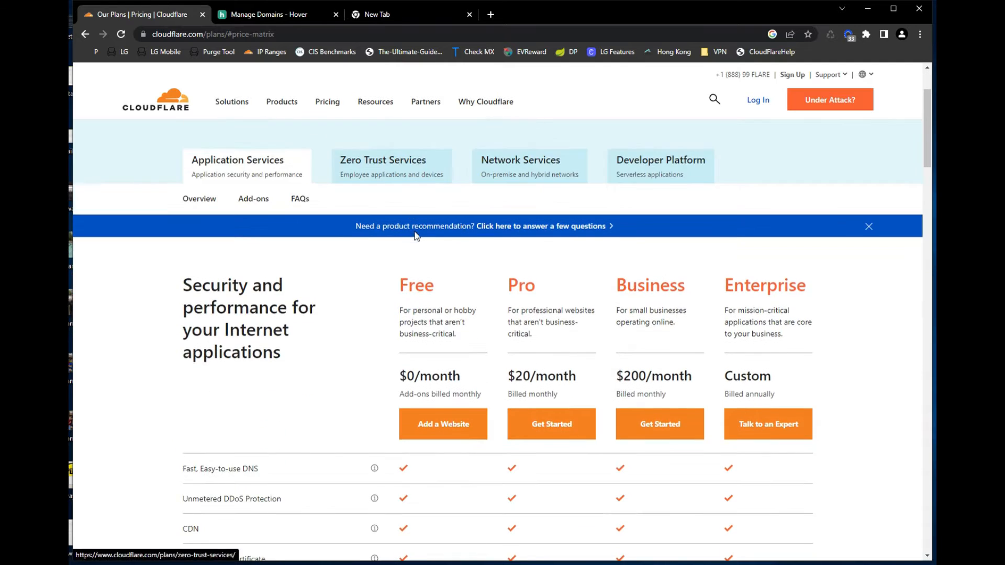
scroll(419, 229, down, 1)
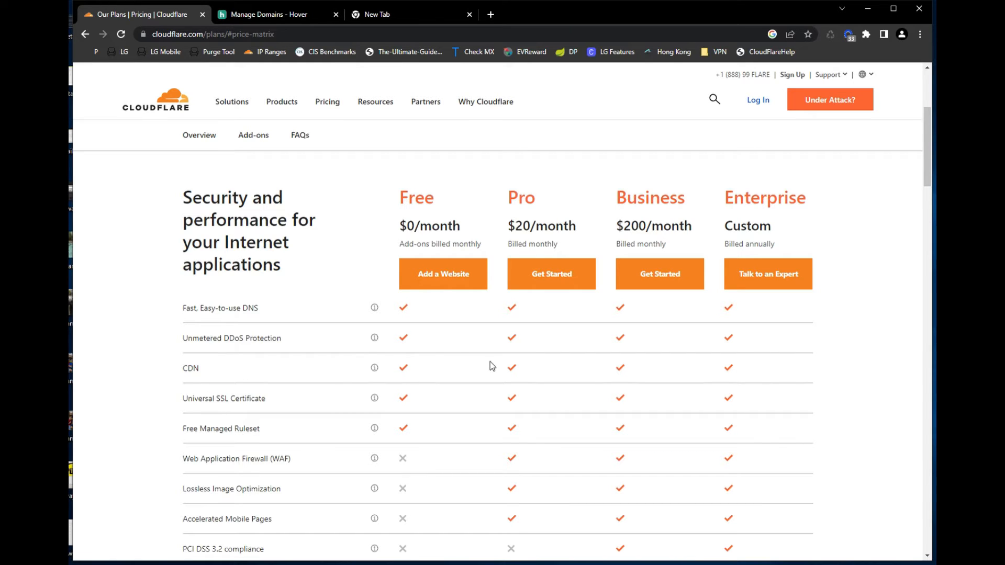
scroll(487, 346, down, 2)
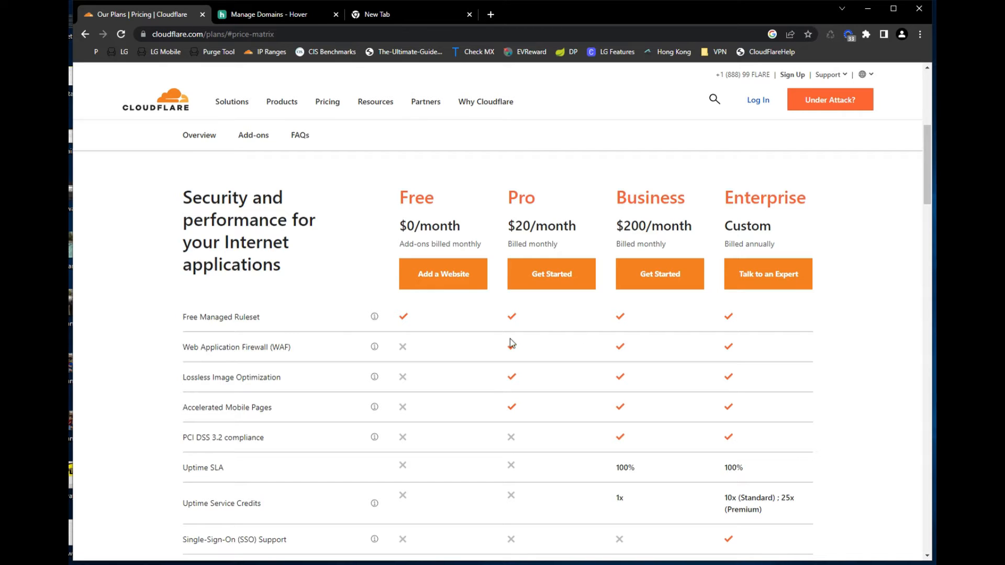
scroll(338, 341, down, 1)
scroll(266, 337, down, 1)
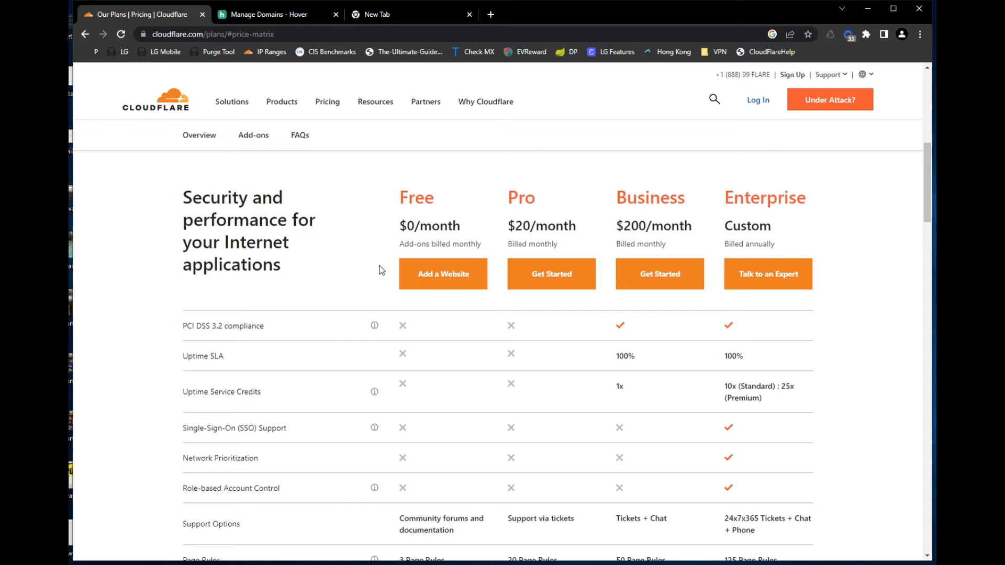
scroll(381, 271, down, 1)
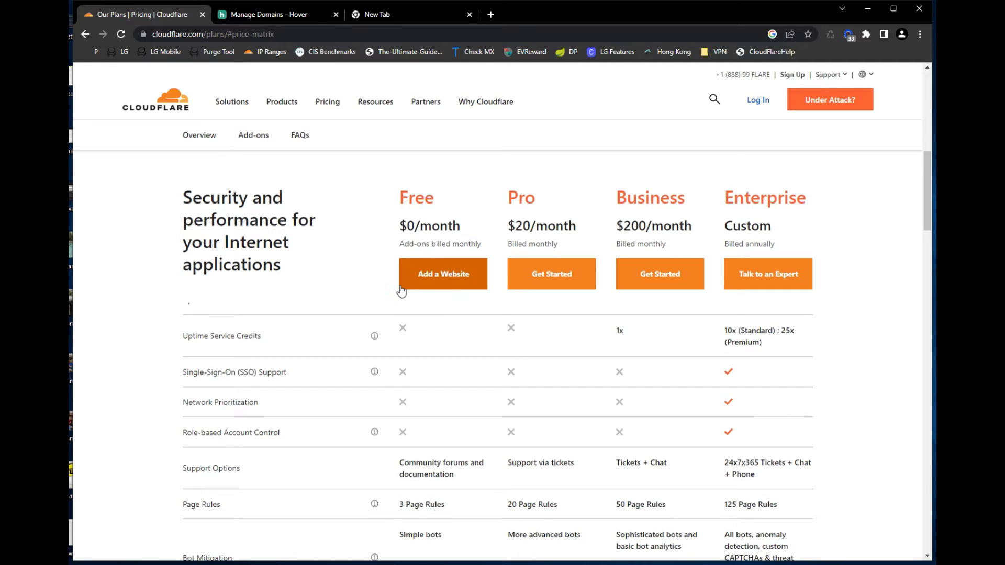
scroll(403, 288, up, 2)
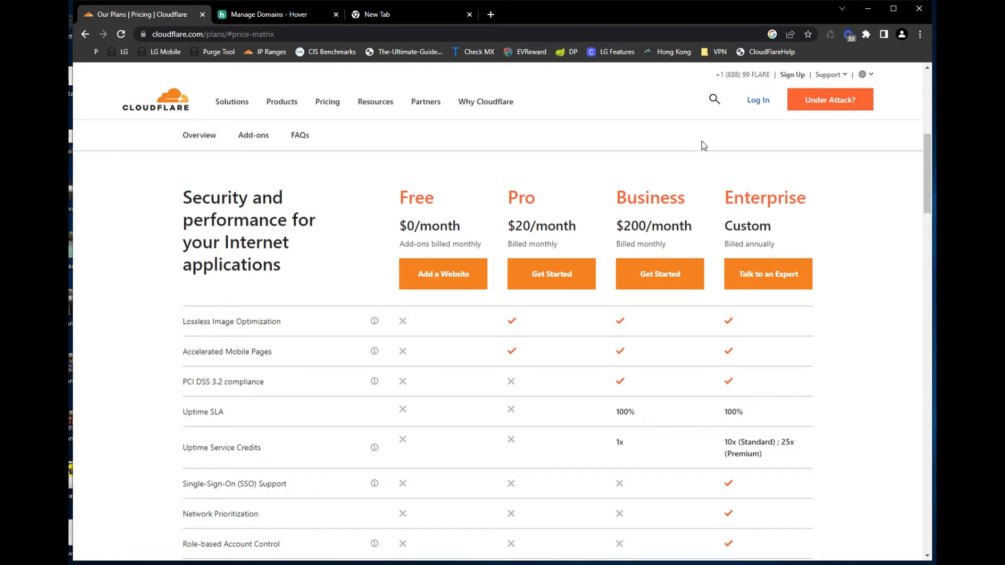
- Switch to the Hover domain page and check the nameservers listed for cloudflarehelp.com
click(299, 20)
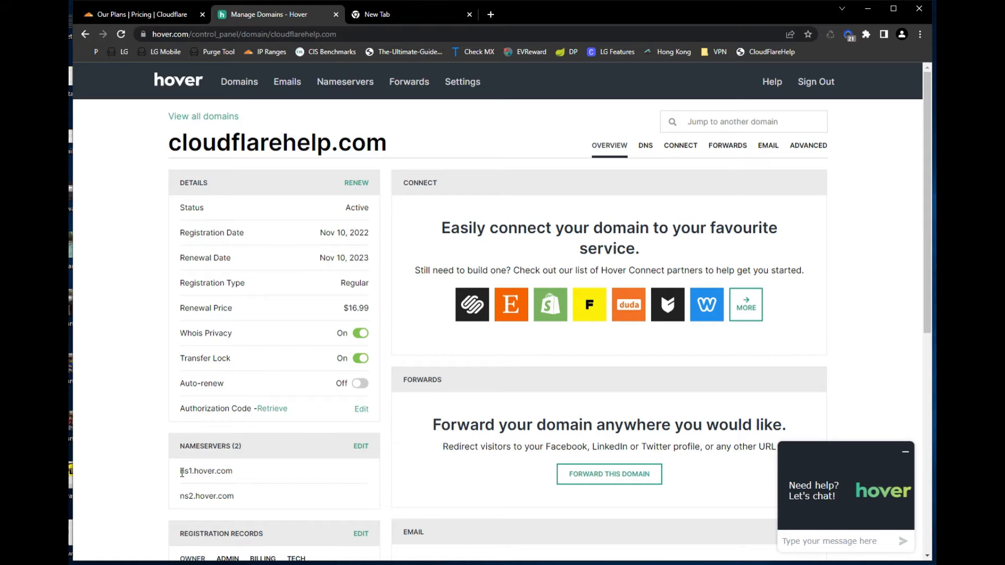
drag(181, 473, 247, 481)
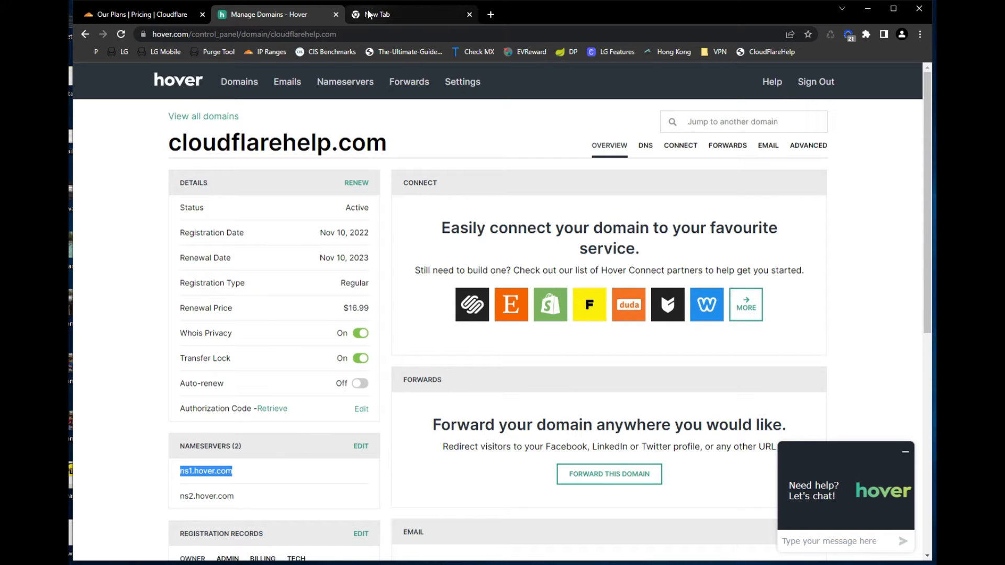
- Load cloudflarehelp.com in the empty browser tab, continue past the insecure connection warning and read the site's text
click(390, 15)
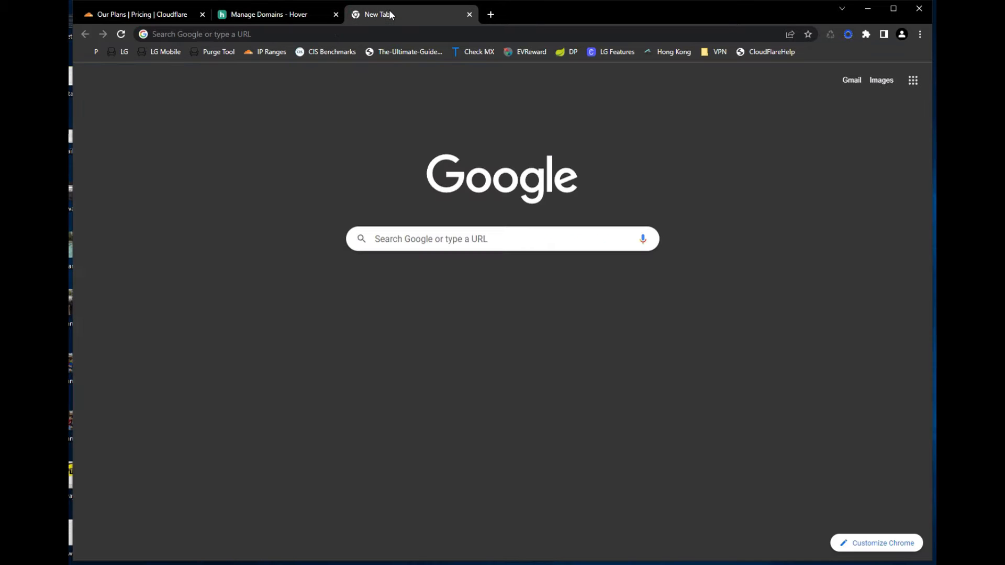
click(522, 34)
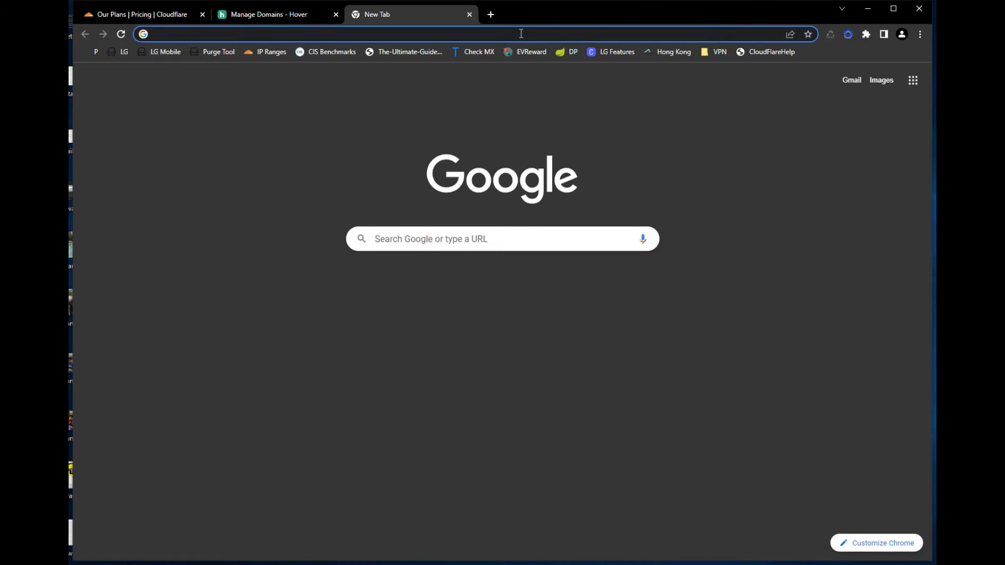
text(cloud)
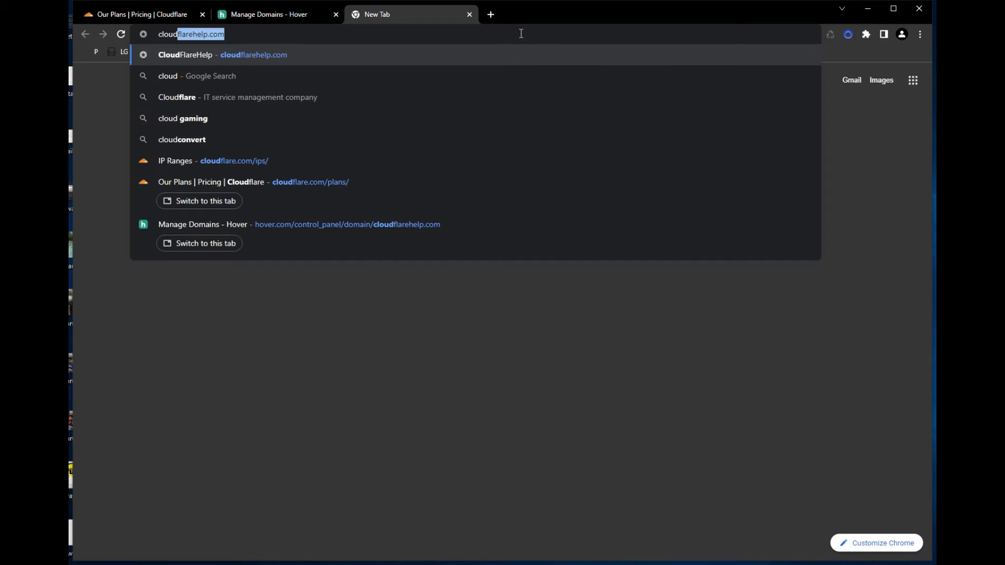
key(Return)
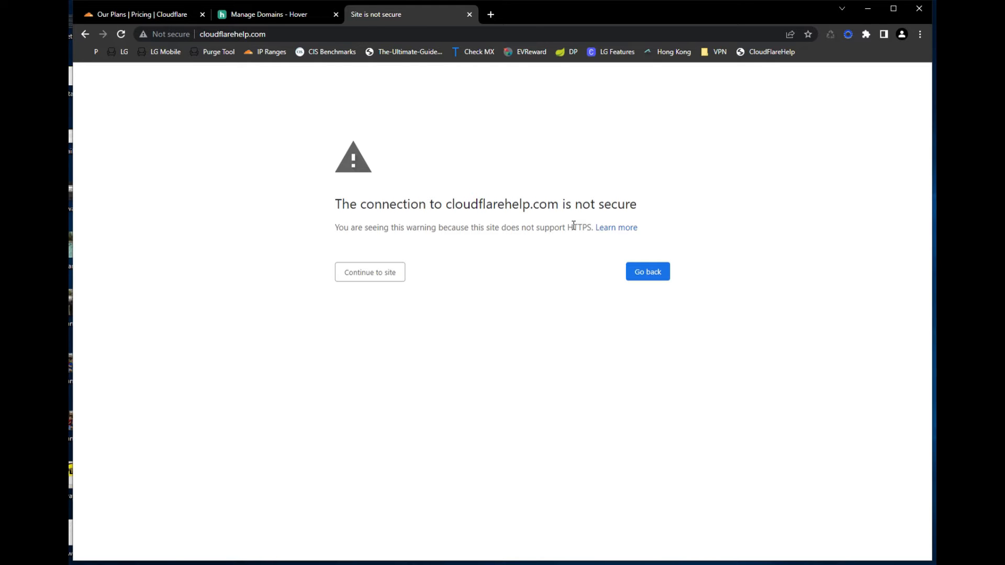
drag(453, 205, 552, 206)
click(552, 206)
click(365, 283)
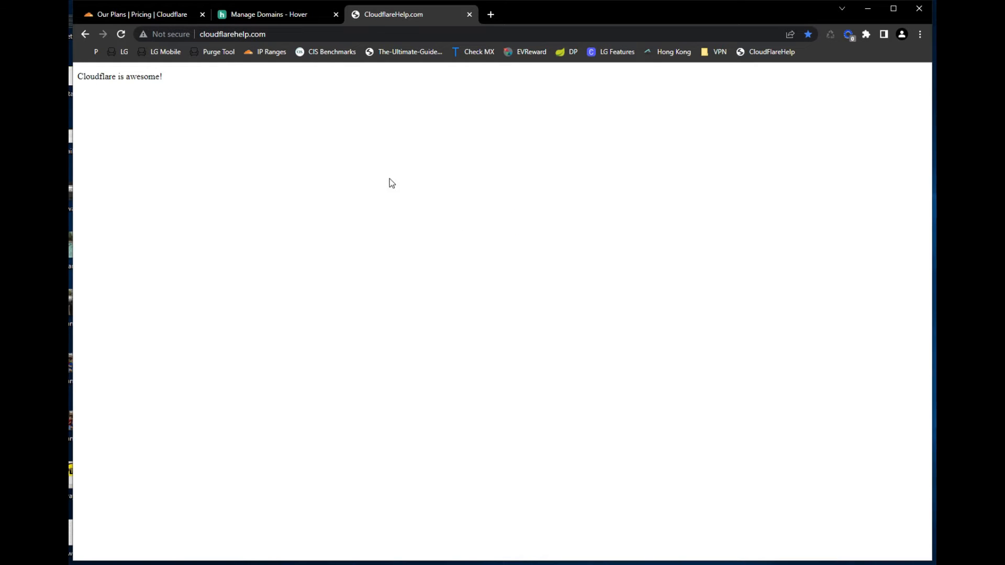
drag(78, 76, 185, 84)
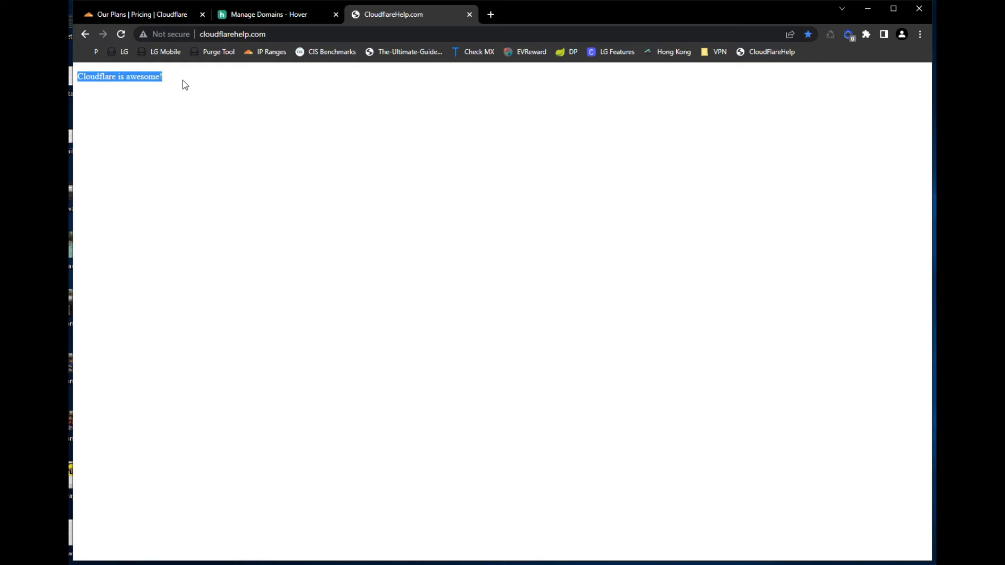
click(278, 105)
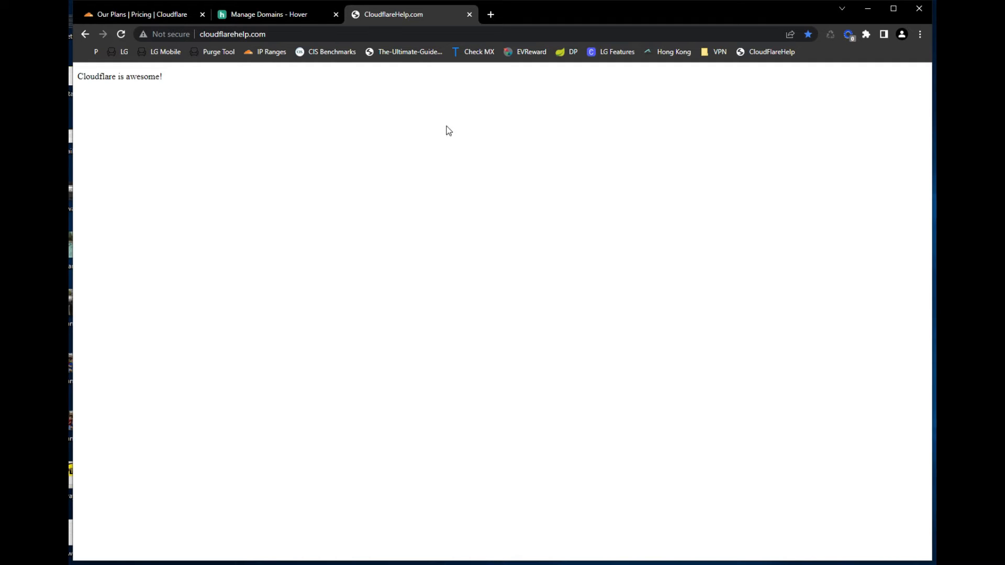
- Return to the Cloudflare site and log in with the account e-mail and password, re-entering the password before submitting
click(143, 17)
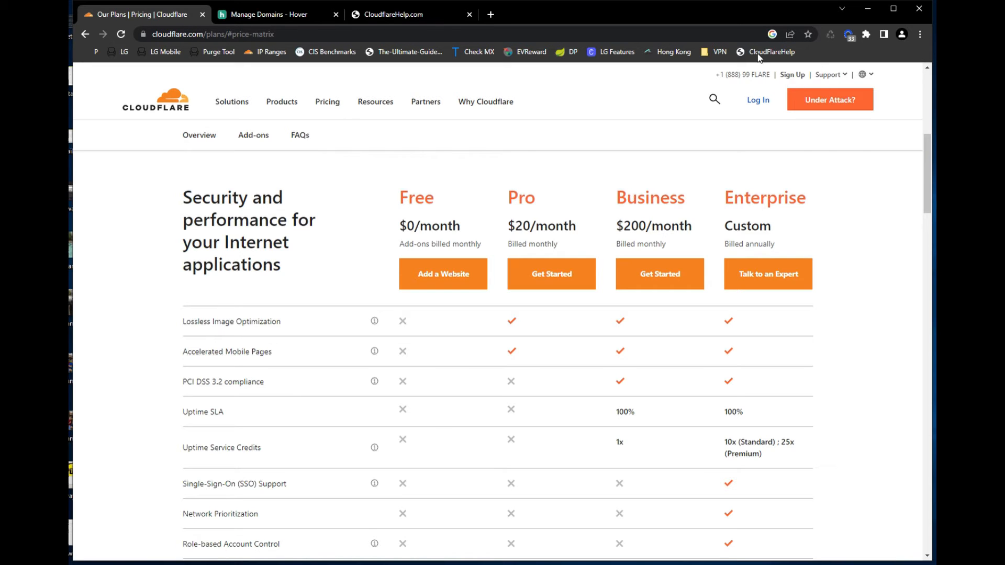
click(755, 102)
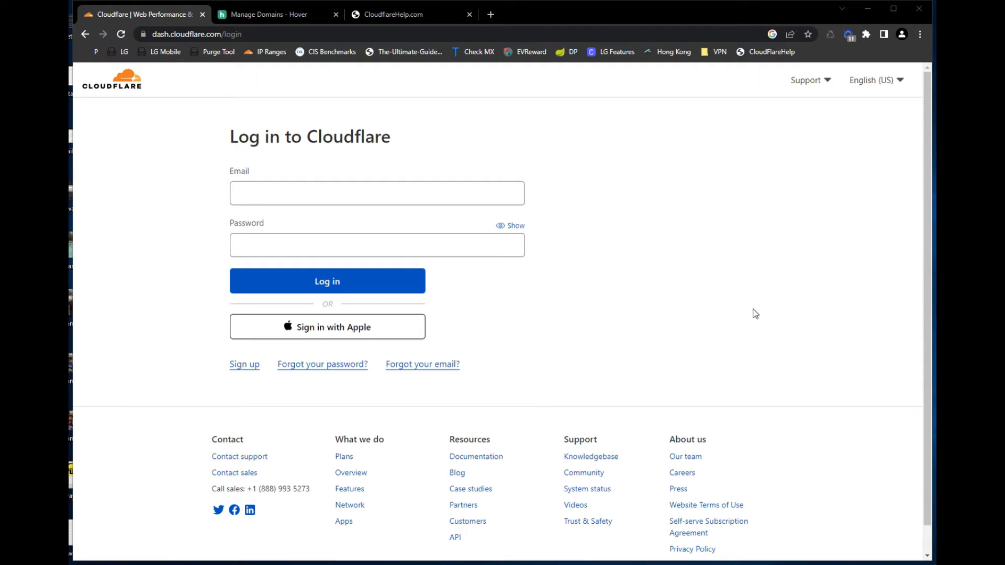
click(317, 190)
key(ctrl+v)
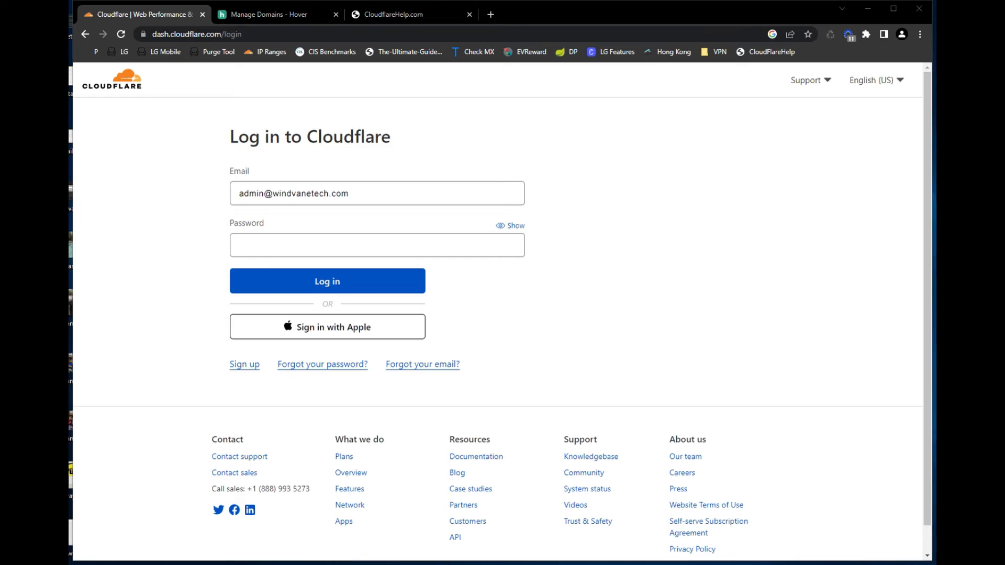
click(324, 250)
key(ctrl+v)
click(308, 284)
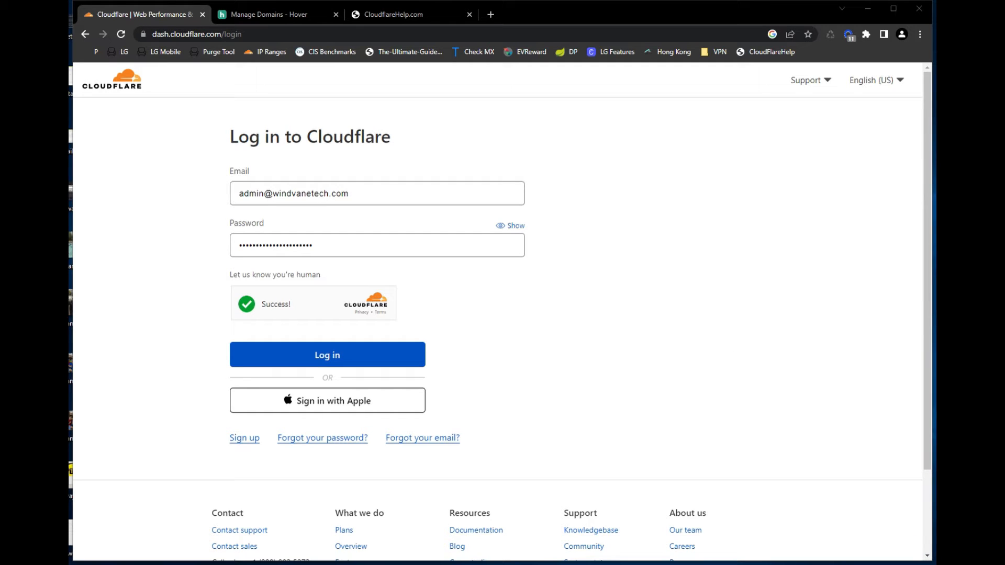
drag(419, 249, 191, 243)
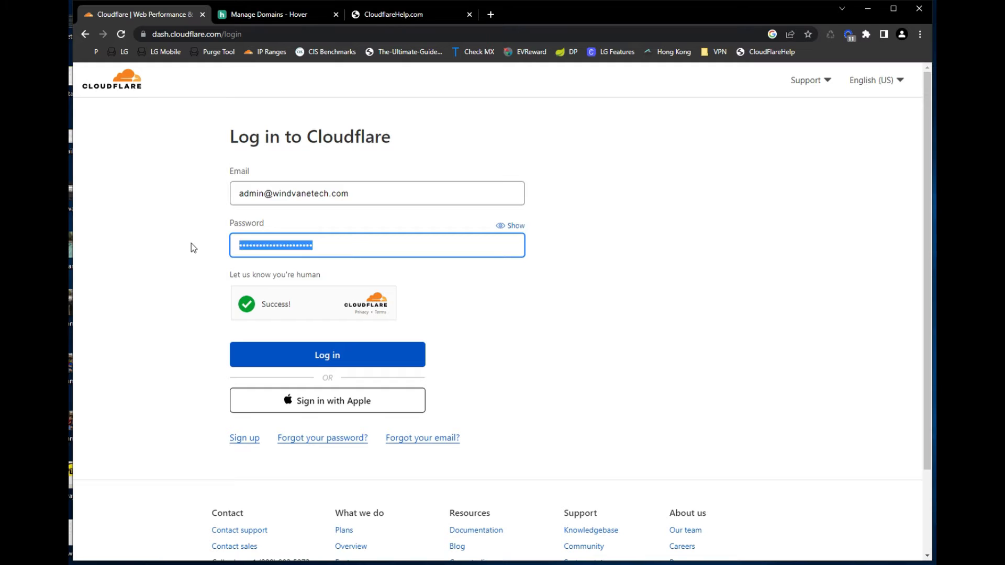
key(ctrl+v)
click(326, 358)
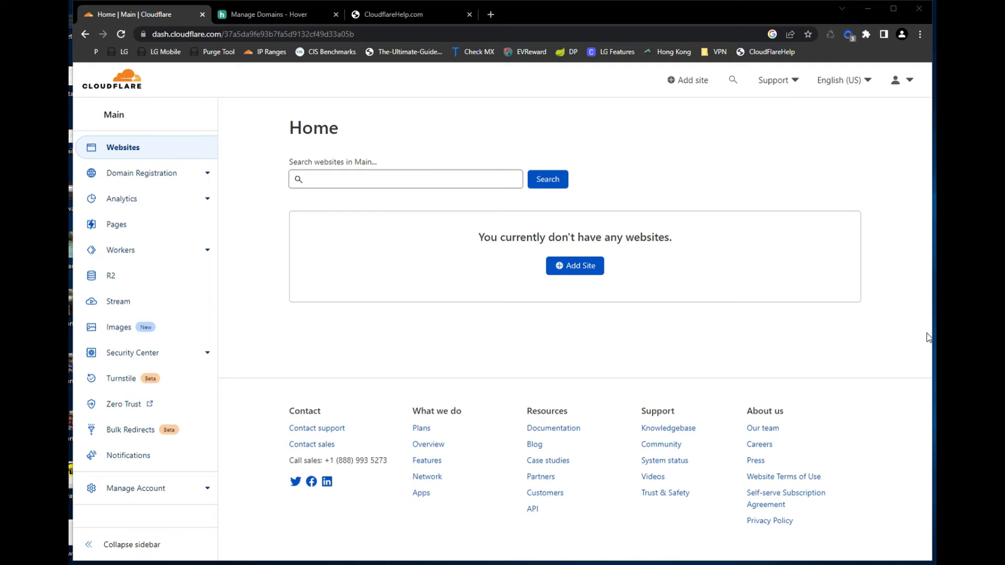
- Open the Images product page in the account dashboard to review its plans and bundles
click(130, 333)
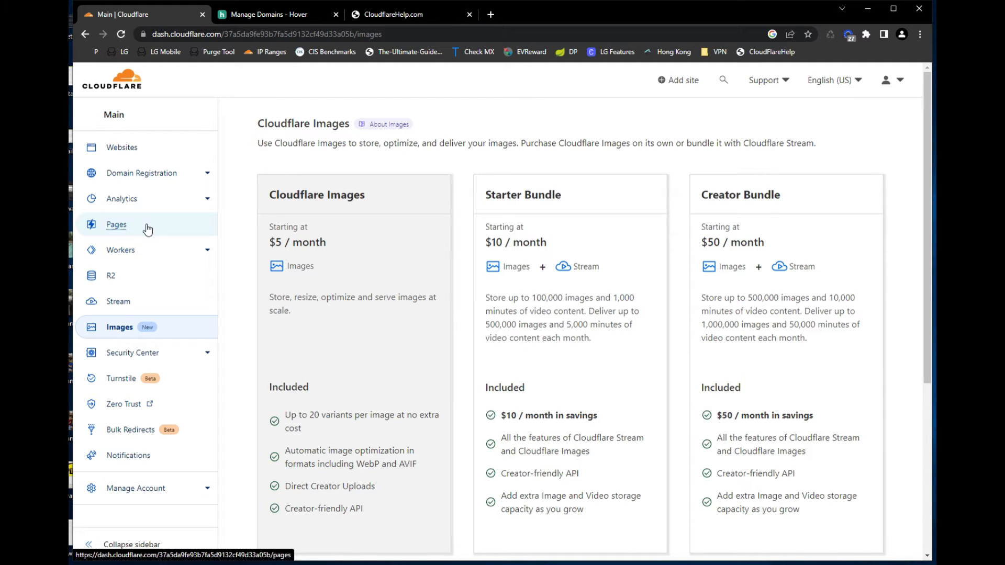
- Open cloudflare.com in a new browser tab and check the Page Rules allowances in the websites and application services plans
click(490, 15)
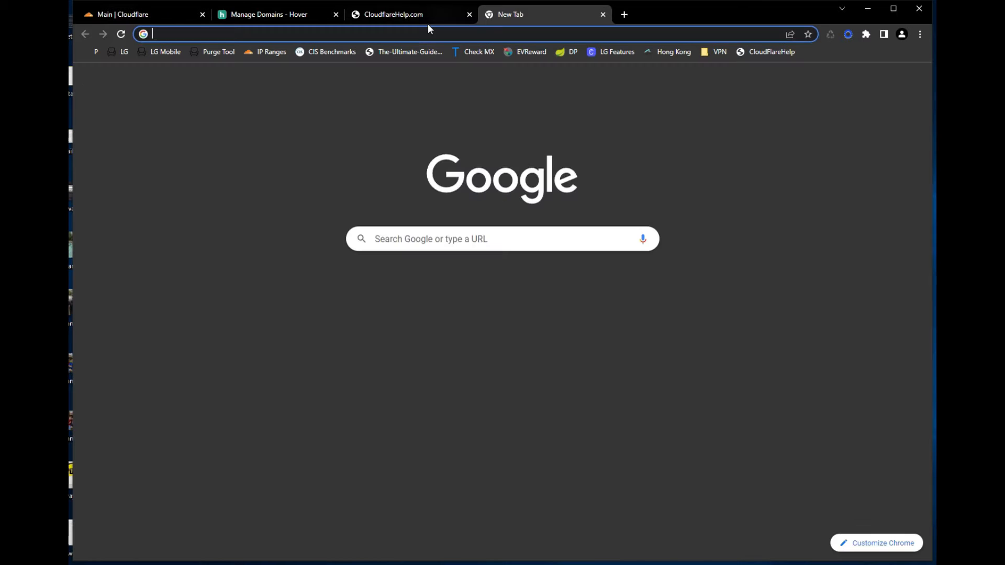
text(cloud)
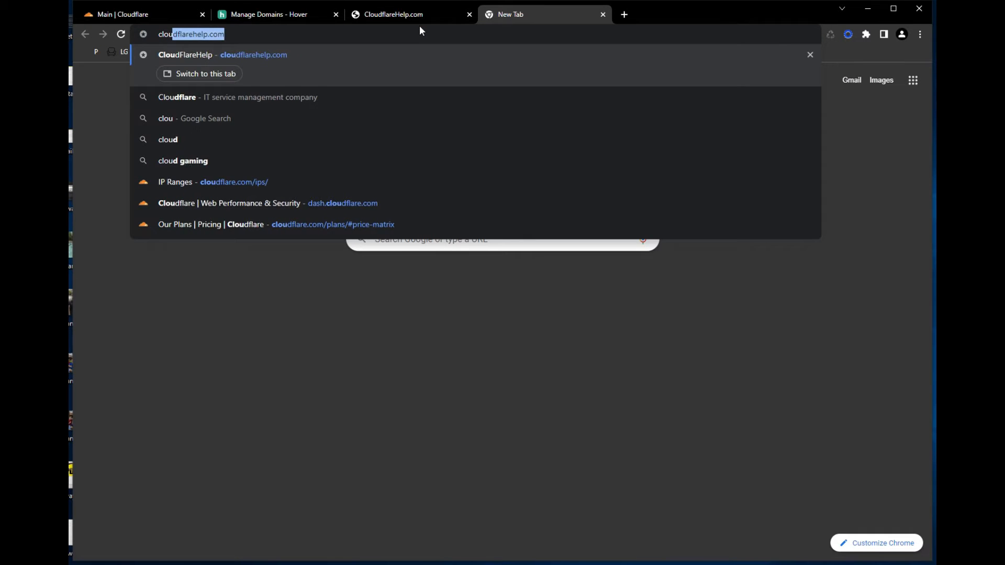
text(f)
key(Down)
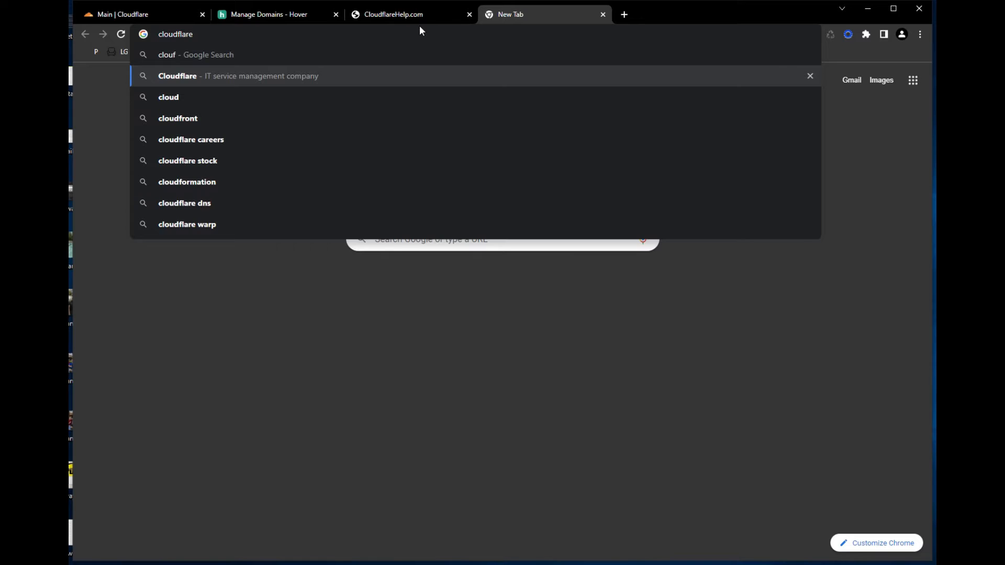
text(.co)
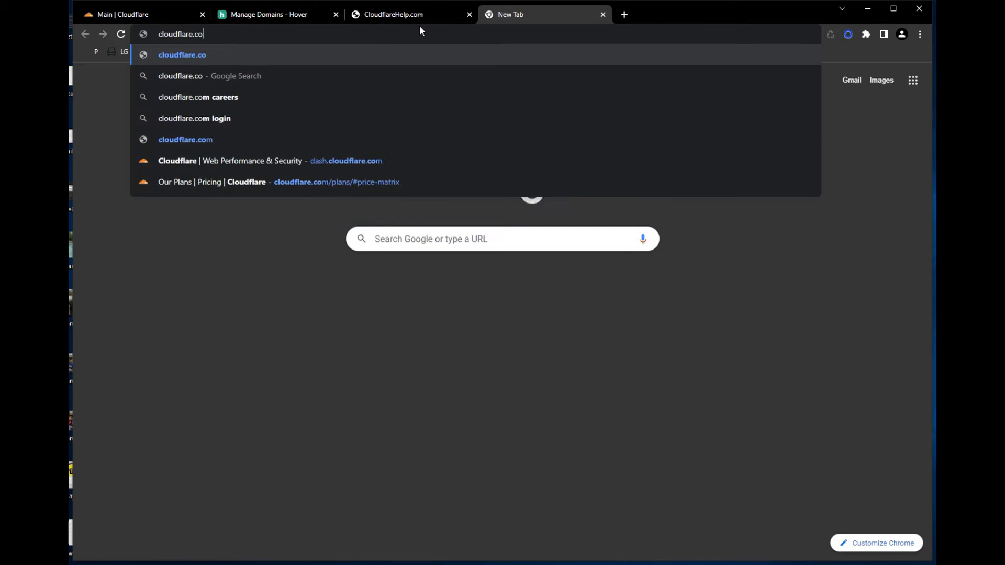
text(m)
key(Return)
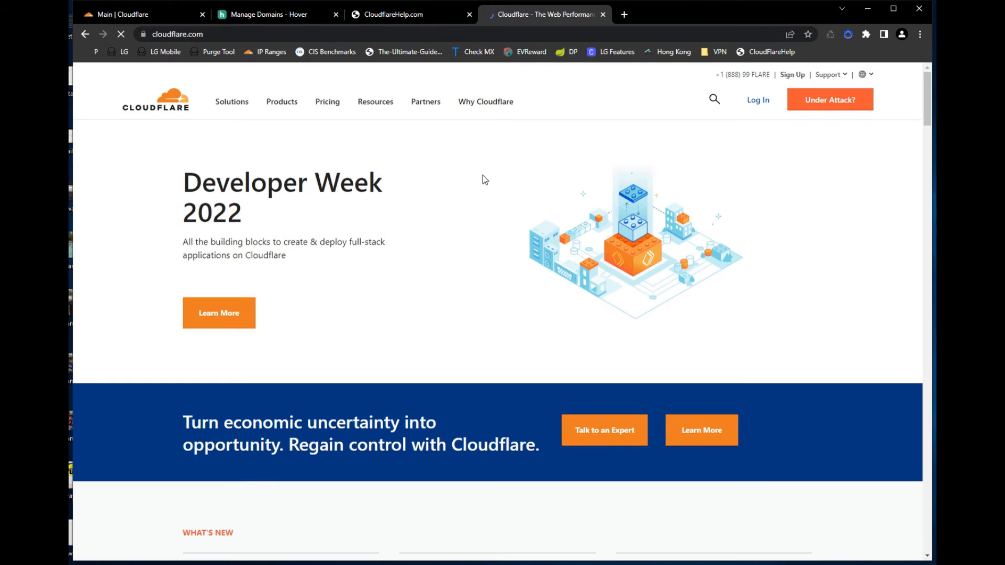
click(328, 102)
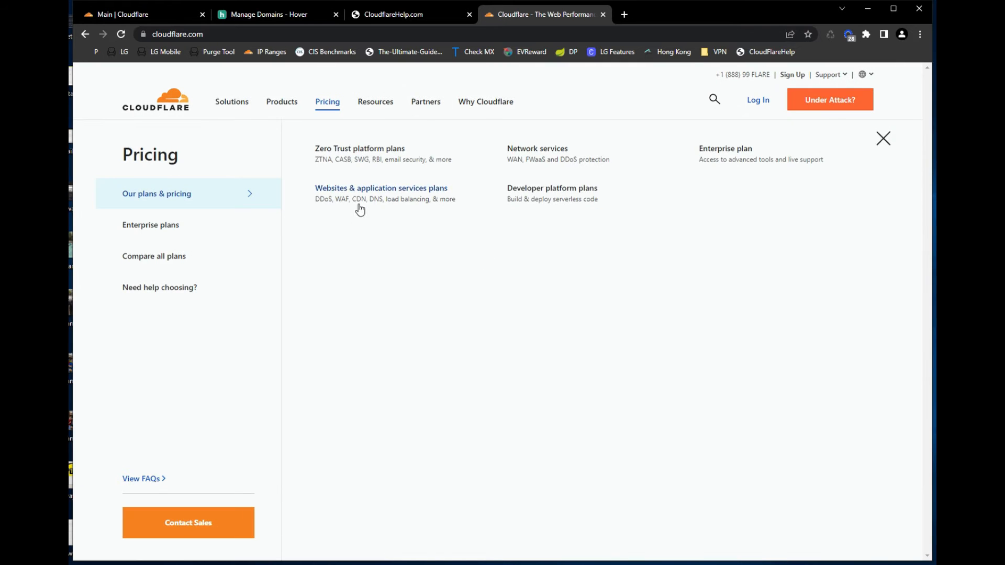
click(361, 207)
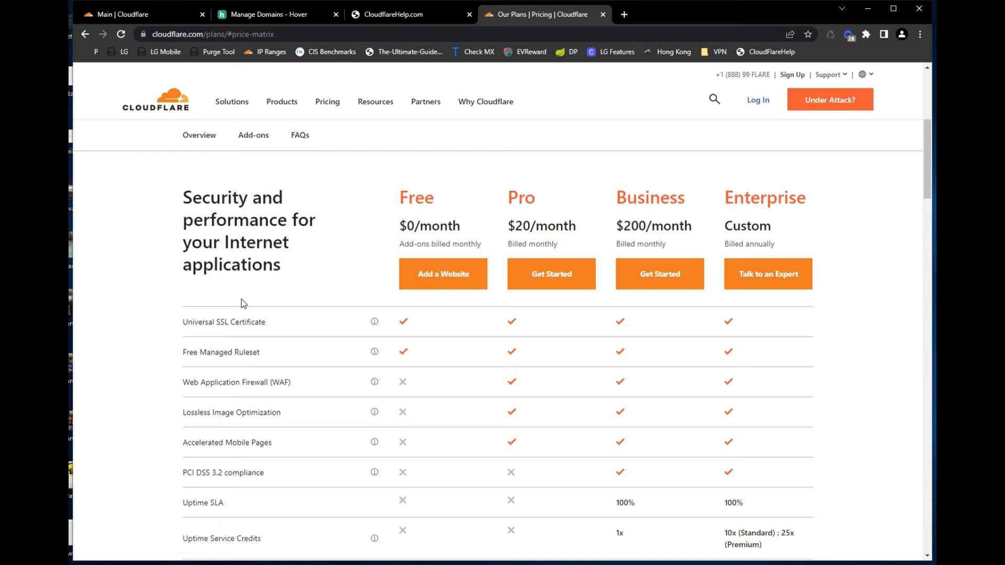
scroll(243, 304, down, 4)
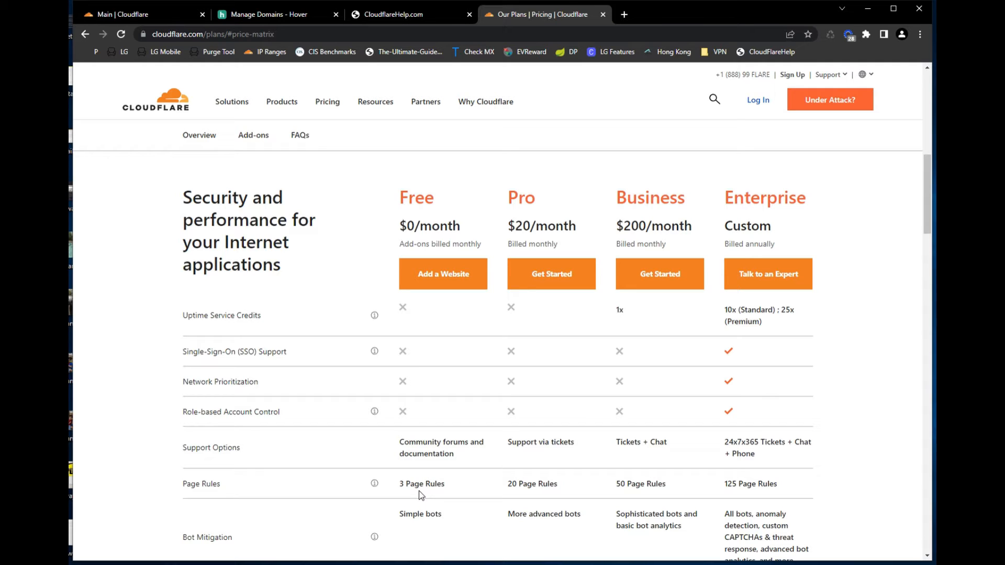
drag(562, 485, 487, 485)
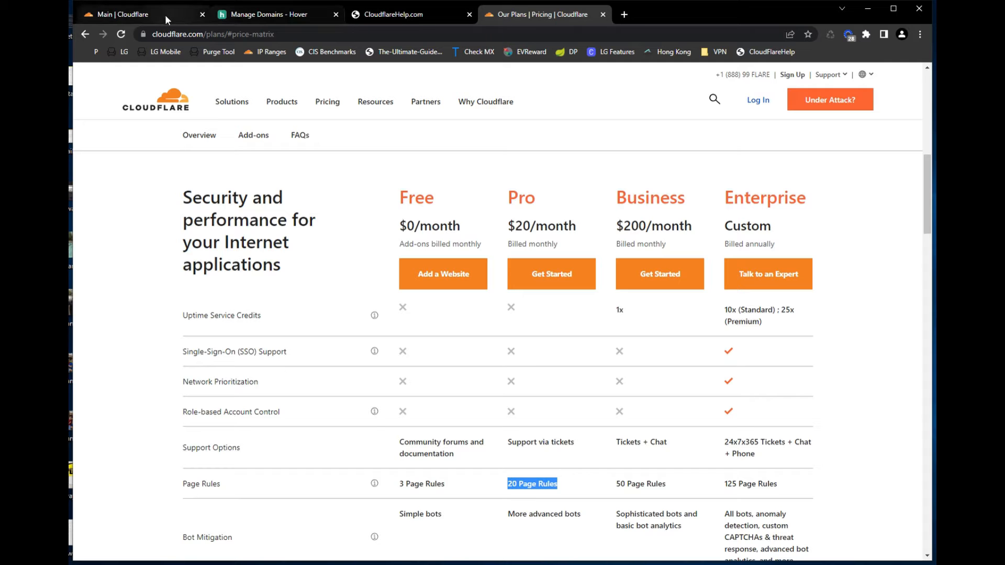
- Return to the Cloudflare dashboard and show the account's Websites overview
click(136, 20)
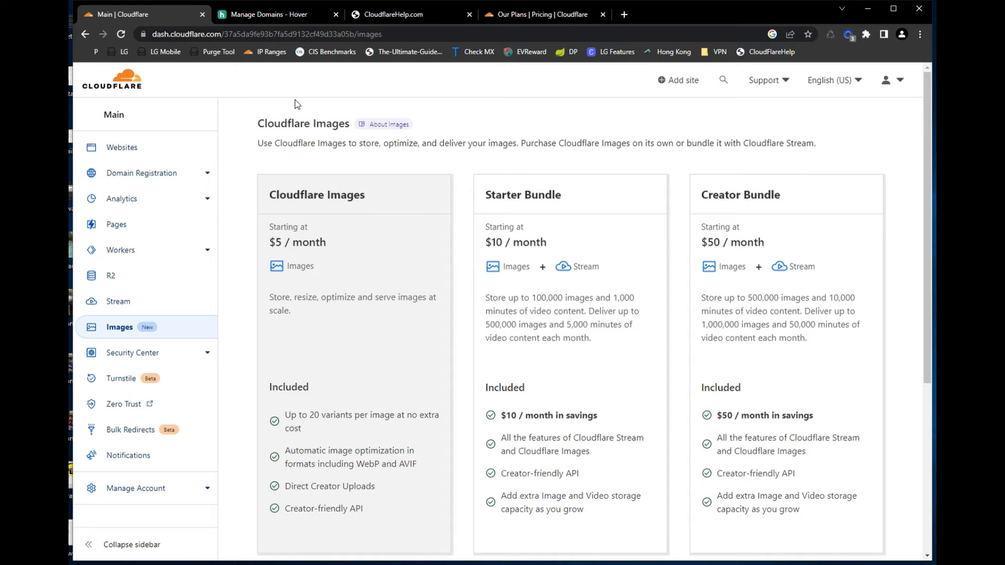
click(146, 152)
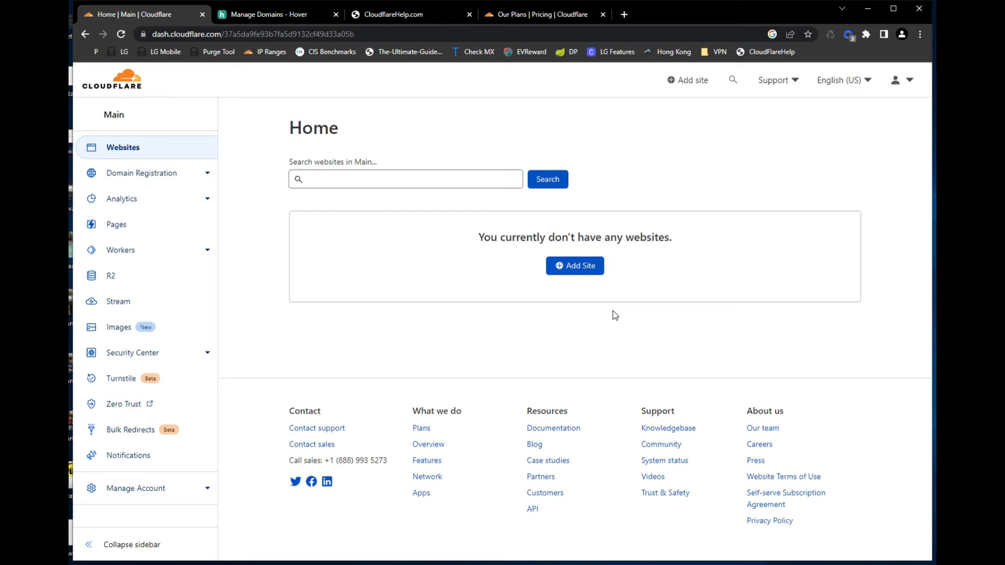
- Add cloudflarehelp.com as a new site in the Cloudflare account
click(589, 270)
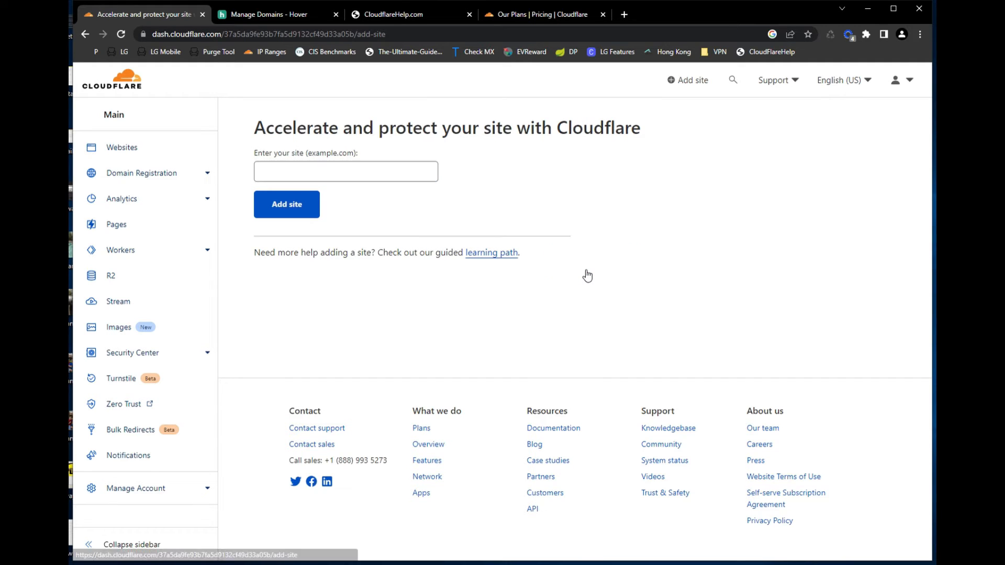
click(341, 173)
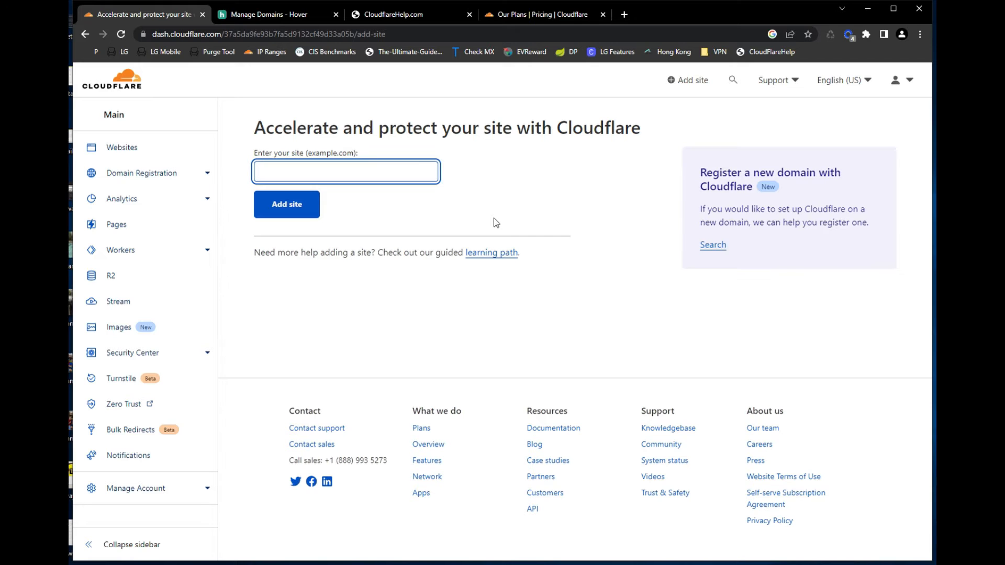
text(cloudflarehelp.com)
click(313, 212)
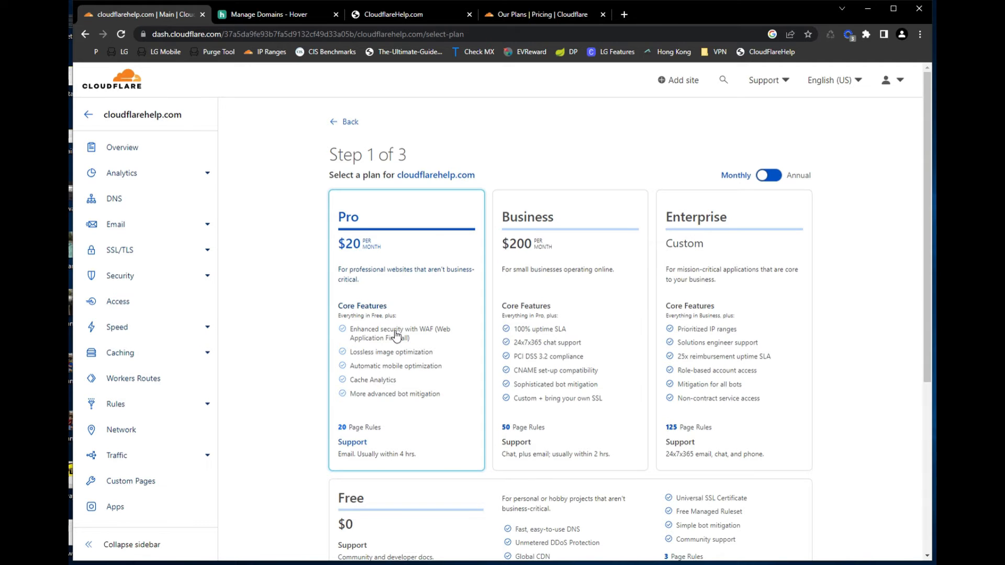
- Compare annual and monthly billing for the cloudflarehelp.com plans, finishing on monthly
click(768, 178)
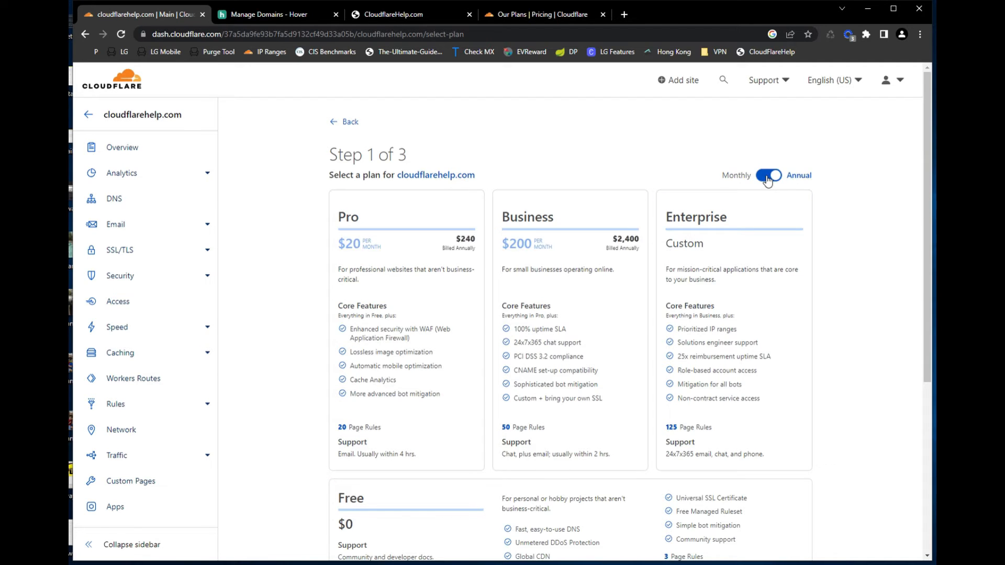
click(768, 179)
click(768, 178)
click(772, 177)
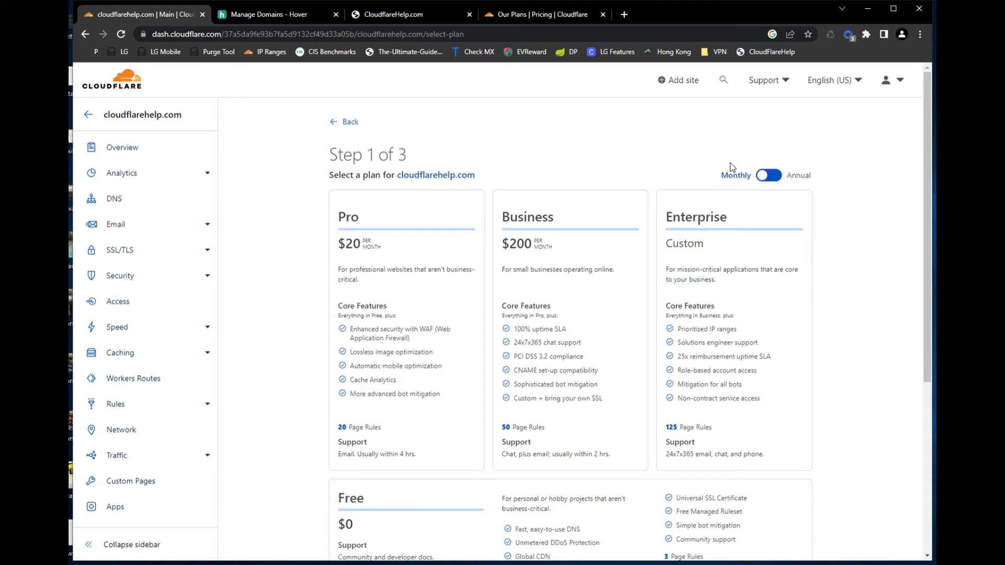
- Select the Free plan for cloudflarehelp.com and continue to the DNS record review
scroll(430, 476, down, 3)
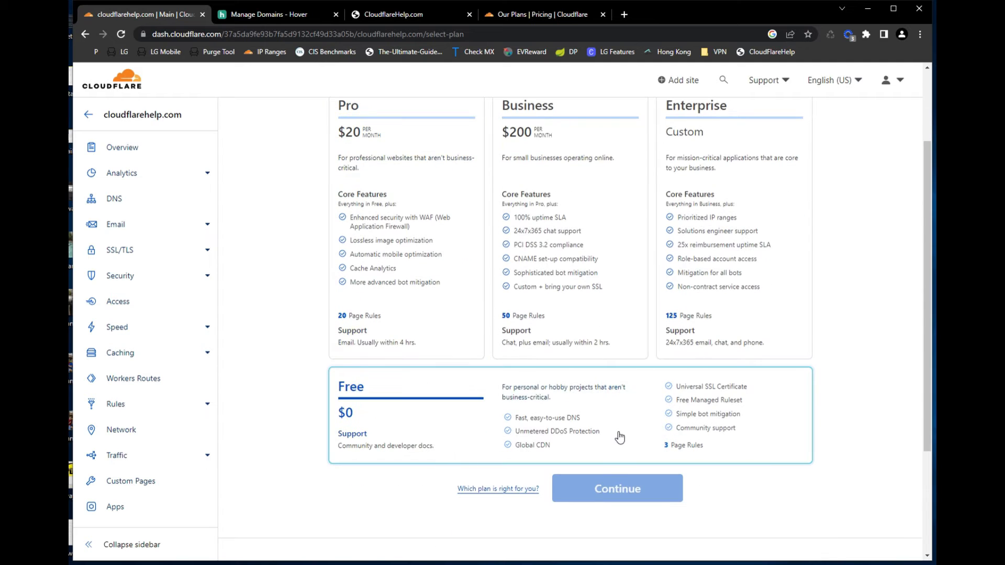
click(600, 435)
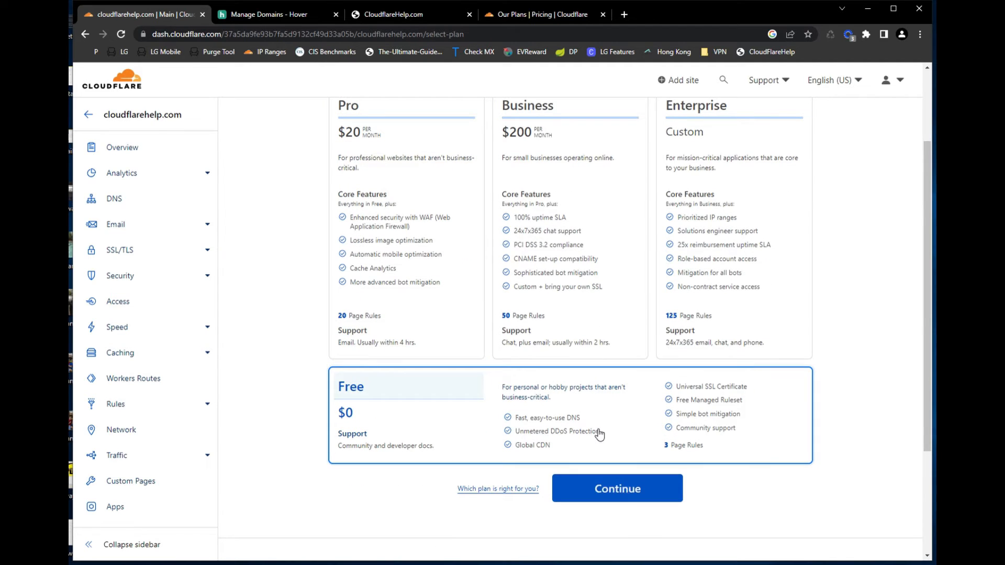
click(633, 496)
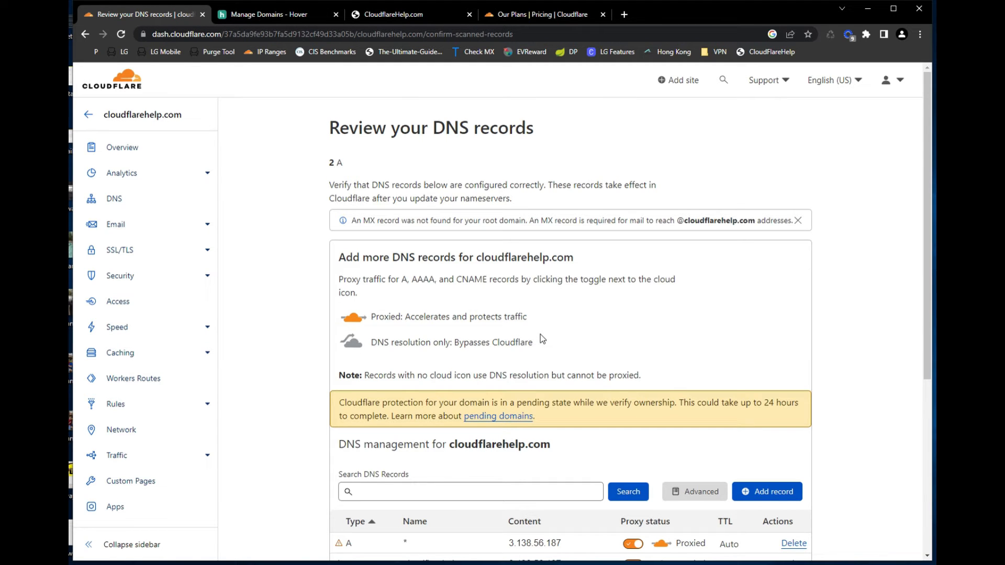
- Review the scanned DNS records for cloudflarehelp.com and accept them with both A records proxied
scroll(524, 321, down, 2)
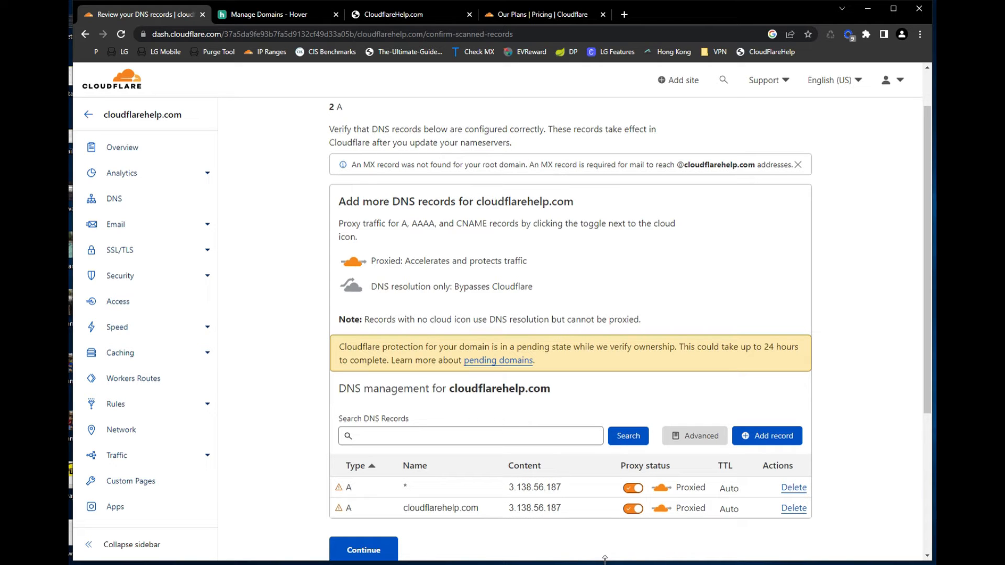
scroll(682, 529, down, 1)
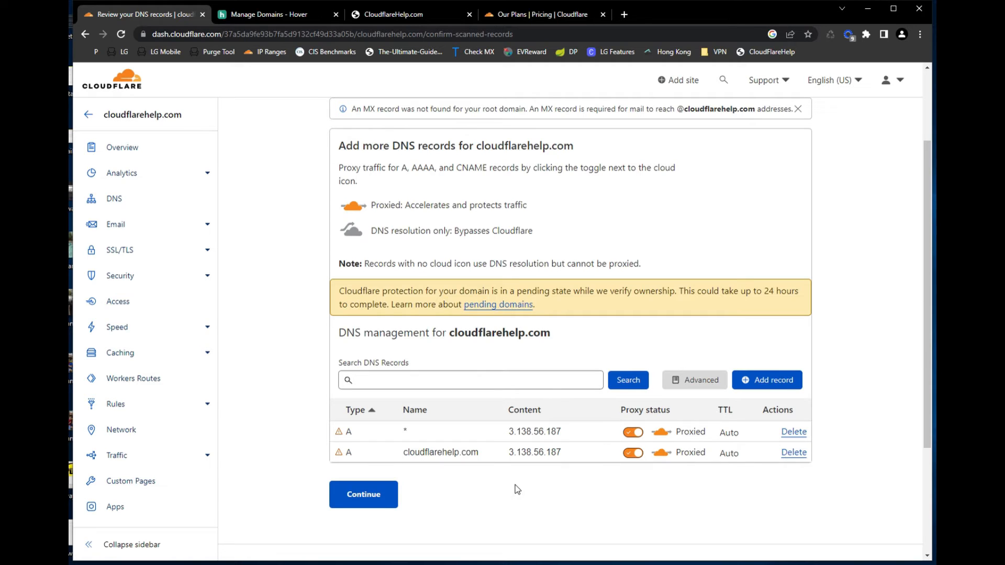
click(373, 505)
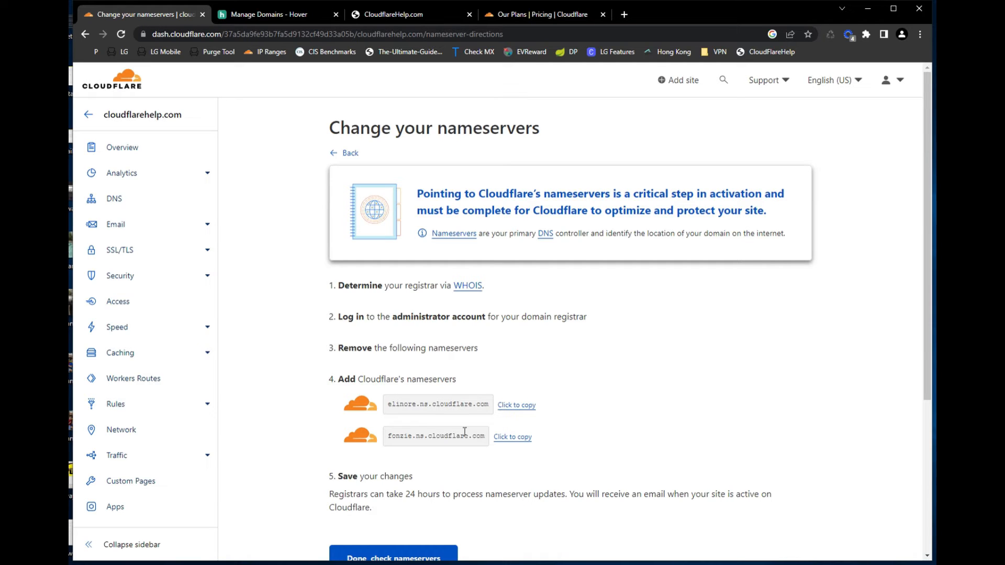
- Copy Cloudflare's first nameserver and, at Hover, replace the domain's Nameserver 1 with elinore.ns.cloudflare.com
click(512, 407)
click(285, 17)
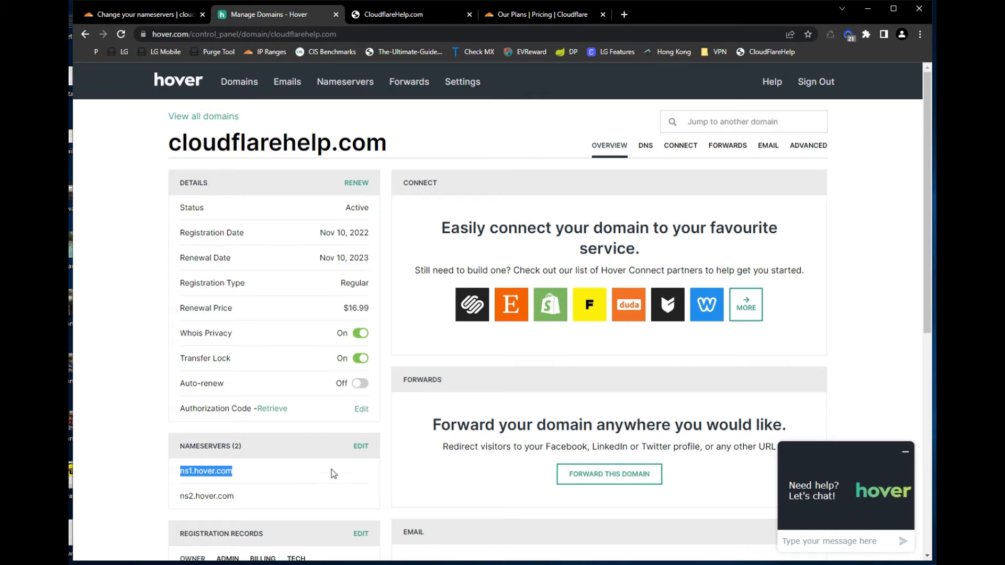
click(361, 446)
drag(408, 206, 298, 210)
key(ctrl+v)
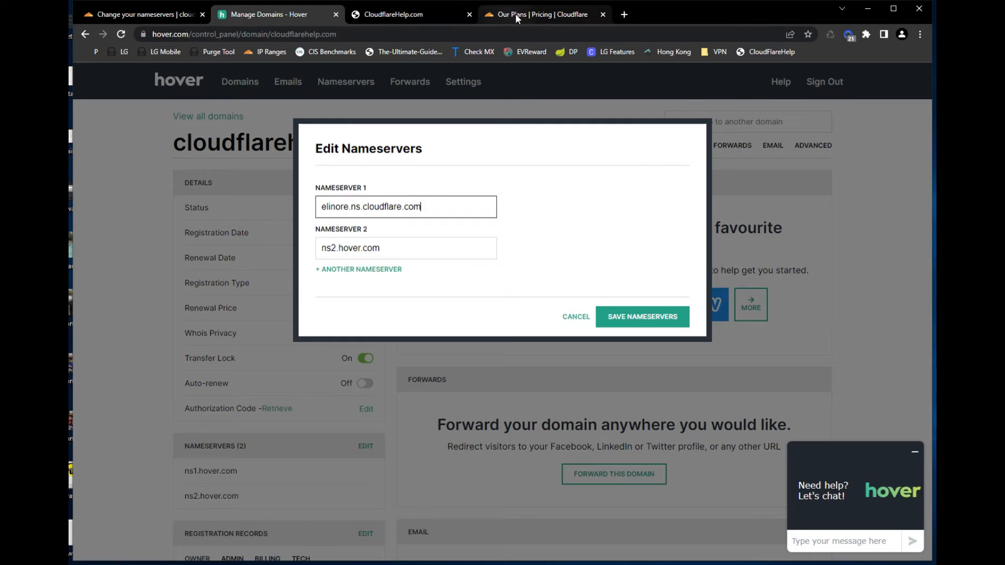
- Copy Cloudflare's second nameserver, set Nameserver 2 at Hover to fonzie.ns.cloudflare.com and save the nameservers
click(152, 18)
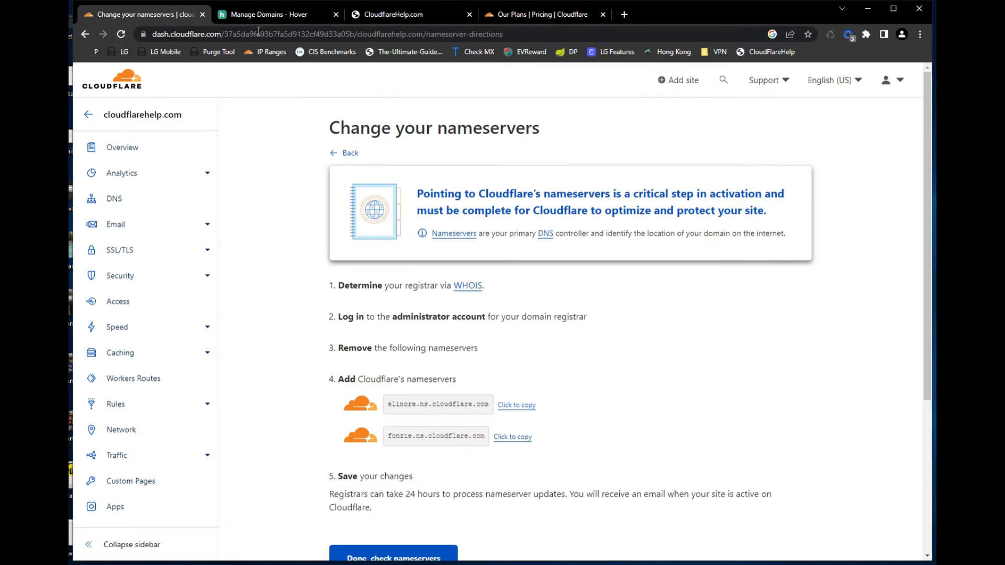
click(501, 439)
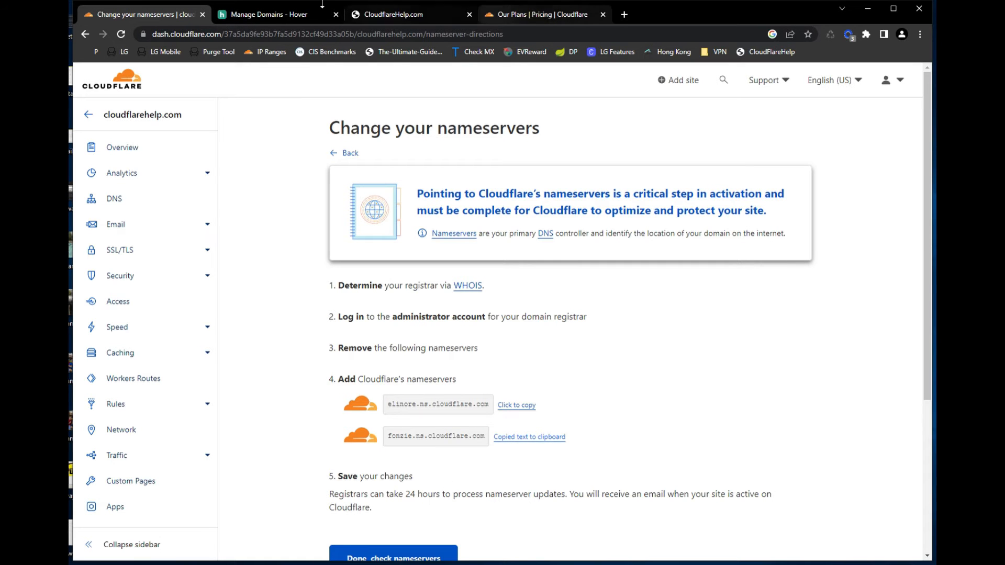
click(271, 17)
drag(386, 249, 309, 323)
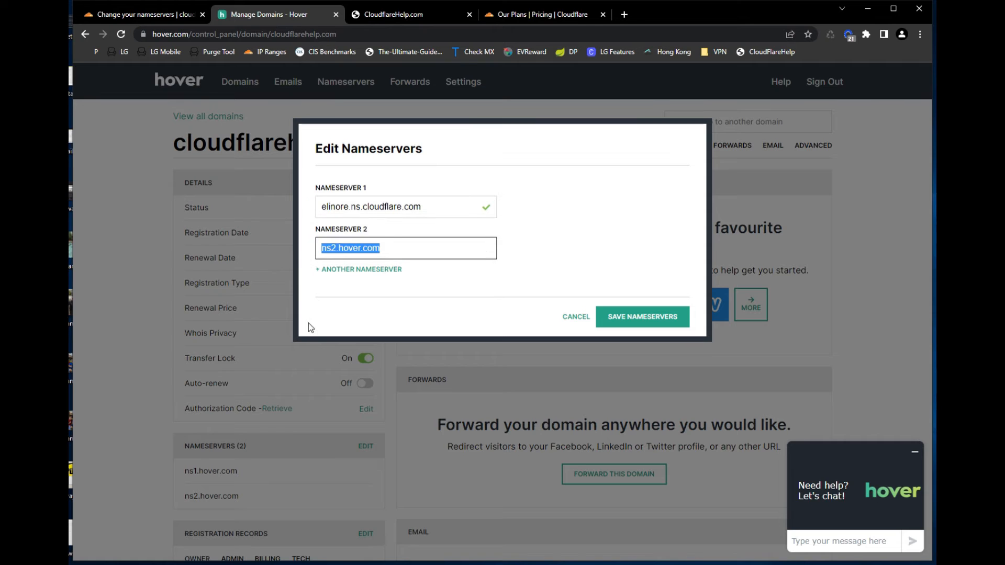
key(ctrl+v)
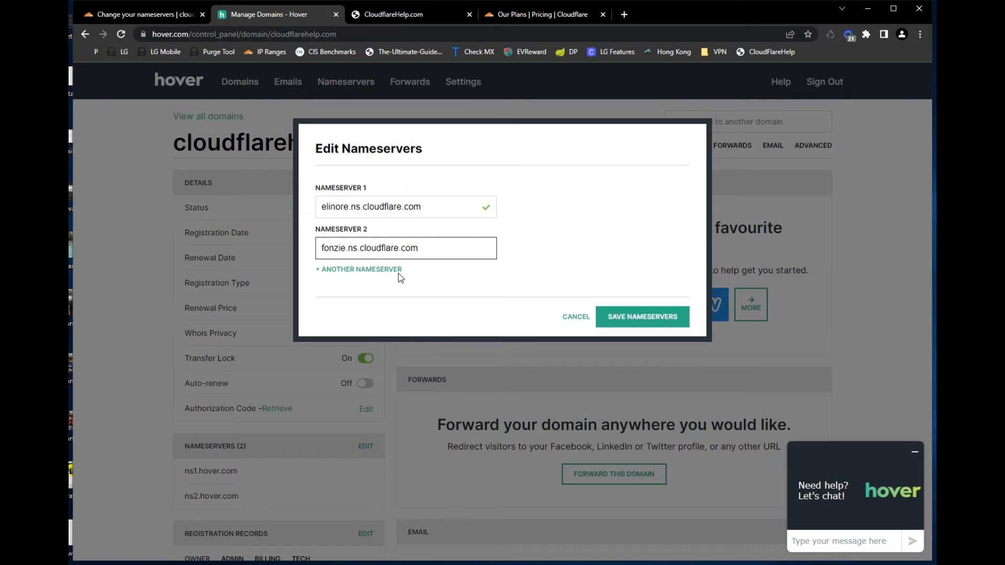
click(636, 320)
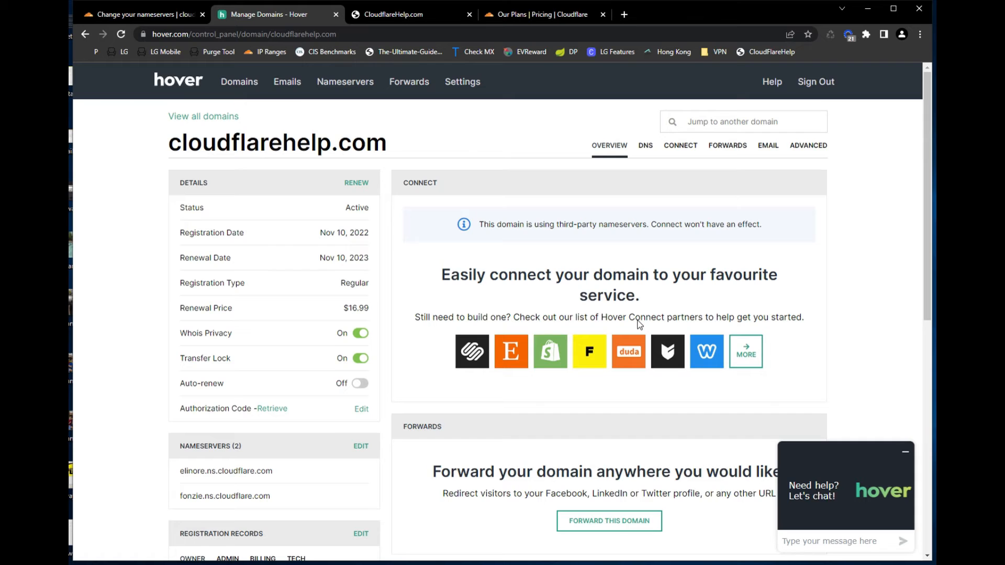
- Return to the Cloudflare dashboard, request the nameserver check and start the Quick Start Guide
click(154, 18)
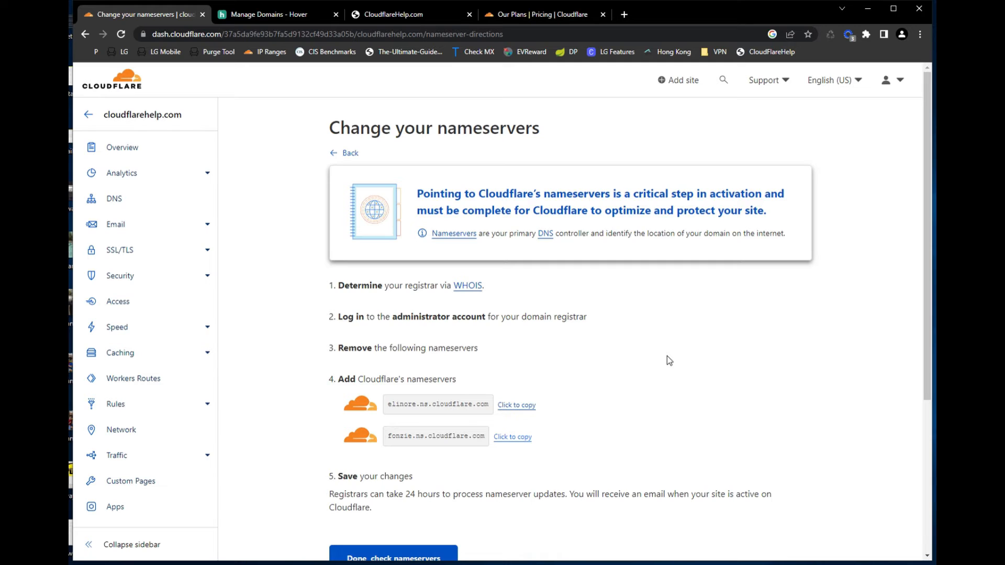
scroll(667, 356, down, 1)
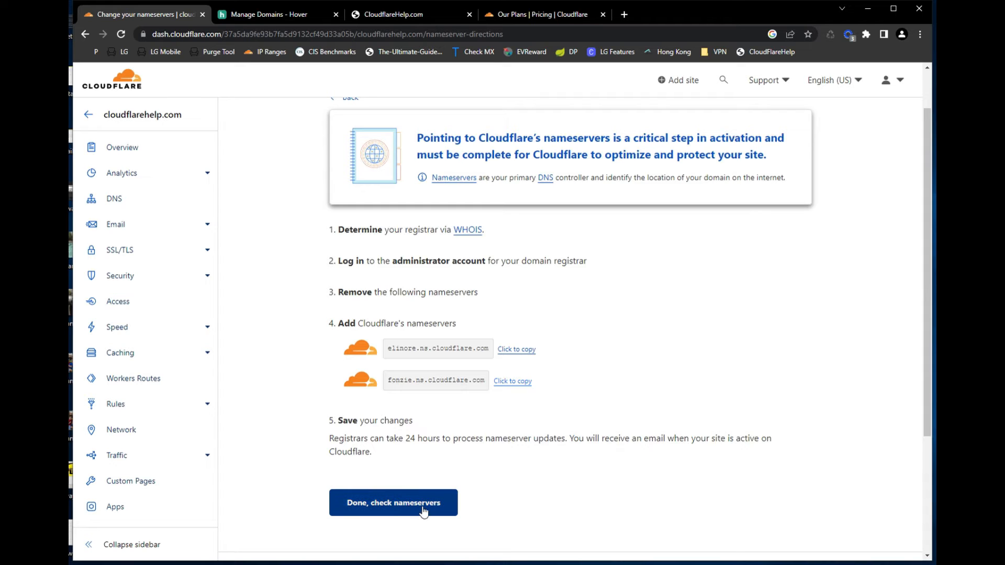
click(453, 513)
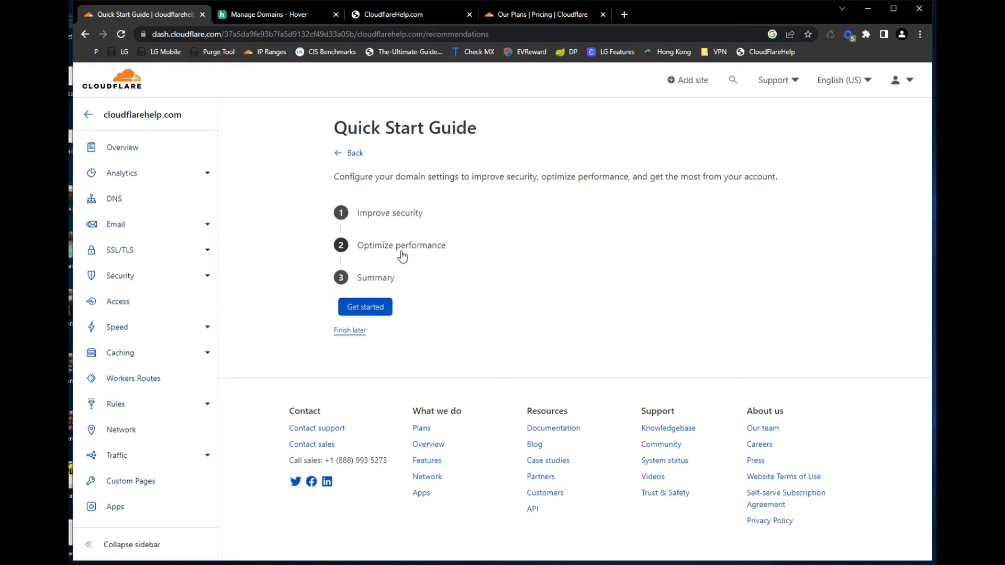
click(377, 308)
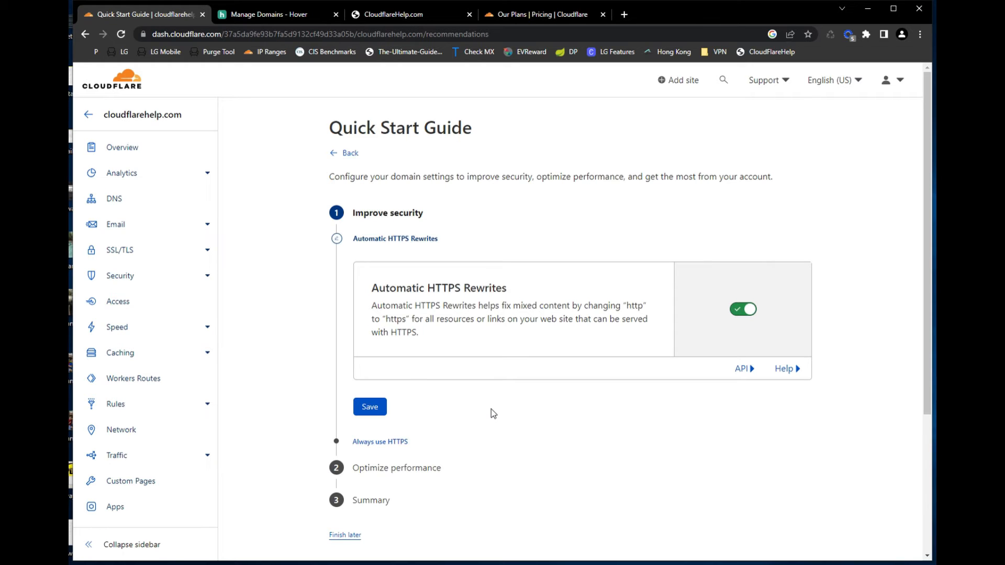
- Examine the API calls and the help text for the Automatic HTTPS Rewrites setting
click(742, 370)
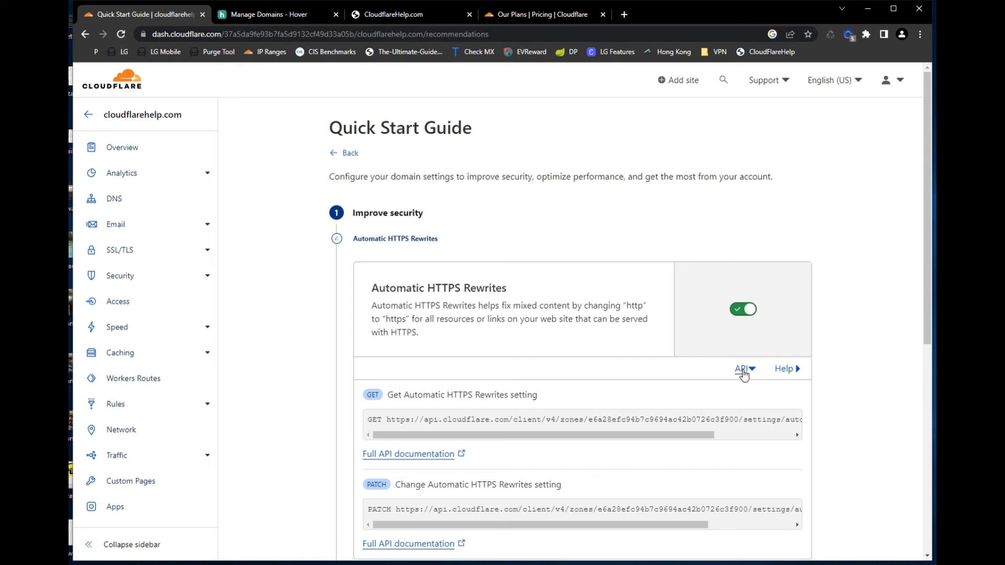
drag(648, 439, 751, 415)
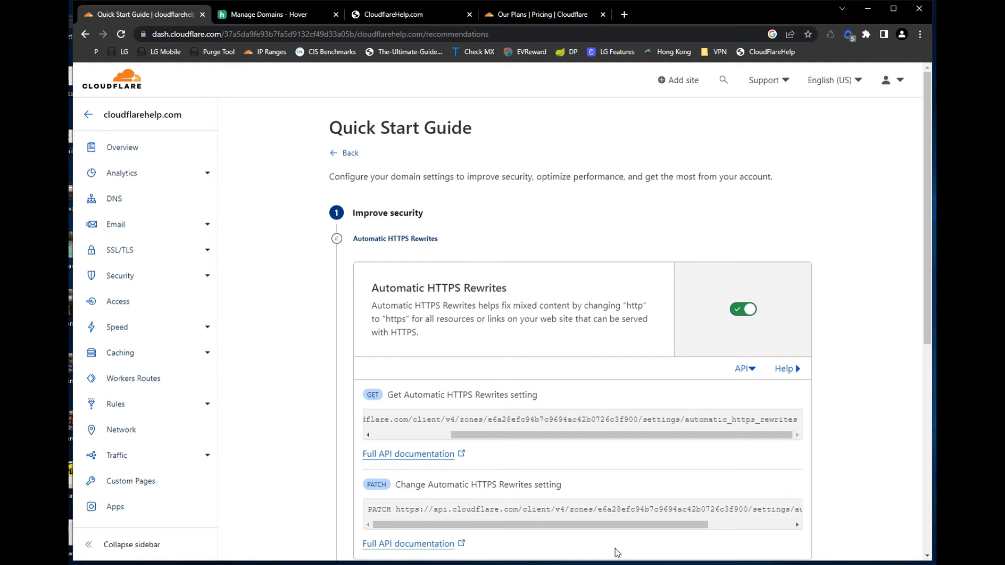
mouse_move(524, 524)
mouse_down()
mouse_move(576, 524)
mouse_move(520, 521)
mouse_up()
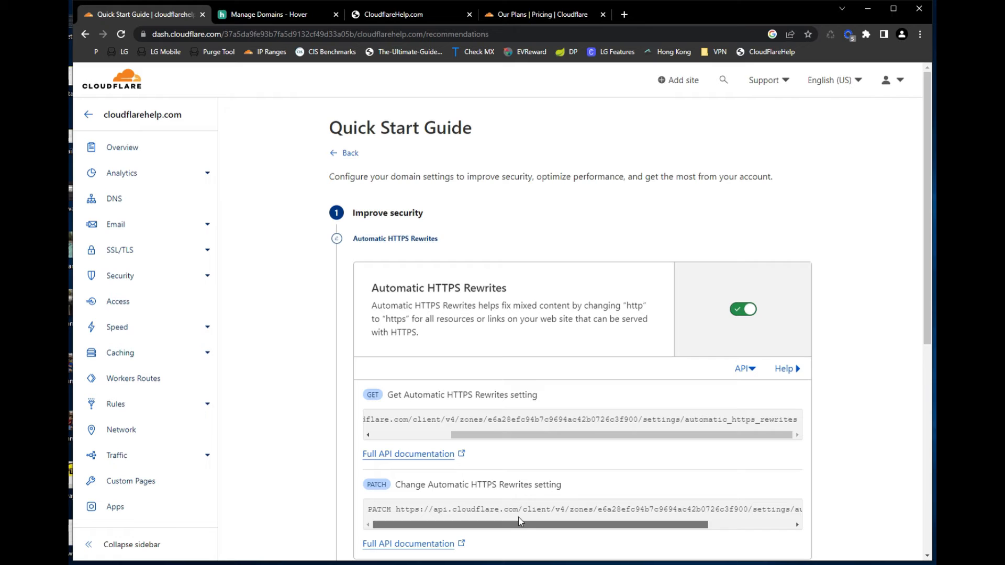
click(741, 371)
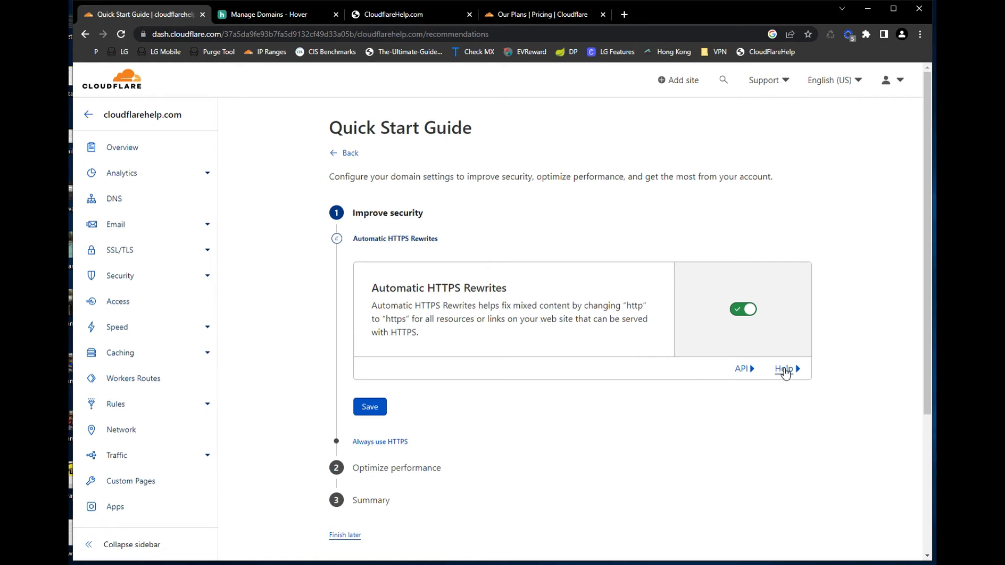
click(784, 371)
scroll(824, 360, down, 2)
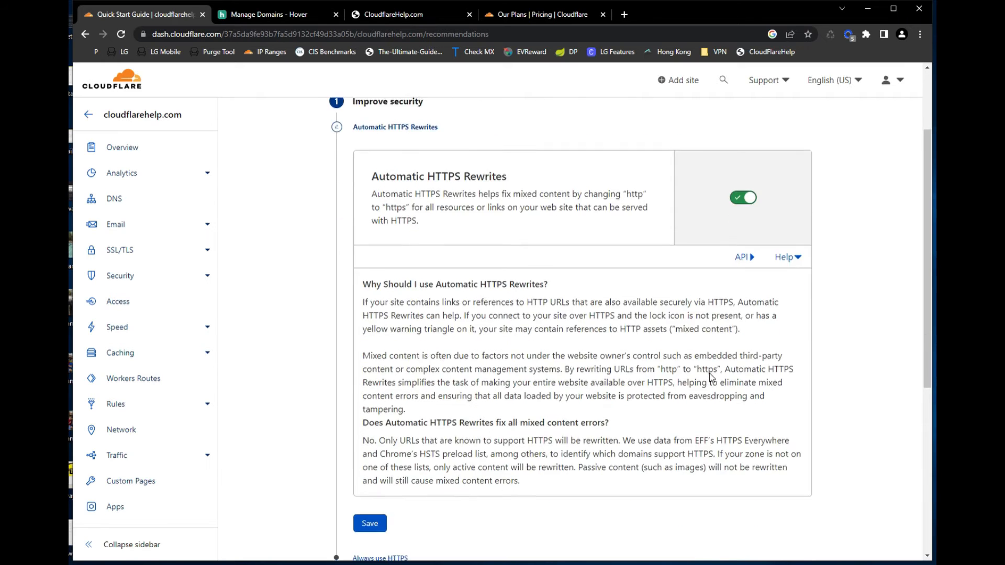
scroll(707, 371, up, 1)
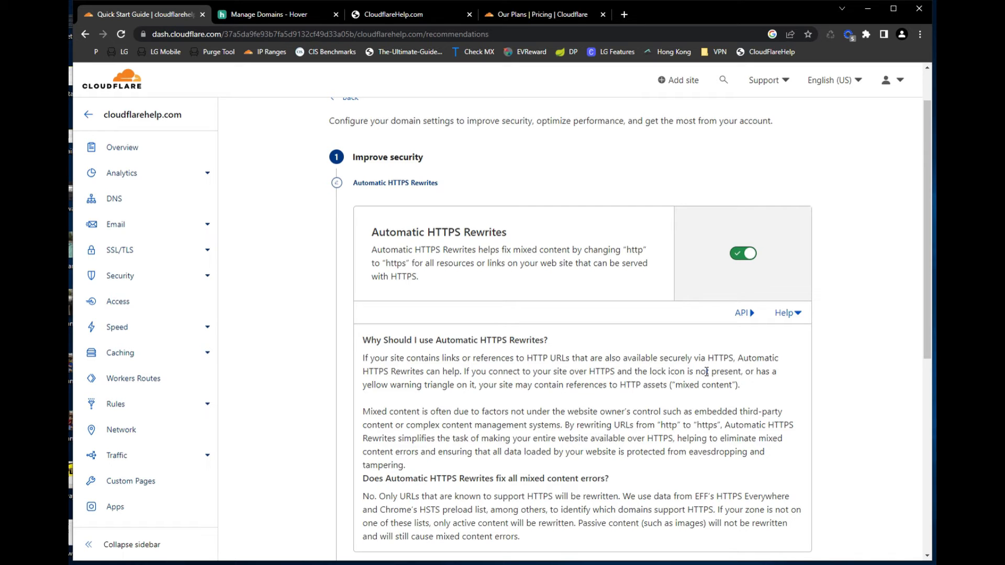
click(790, 314)
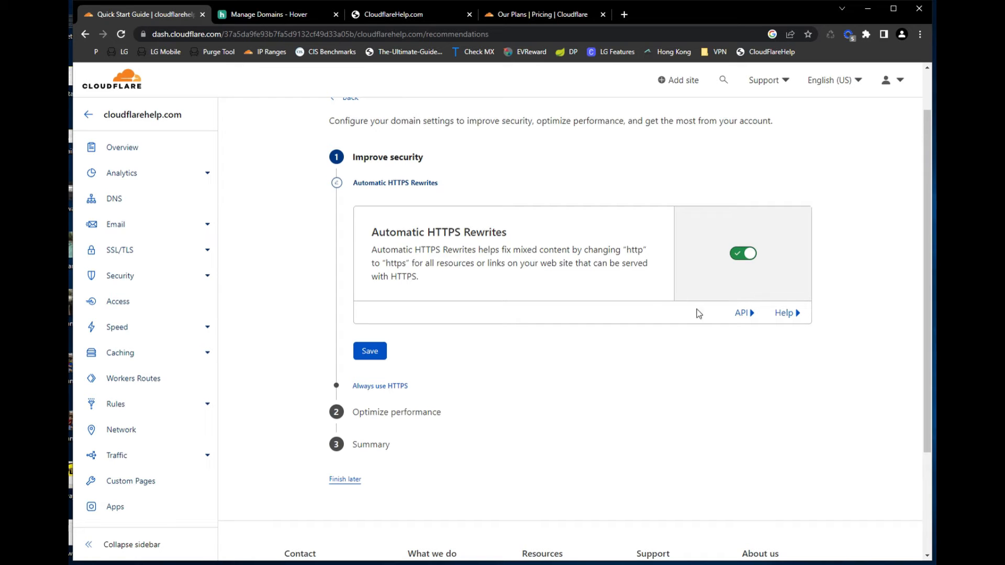
- Turn off Automatic HTTPS Rewrites and save it, and save Always Use HTTPS as off
click(743, 261)
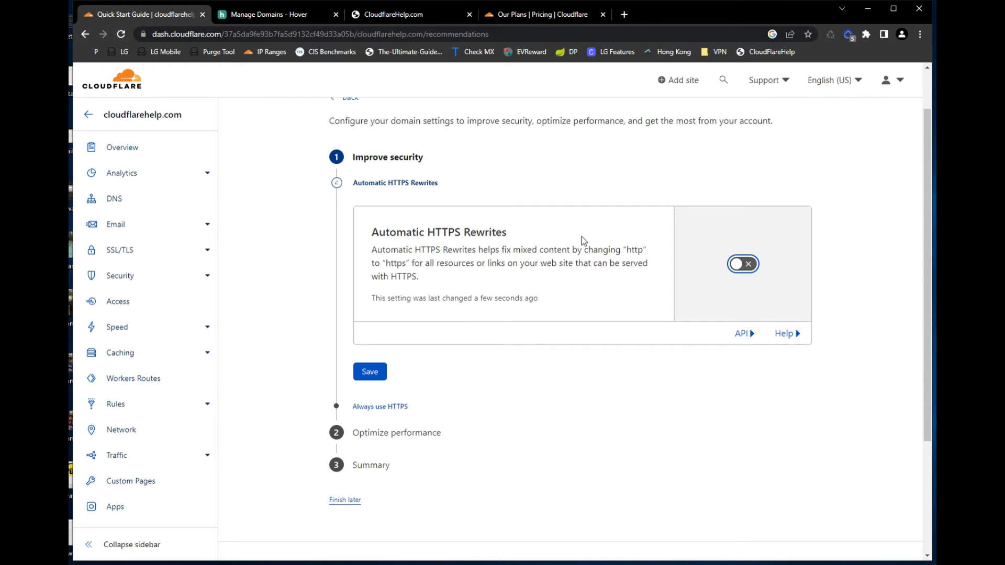
click(381, 371)
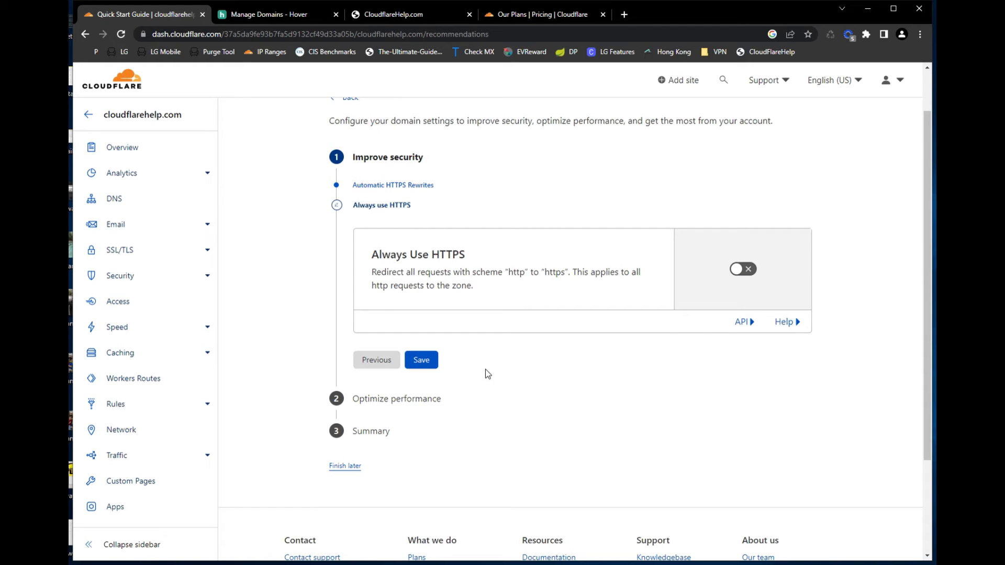
click(429, 361)
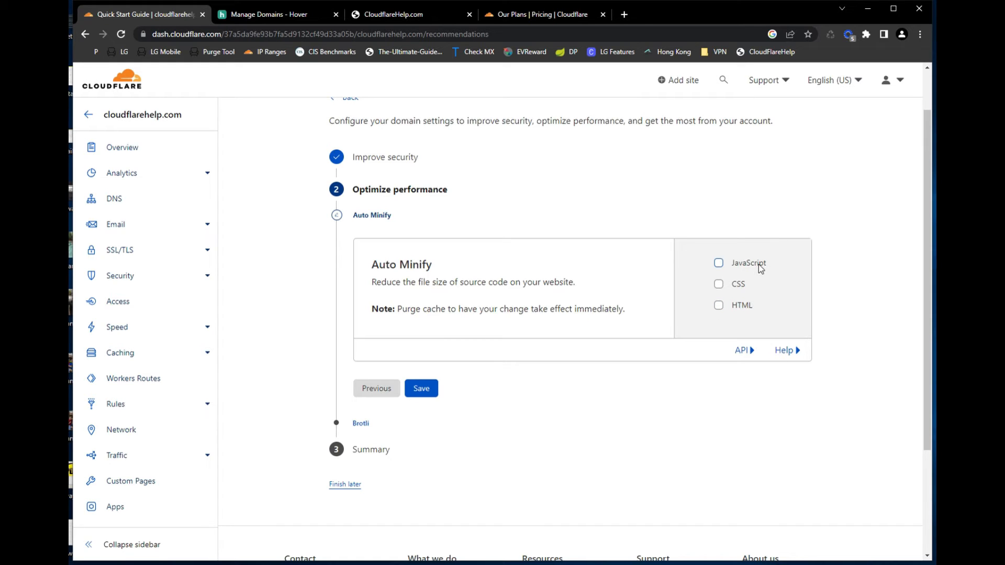
- Enable Auto Minify for HTML only and save it, and save Brotli compression as on
click(719, 308)
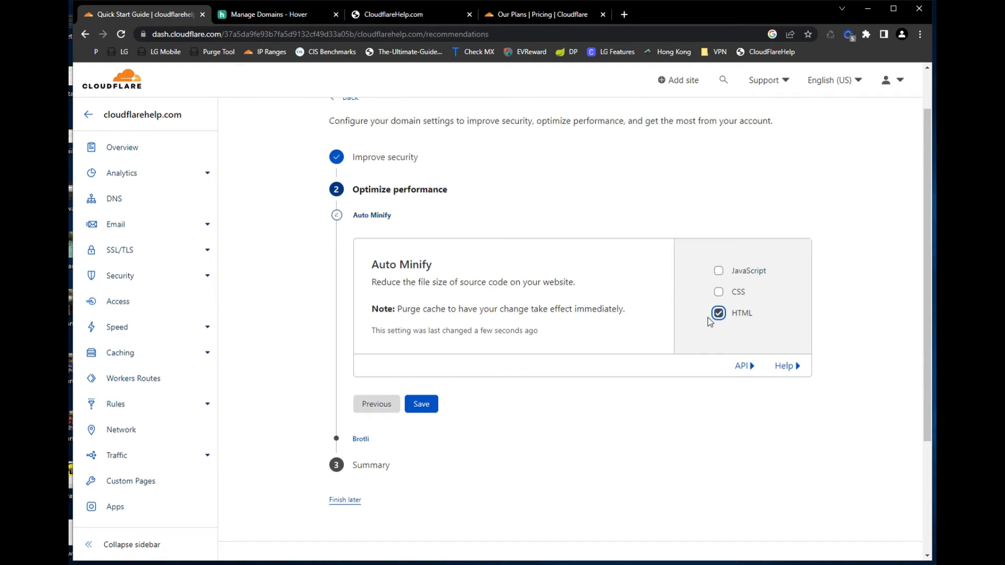
click(431, 408)
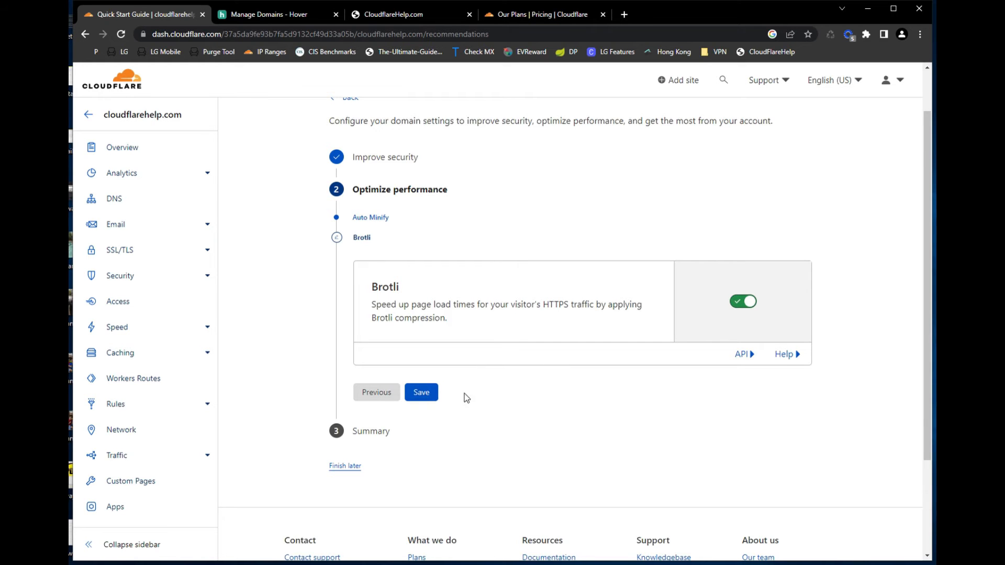
click(425, 393)
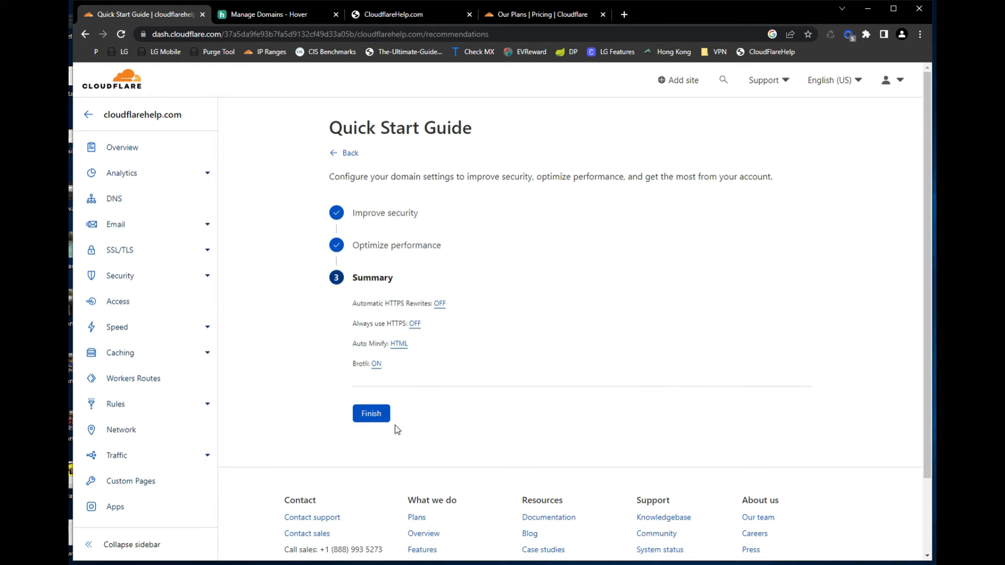
- Finish the Quick Start Guide and dismiss the Image Resizing speed tip on the overview page
click(372, 419)
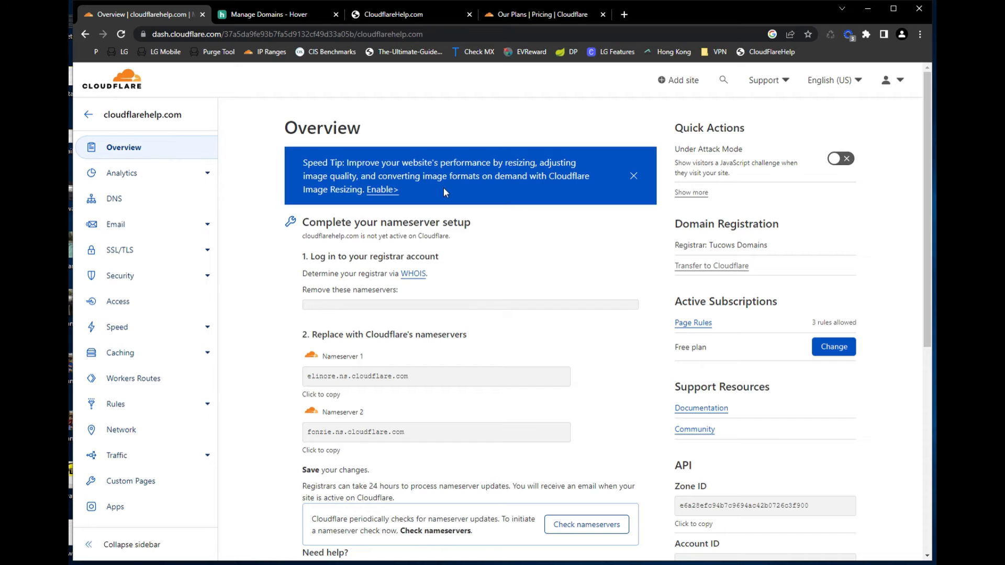
click(633, 177)
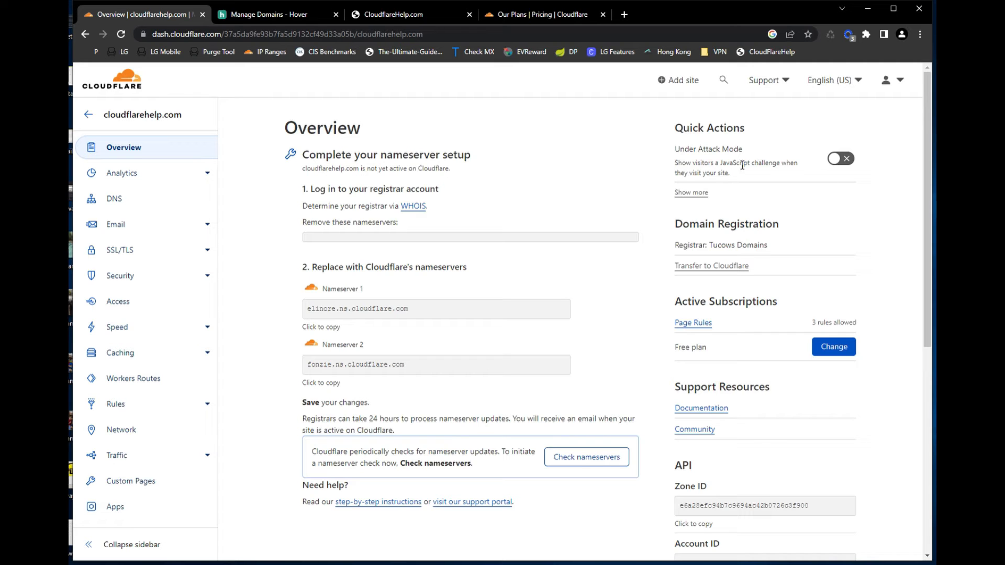
- Request another nameserver check for cloudflarehelp.com, then reload the overview and read the site's activation status
scroll(579, 134, down, 1)
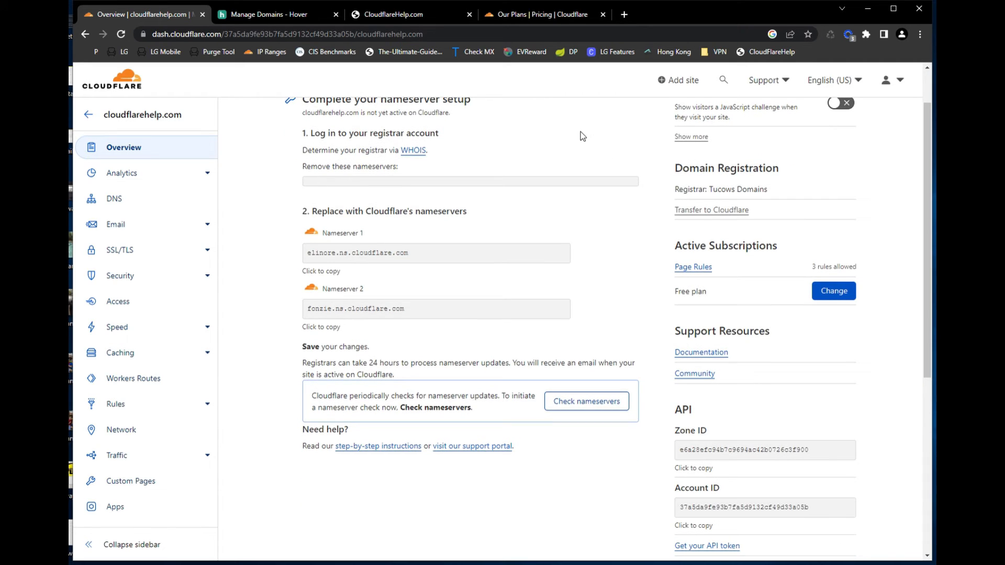
scroll(714, 282, down, 1)
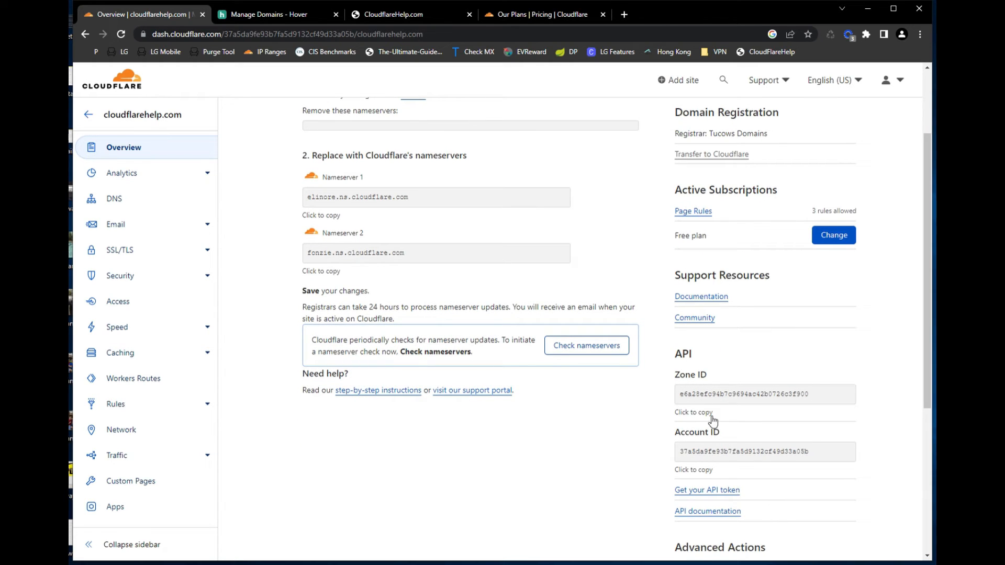
scroll(621, 437, down, 2)
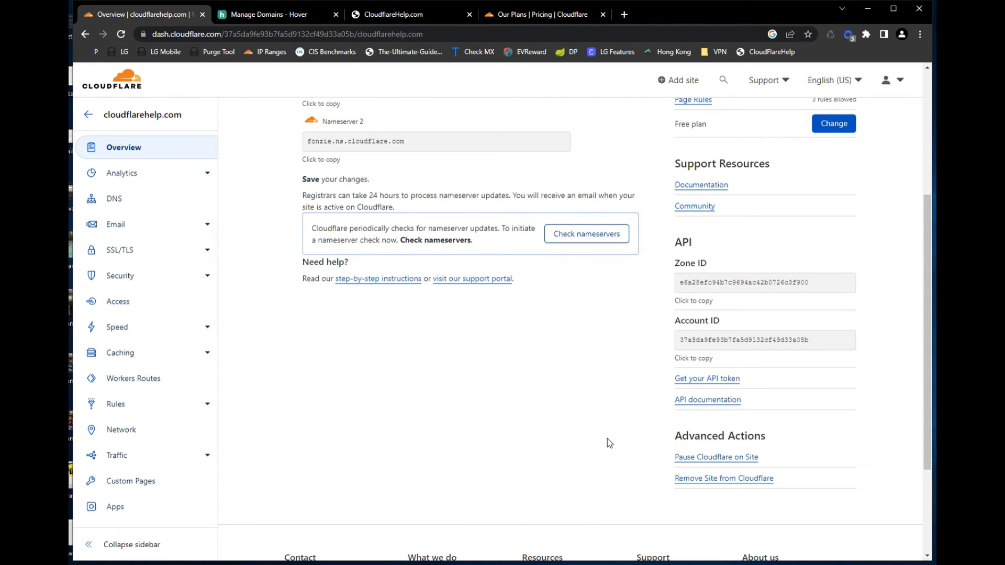
scroll(608, 439, up, 3)
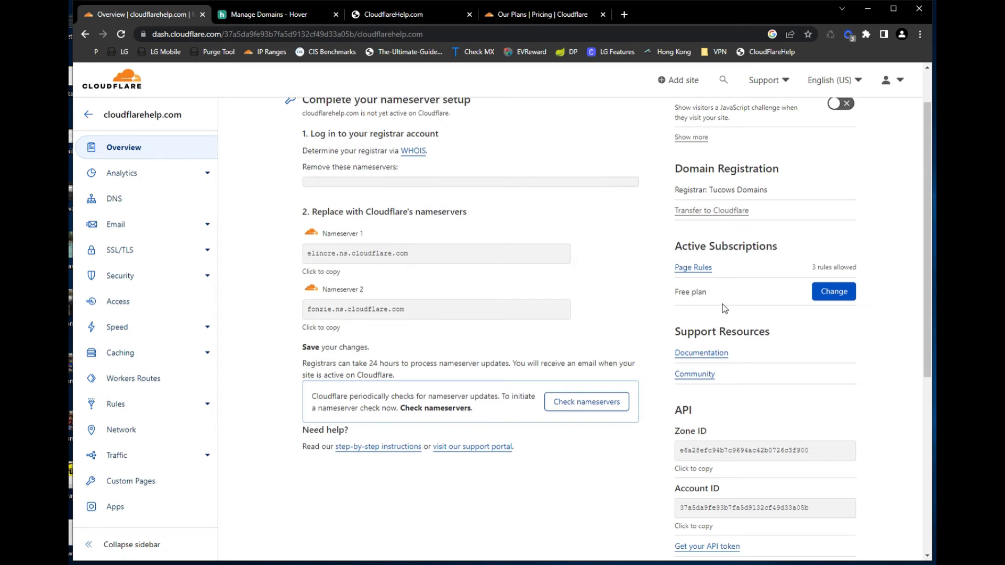
scroll(724, 308, up, 1)
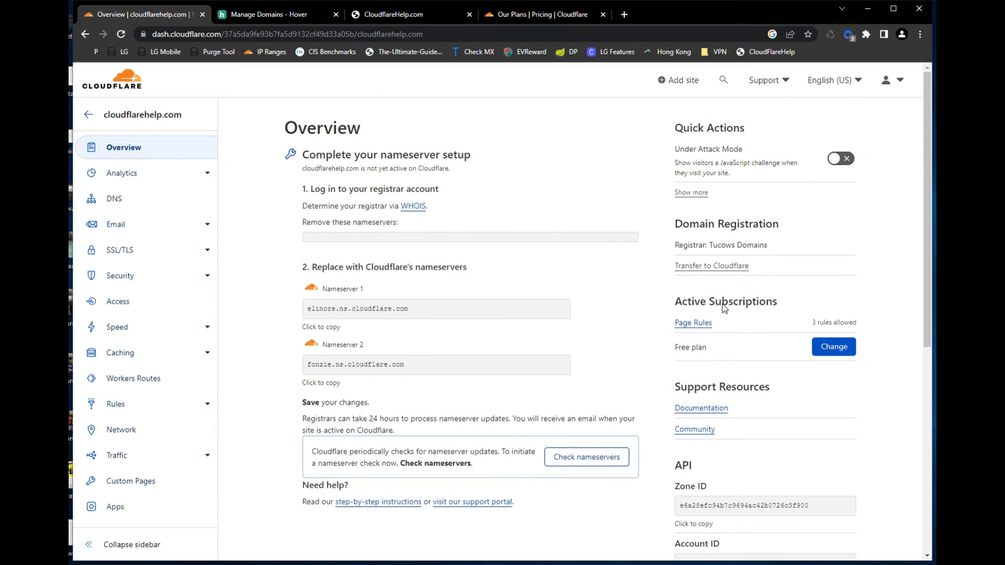
click(568, 469)
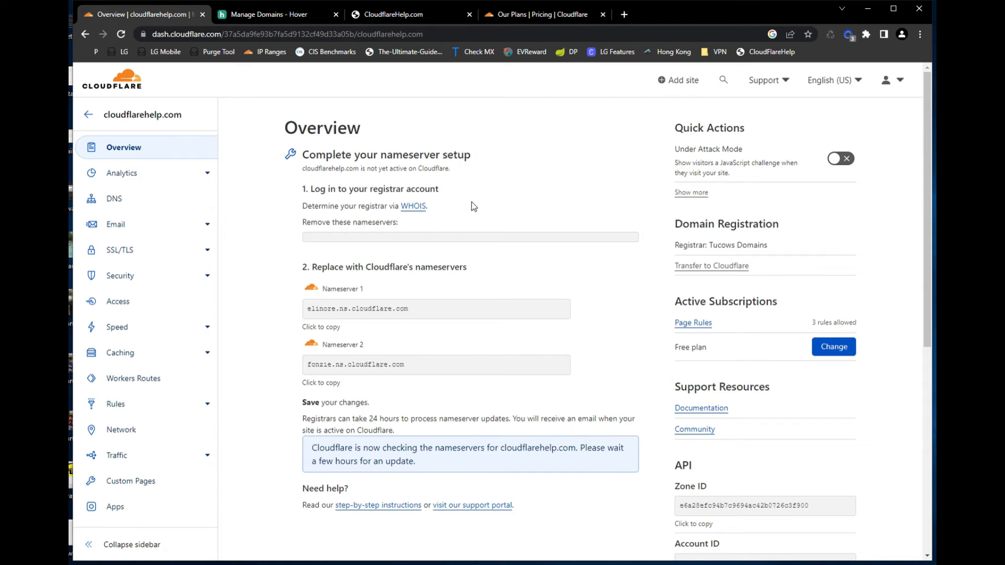
click(120, 35)
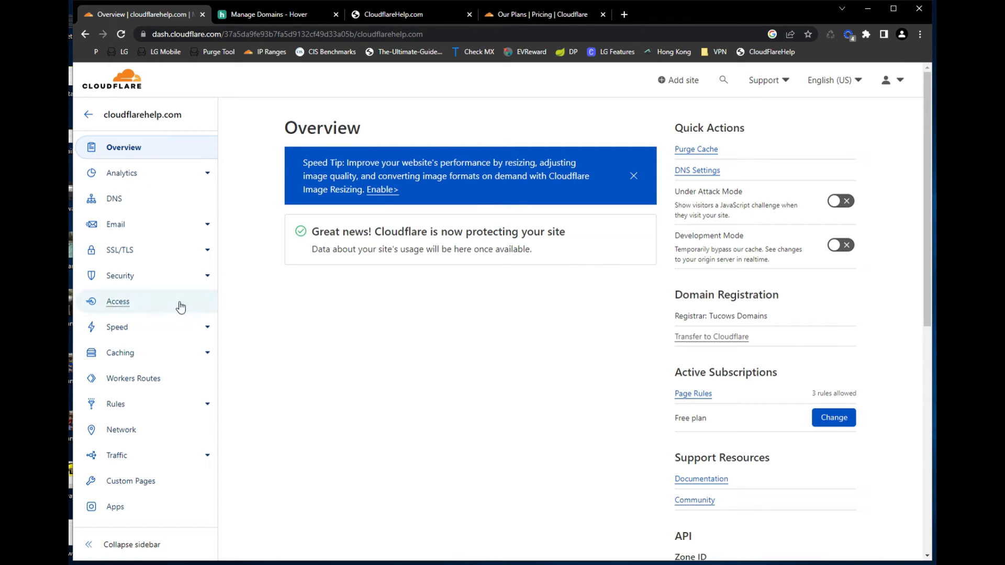
drag(312, 232, 584, 238)
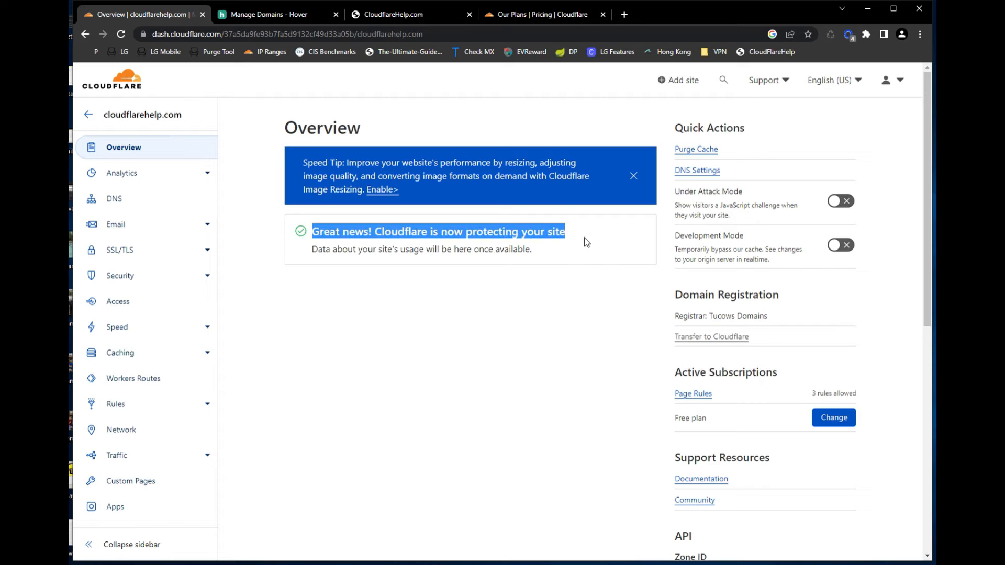
click(584, 289)
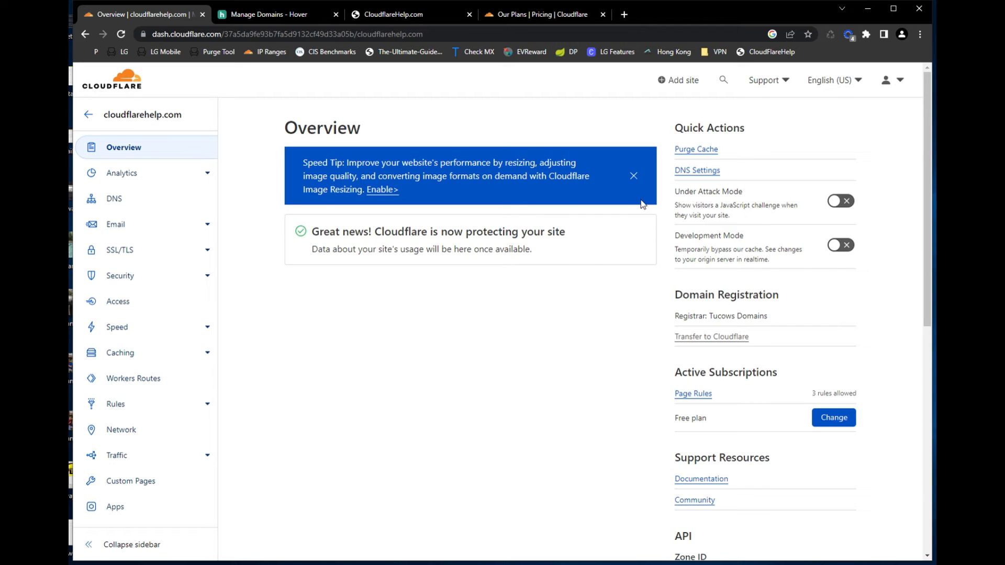
click(634, 178)
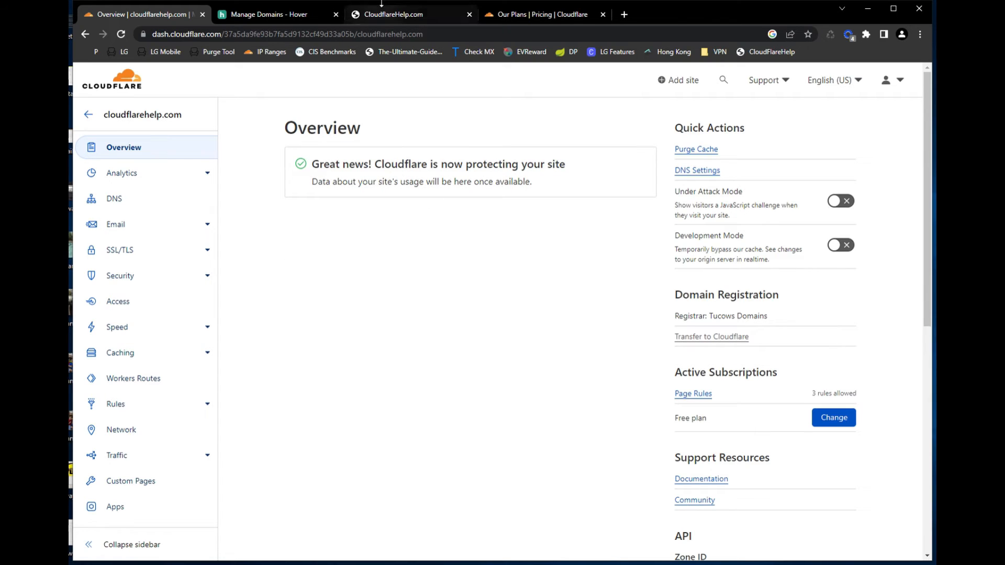
- Switch to the cloudflarehelp.com website and record its page load in the developer tools' network log with all request types shown
click(388, 13)
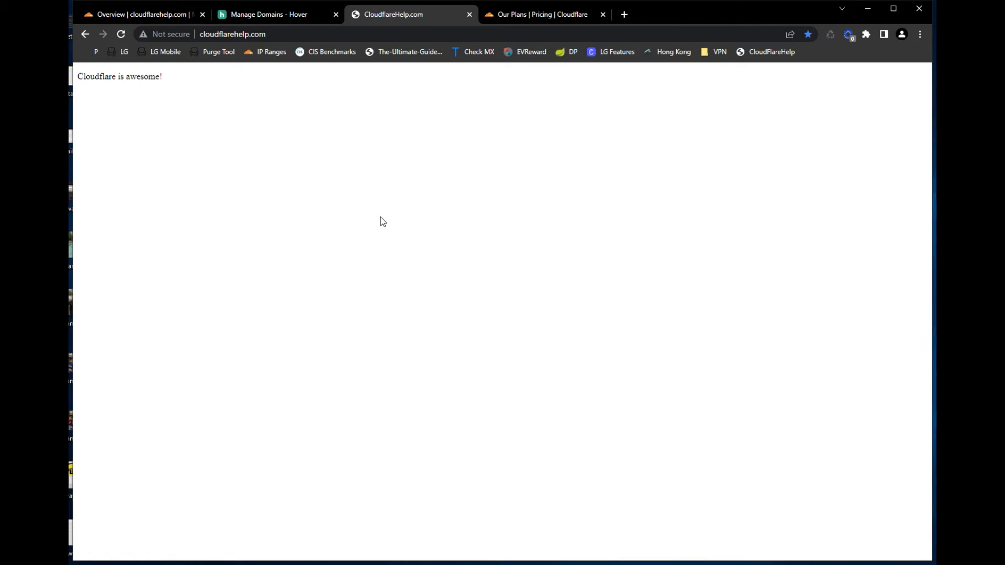
right_click(345, 173)
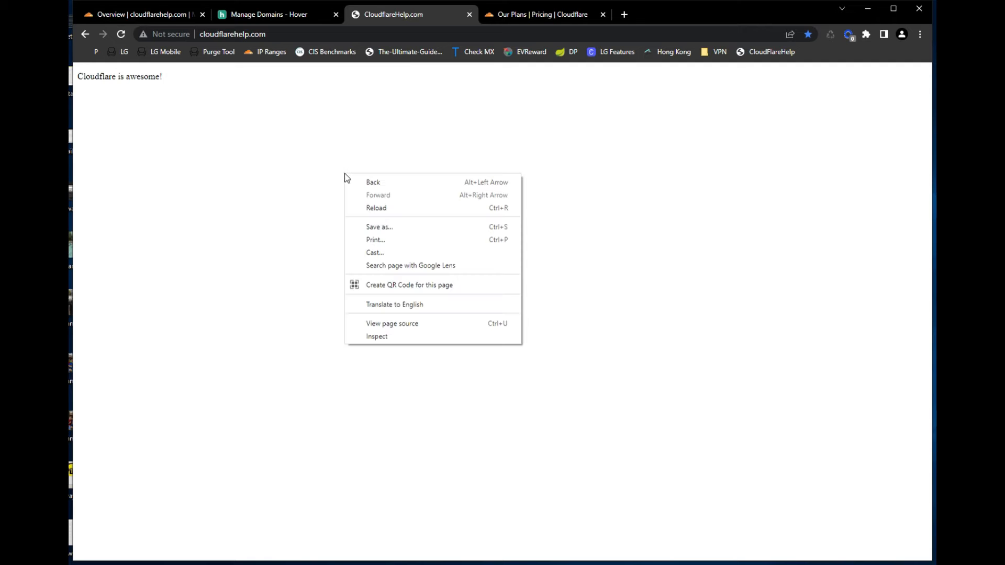
click(433, 342)
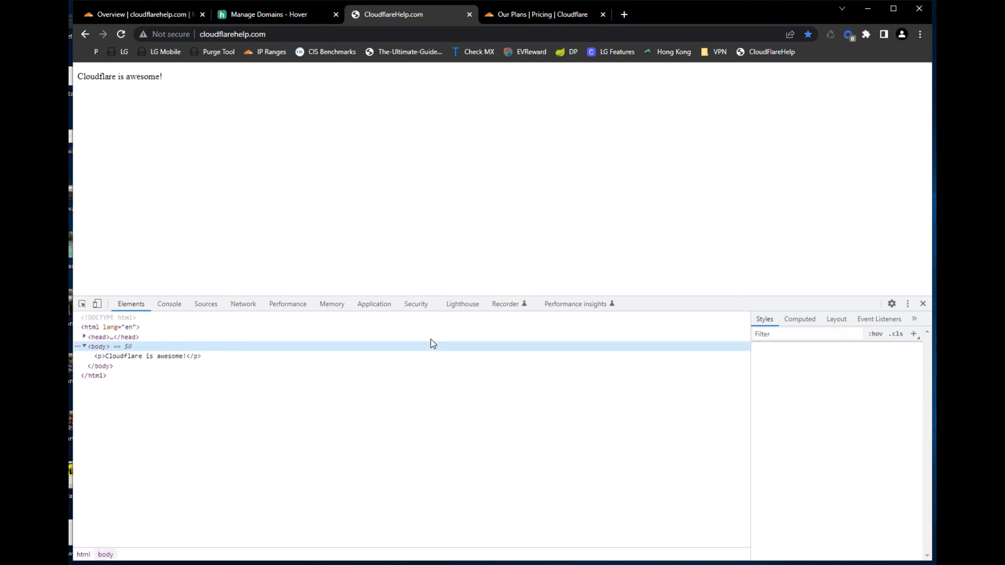
click(236, 306)
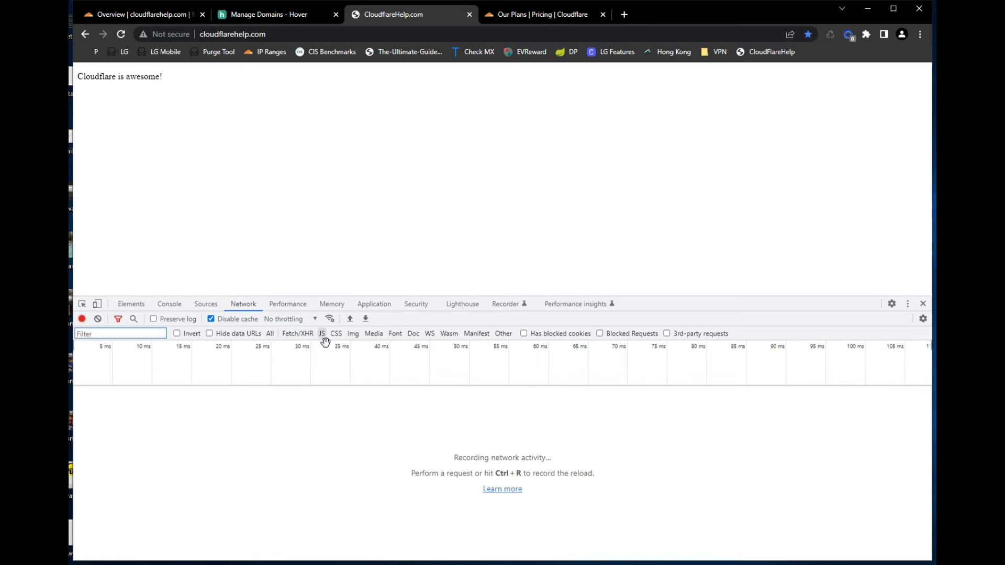
click(412, 338)
click(270, 333)
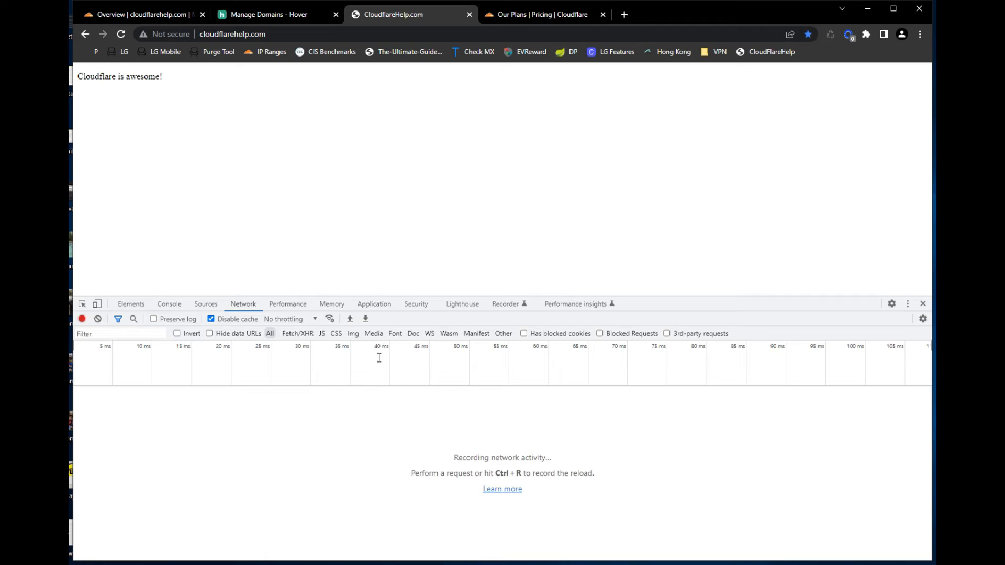
click(121, 35)
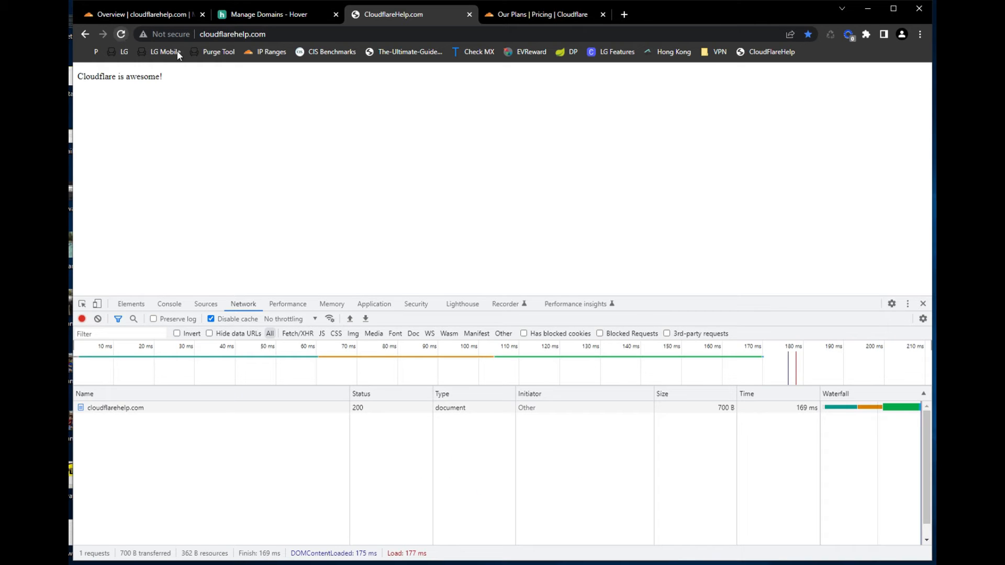
- Examine the response headers of the cloudflarehelp.com request in an enlarged developer tools pane, and recheck them after reloading the page
click(218, 408)
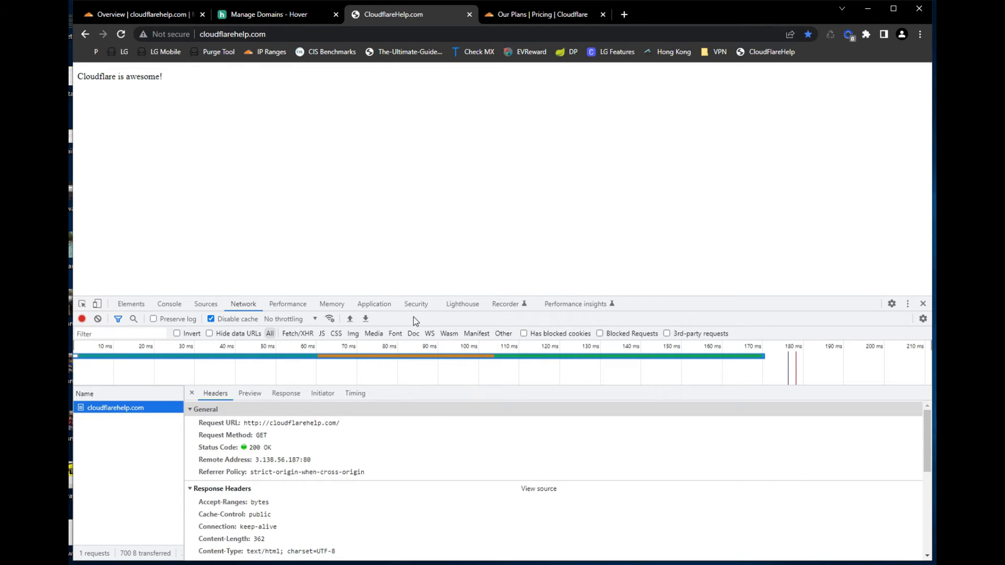
drag(423, 296, 432, 156)
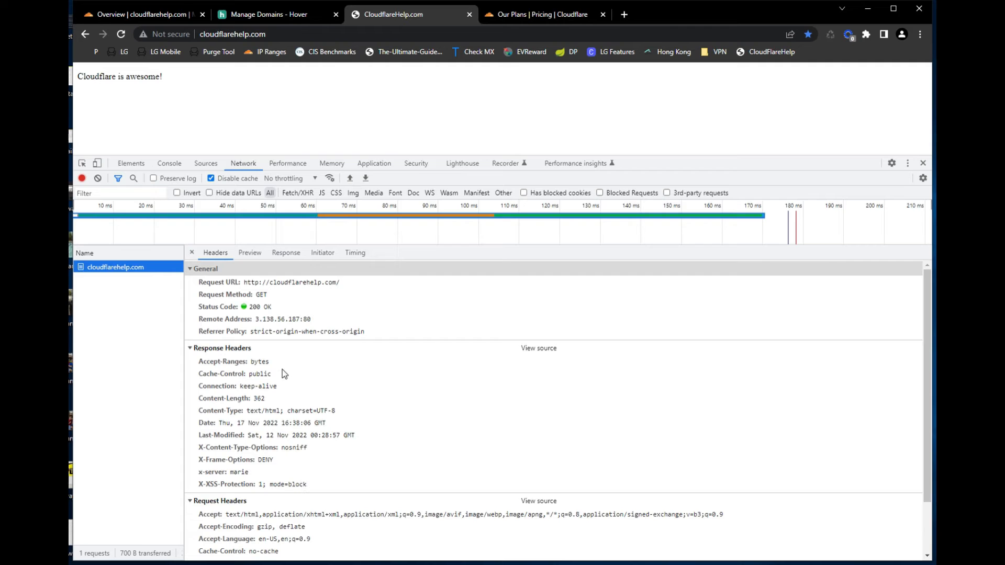
click(293, 361)
click(295, 375)
click(297, 387)
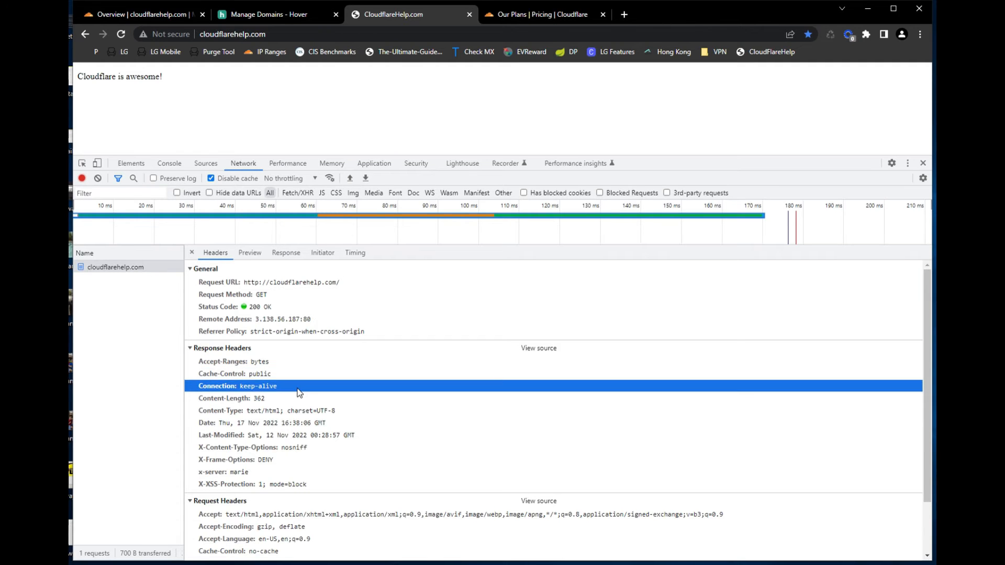
click(316, 407)
click(343, 424)
click(352, 435)
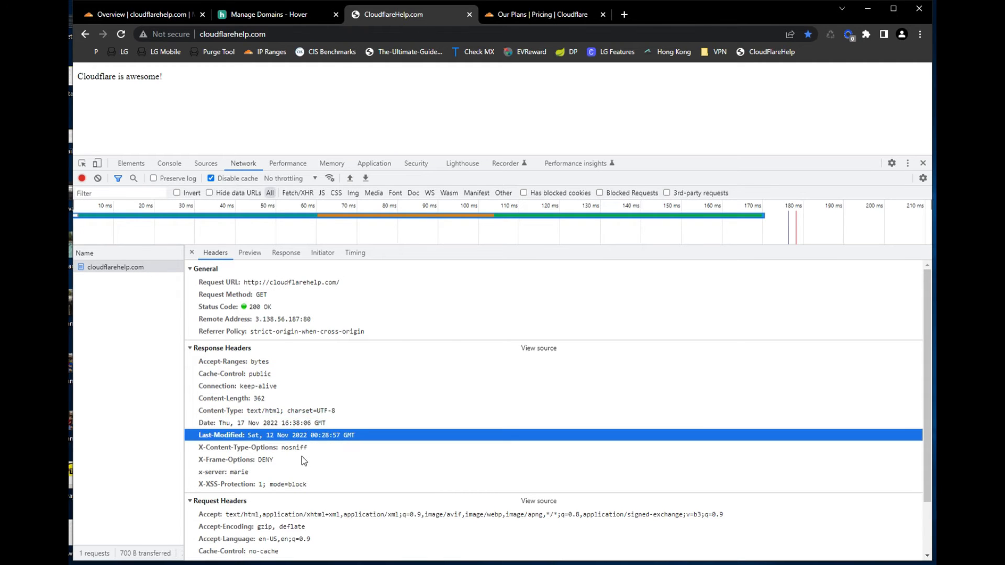
click(302, 448)
click(284, 472)
click(283, 485)
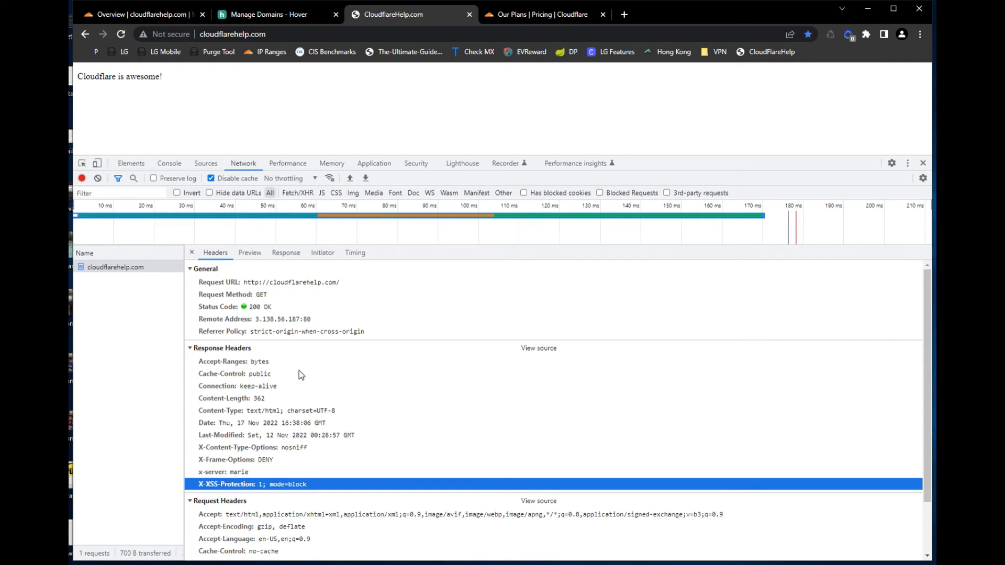
click(120, 33)
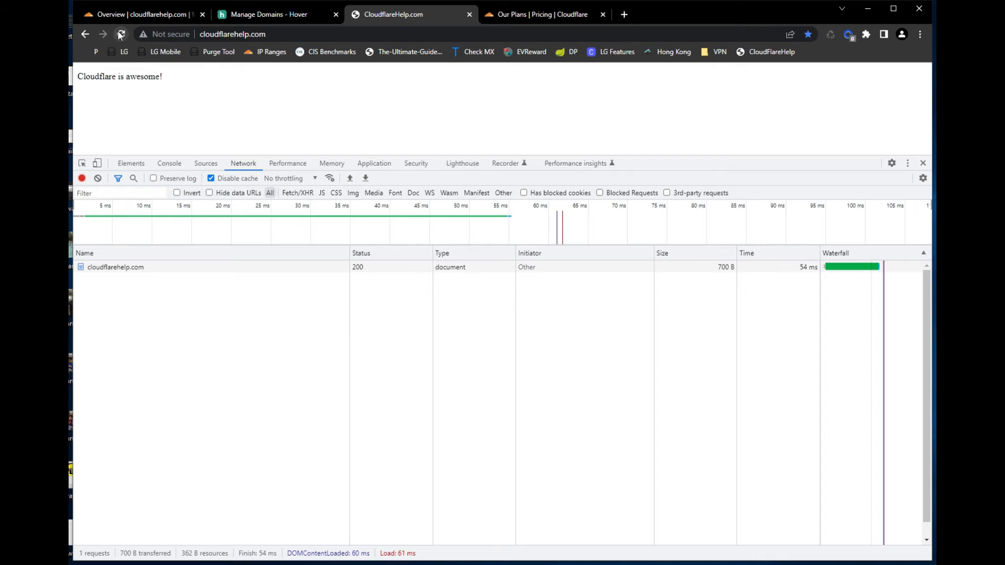
click(226, 264)
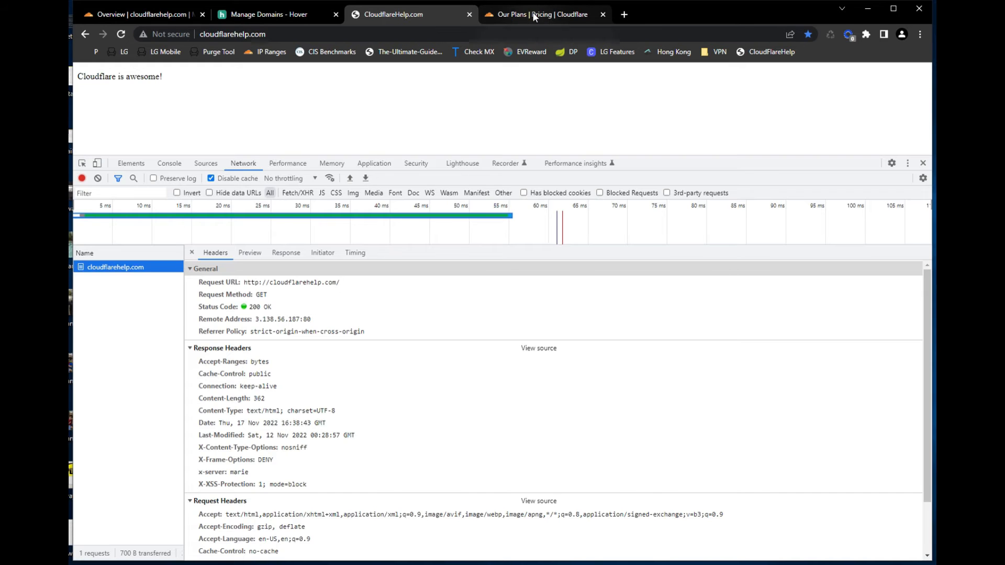
- Return to the Cloudflare dashboard and examine the Traffic analytics for total, cached and uncached requests over the previous 24 hours
click(512, 13)
click(184, 14)
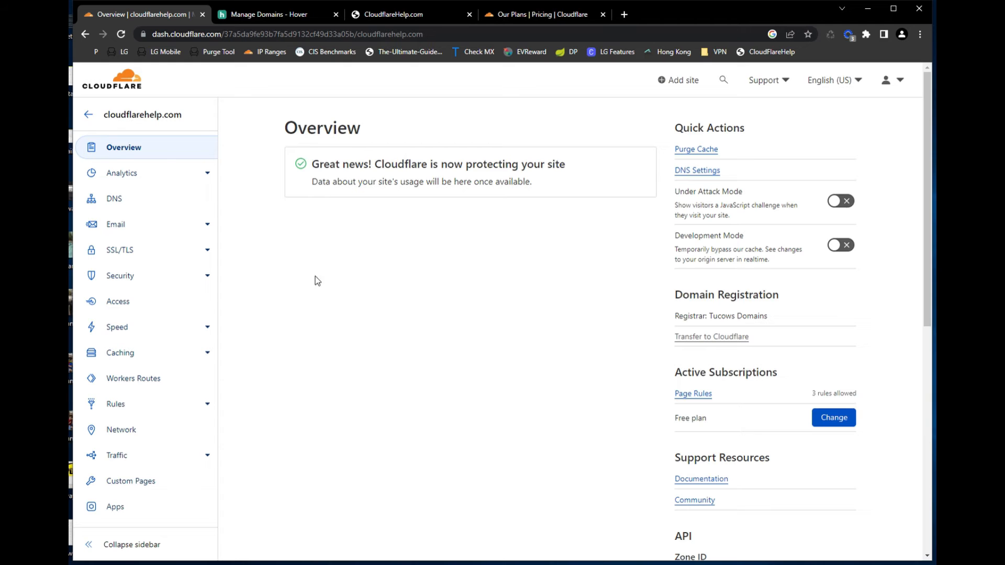
click(122, 176)
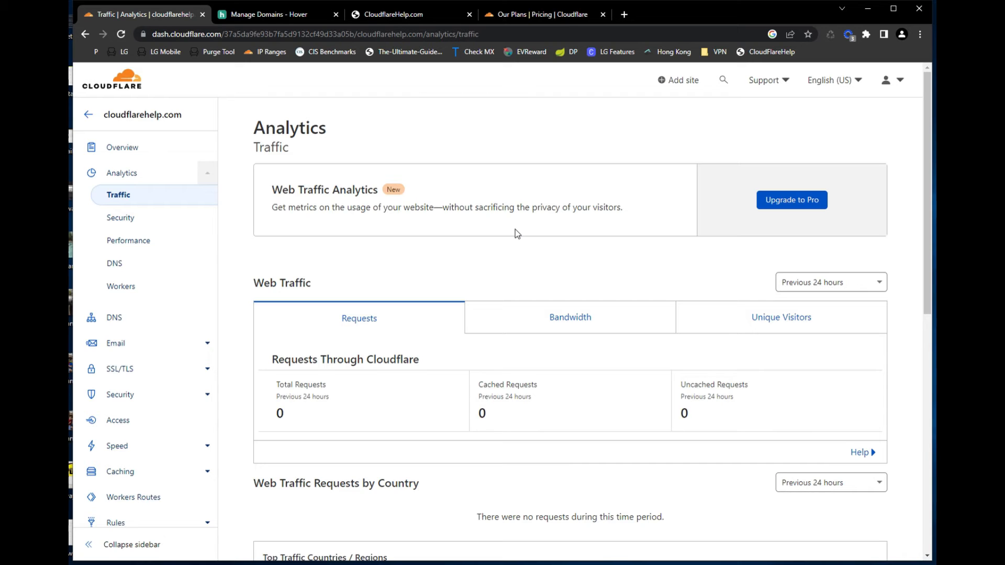
scroll(515, 230, down, 3)
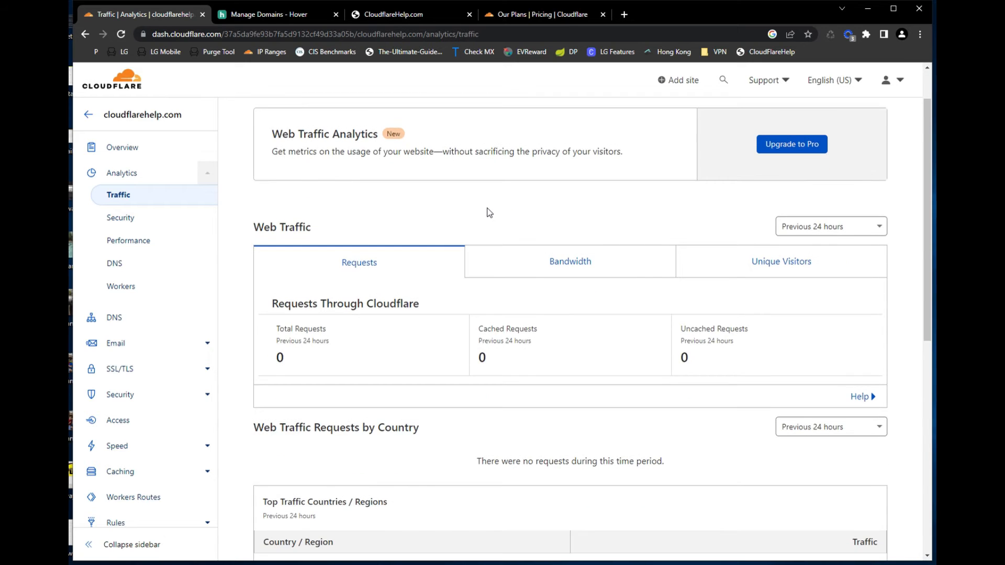
scroll(597, 213, down, 2)
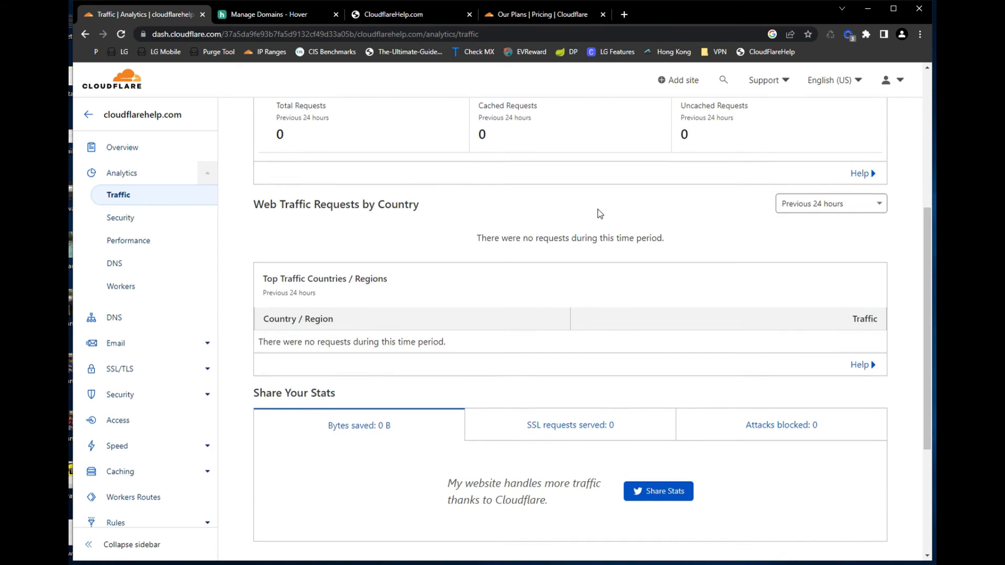
scroll(598, 214, up, 4)
scroll(624, 234, up, 1)
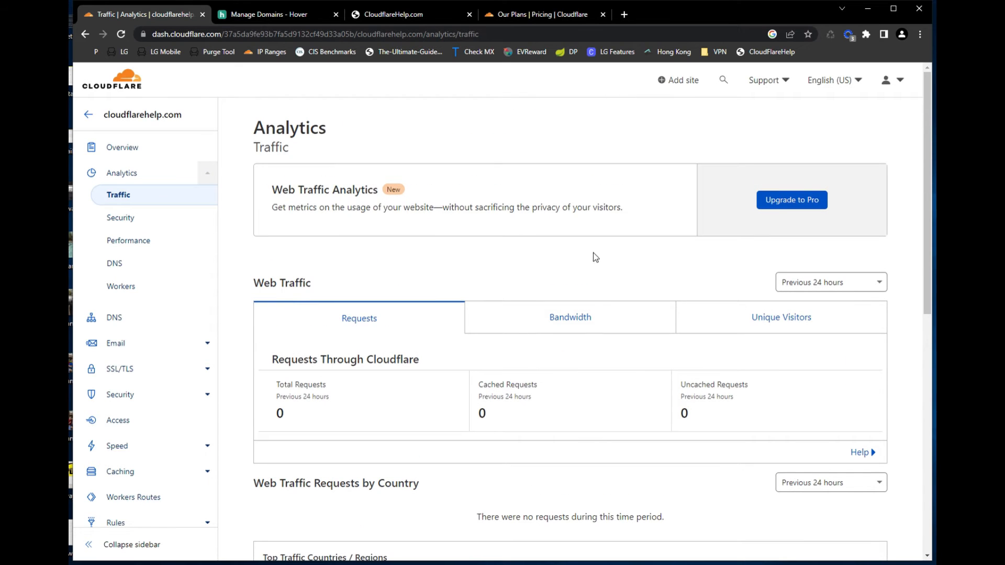
click(818, 281)
click(674, 272)
drag(682, 385, 756, 388)
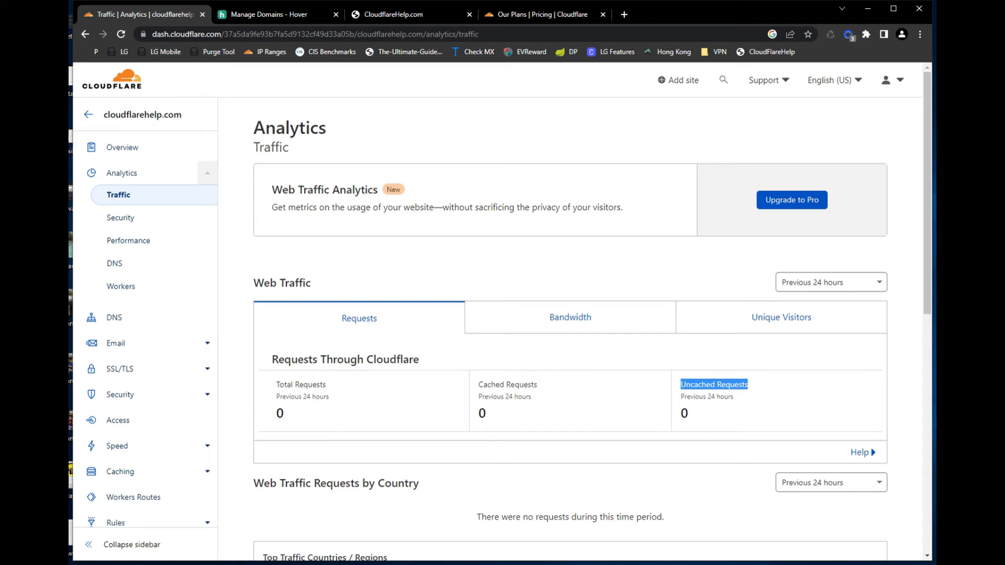
- Switch to the empty Command Prompt window and move it clear of the browser
key(alt+Tab)
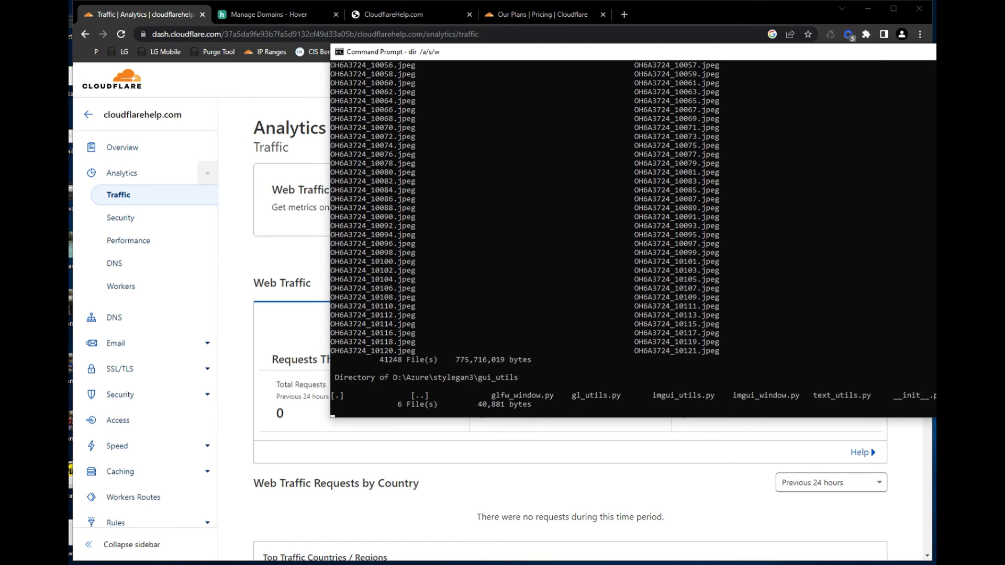
key(alt+Tab)
key(alt+Tab)
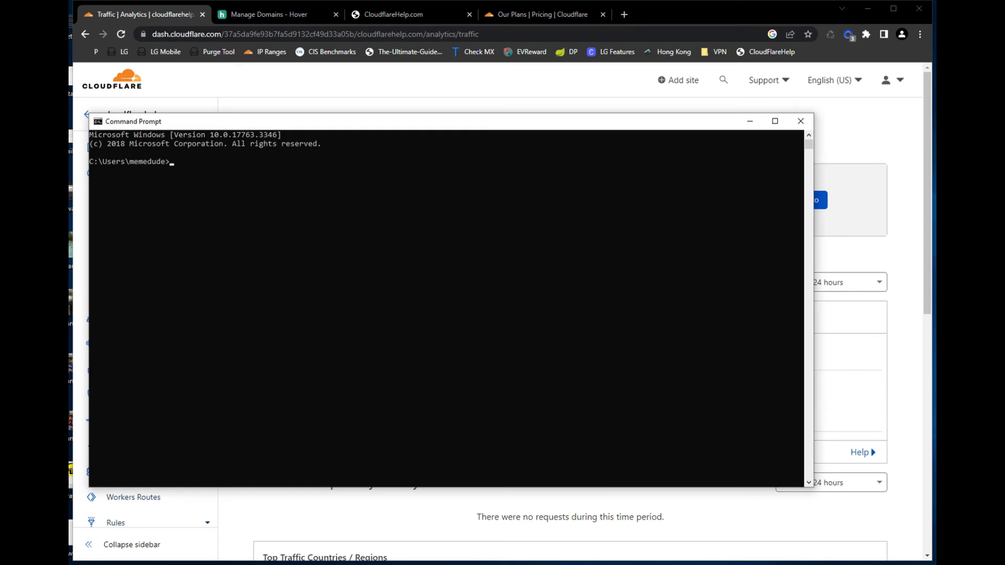
drag(358, 127, 1004, 205)
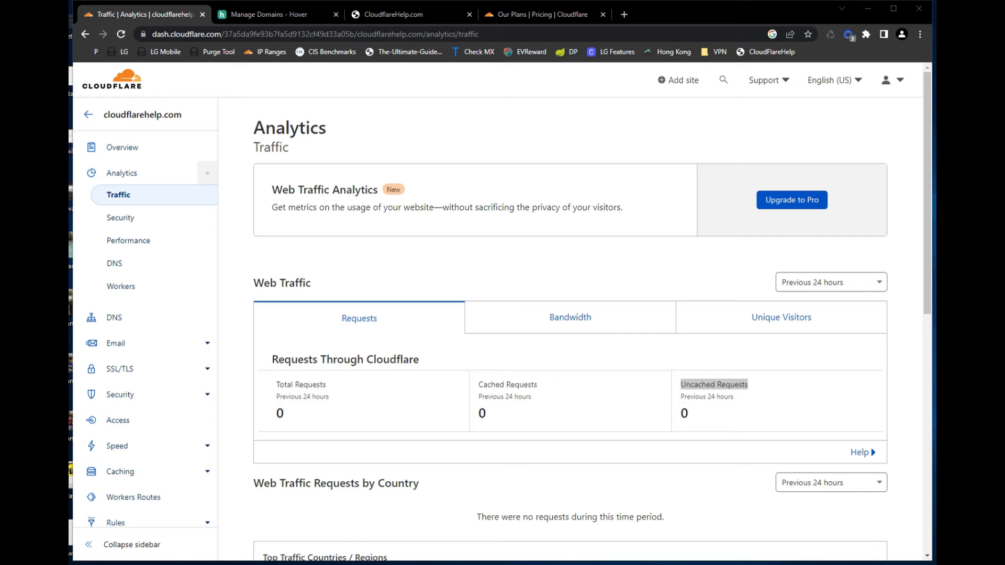
- Examine the content addresses of the cloudflarehelp.com DNS records, and return to the domain's overview
click(197, 317)
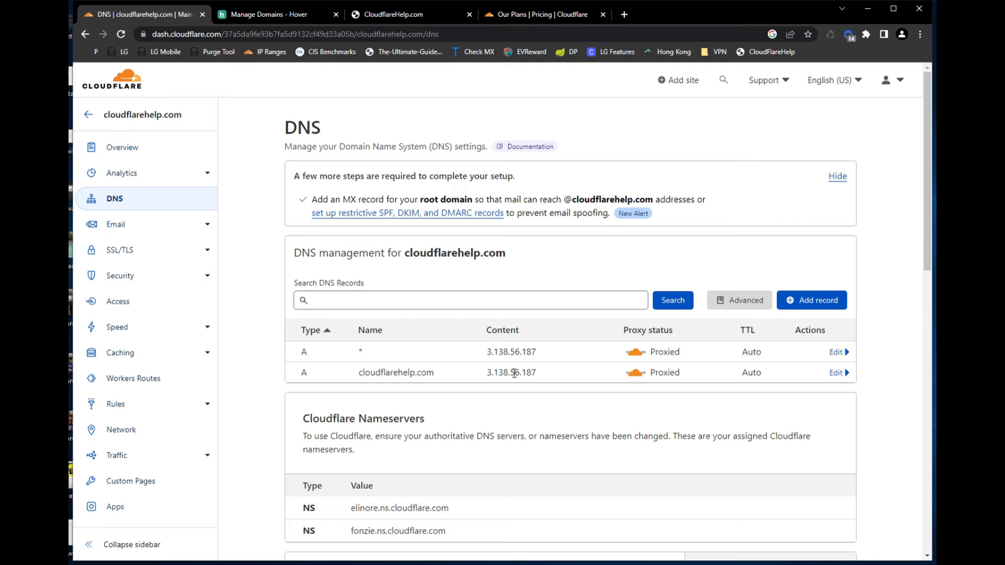
drag(485, 354, 549, 357)
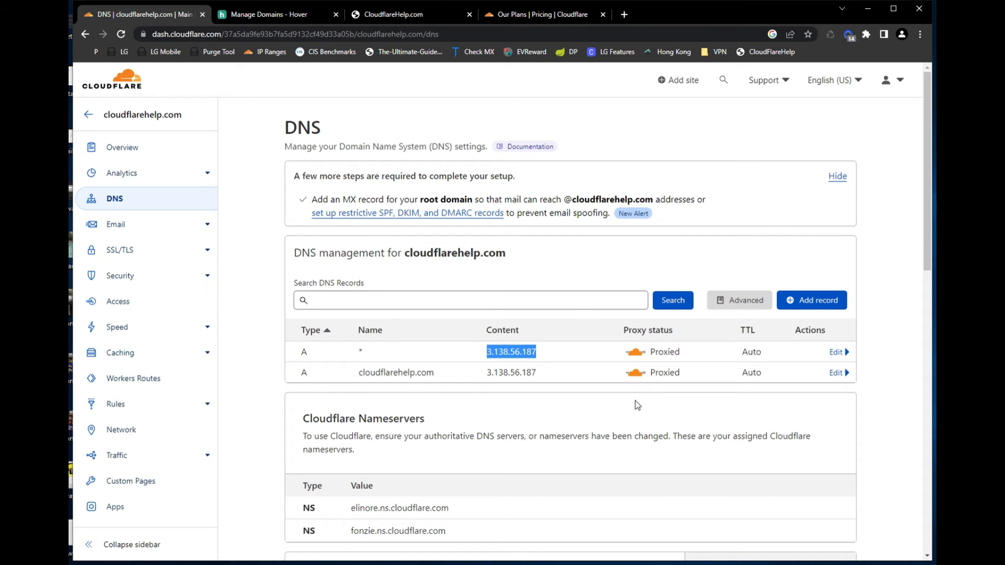
click(547, 430)
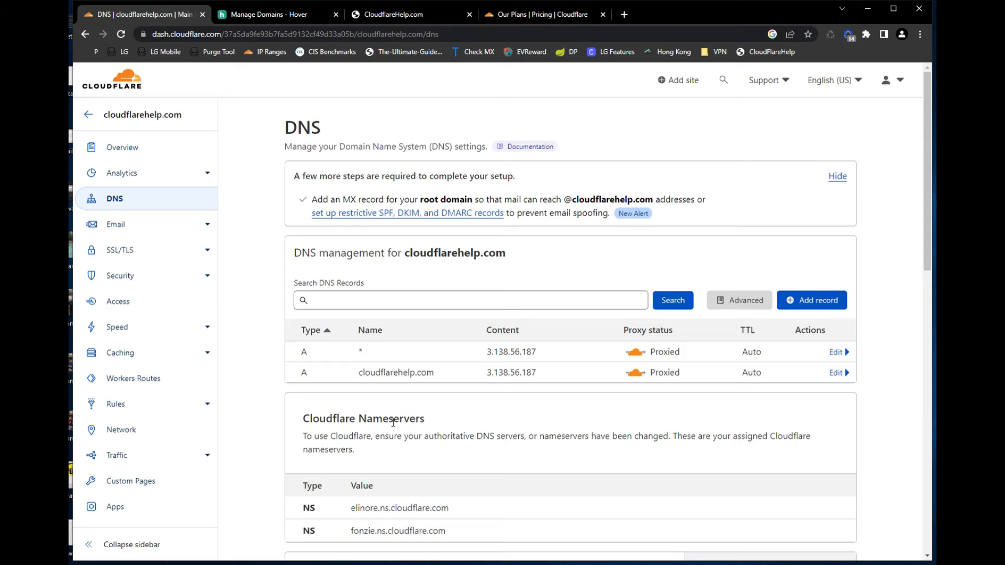
click(135, 150)
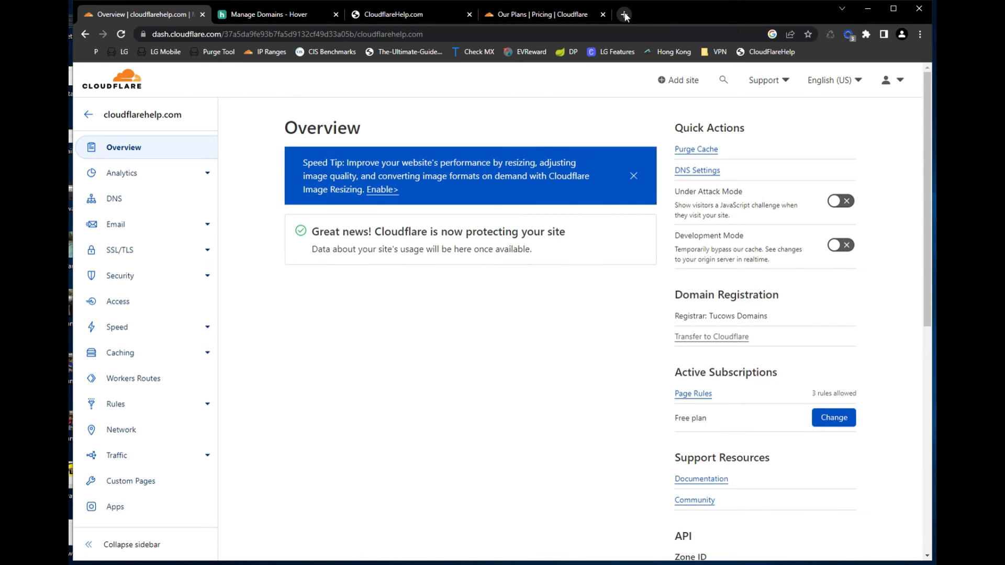
- Open cloudflarehelp.com in a new Incognito window
click(920, 34)
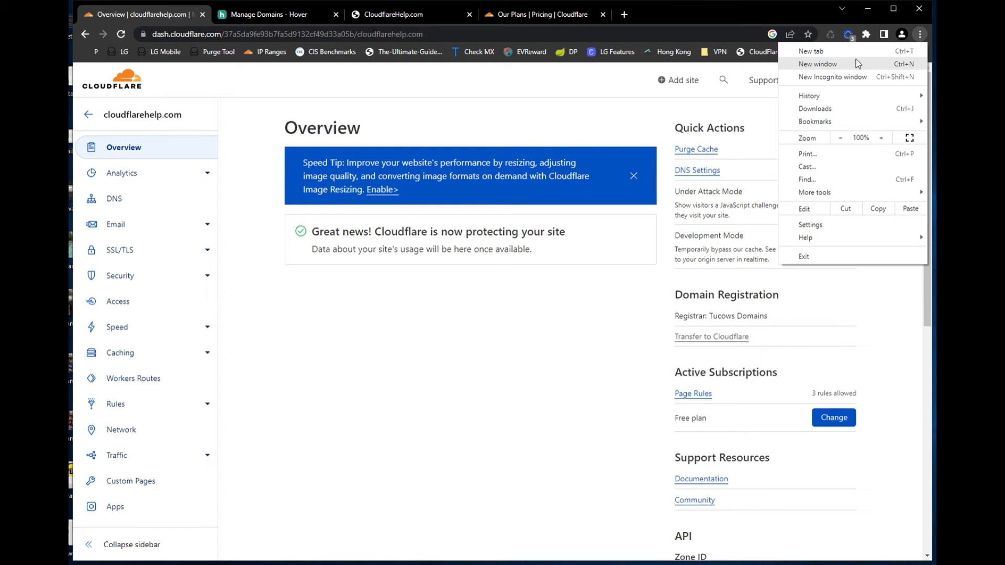
click(847, 78)
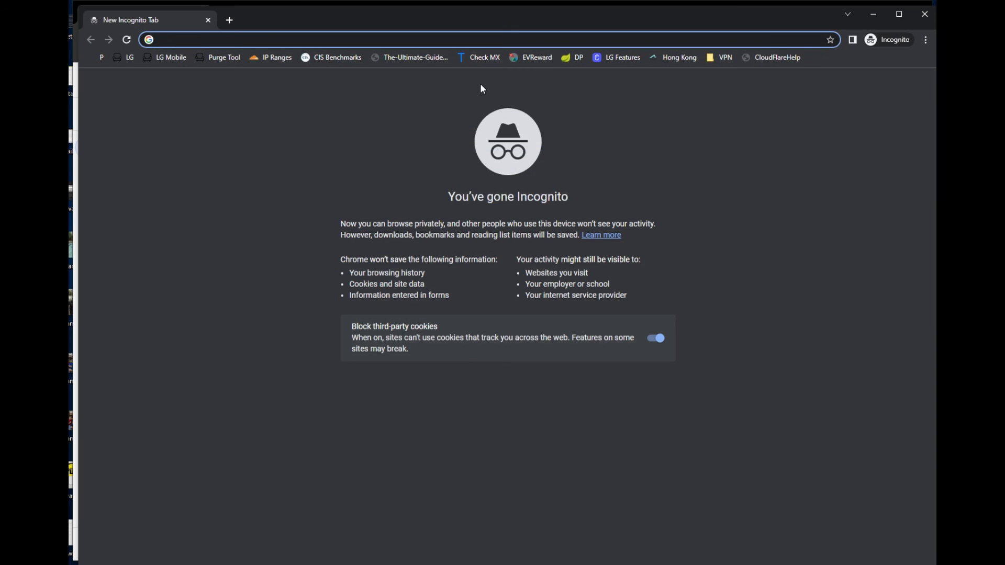
text(clouf)
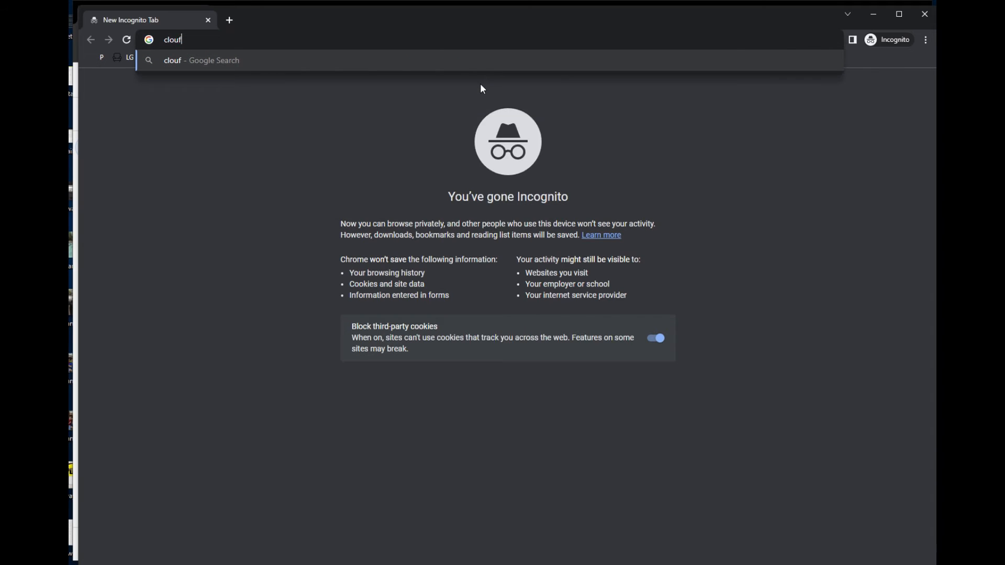
key(BackSpace)
text(dfla)
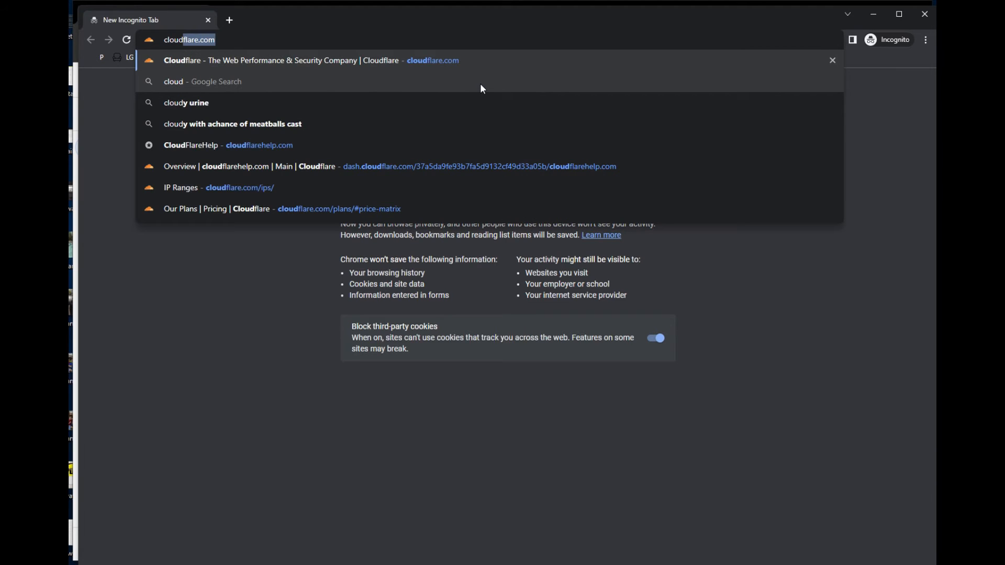
text(rehelp.c)
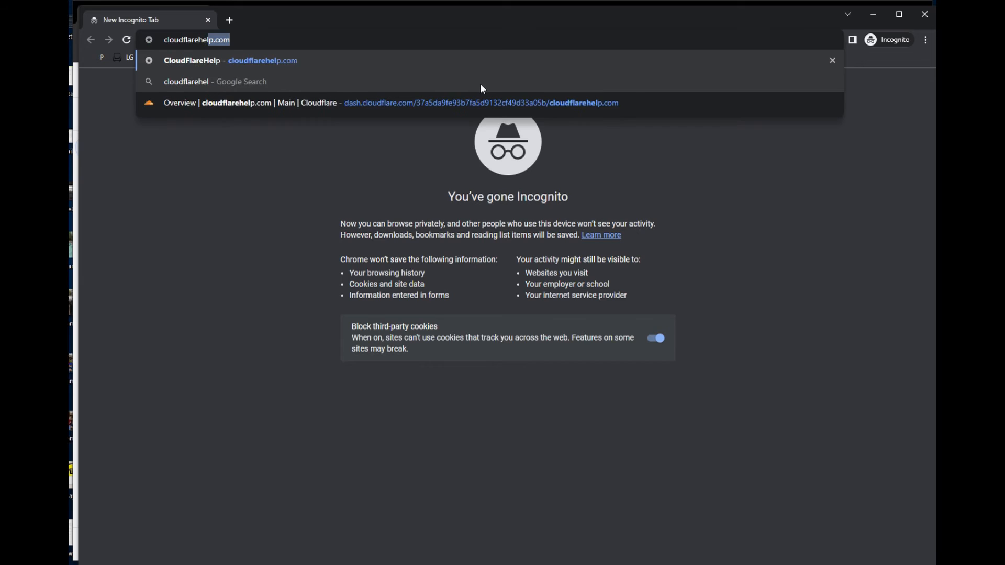
key(Return)
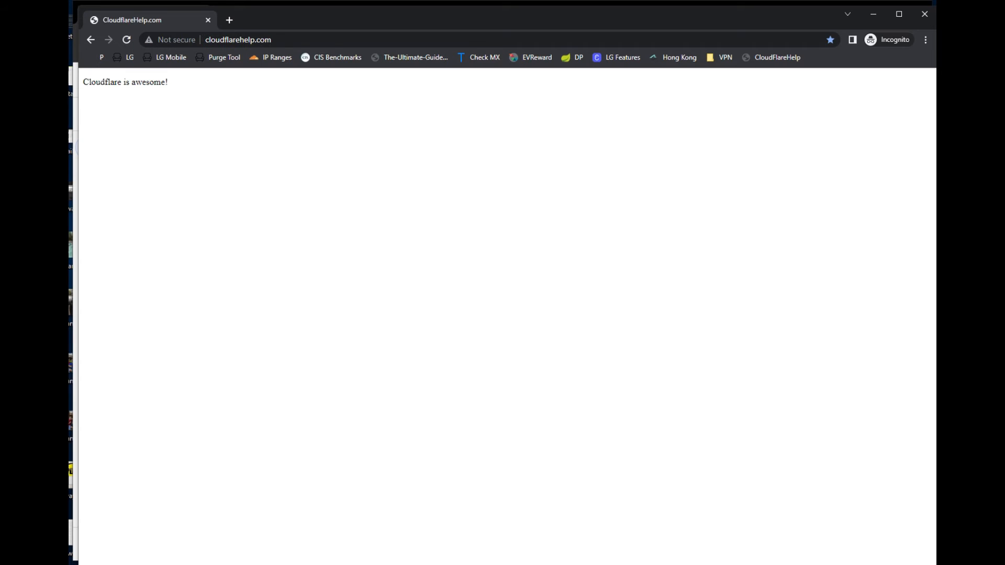
- Record a reload of the page in the developer tools' network log and inspect the cloudflarehelp.com request
right_click(396, 184)
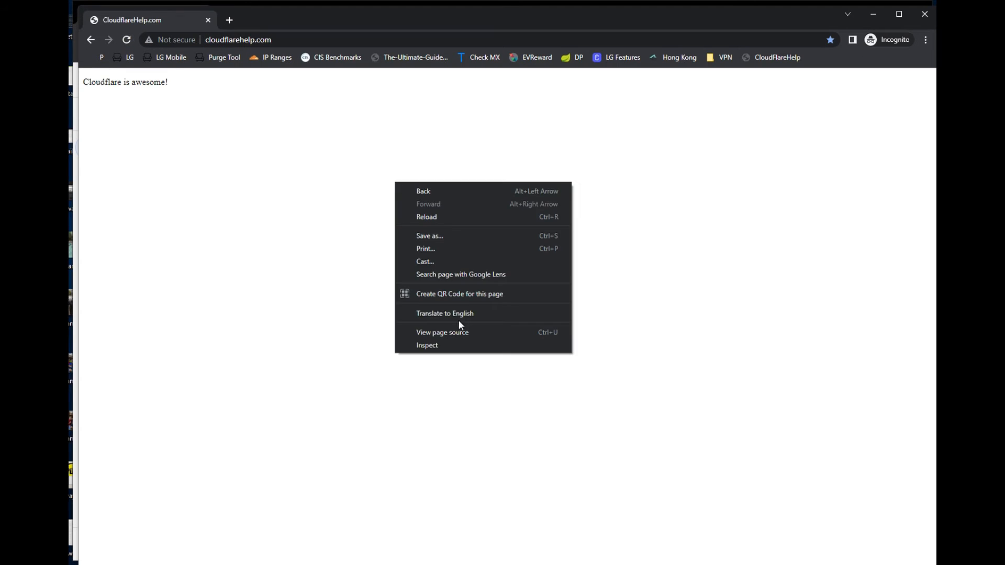
click(469, 346)
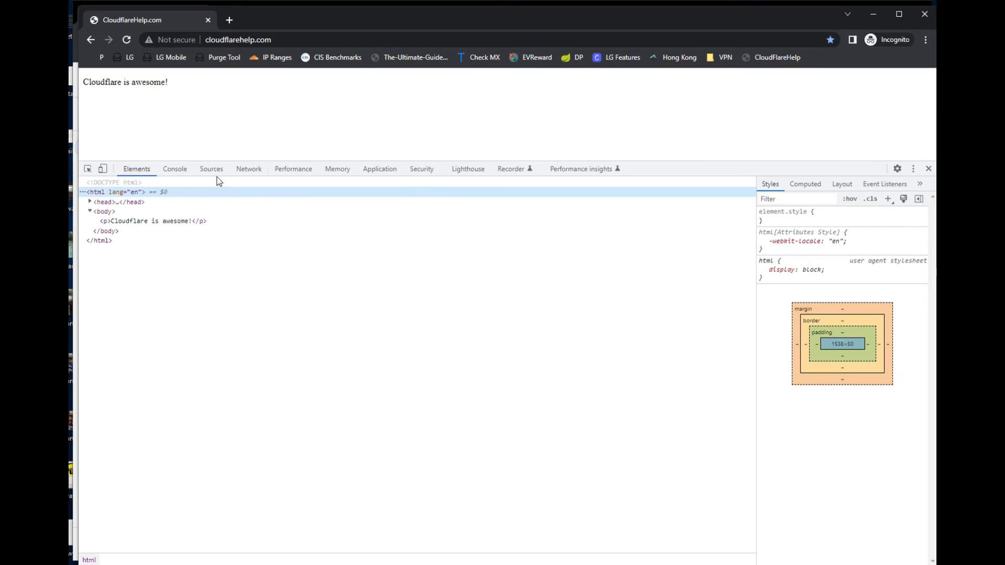
click(244, 169)
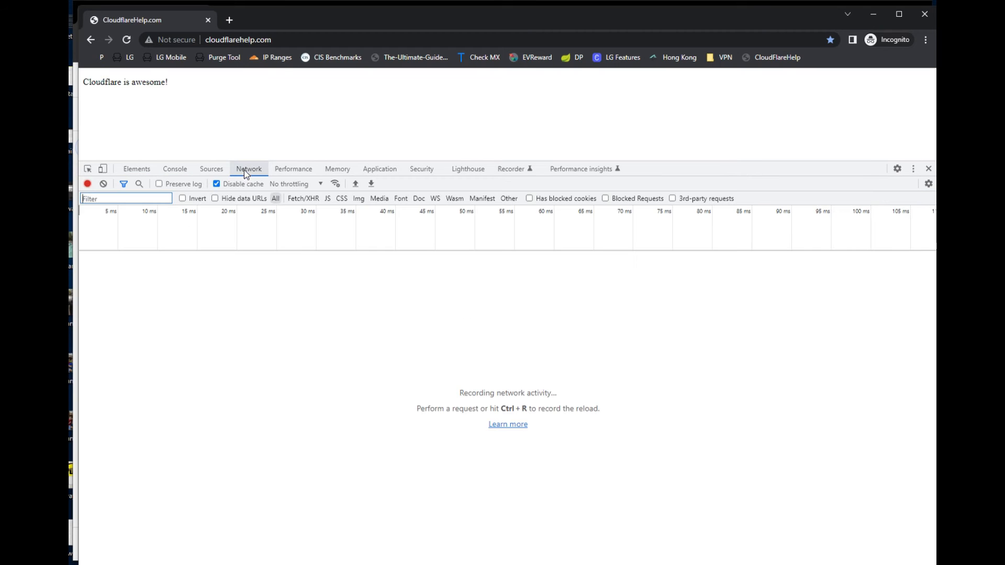
click(127, 39)
click(141, 272)
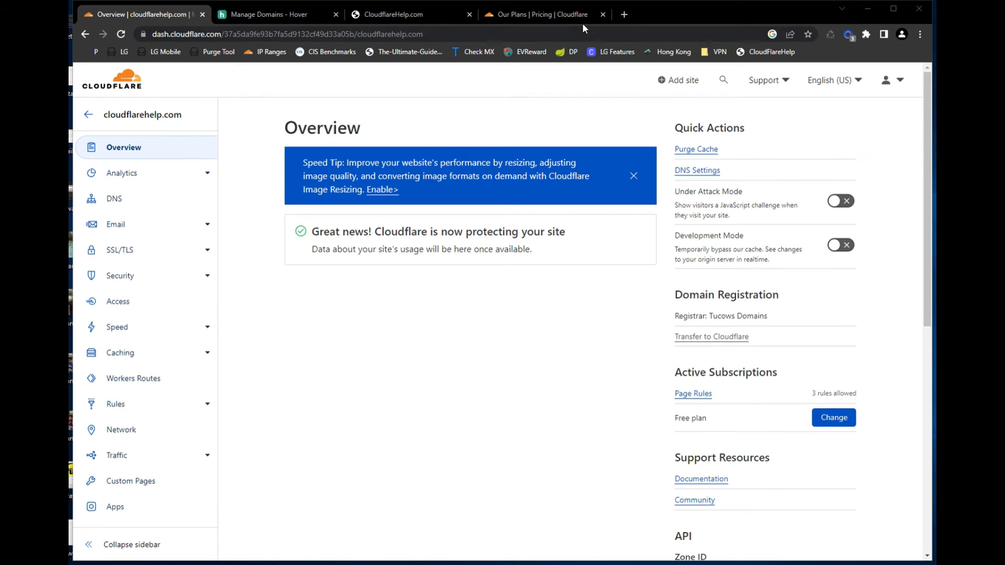
- In the regular browser window, open chrome://net-internals/#dns in a new tab
click(625, 17)
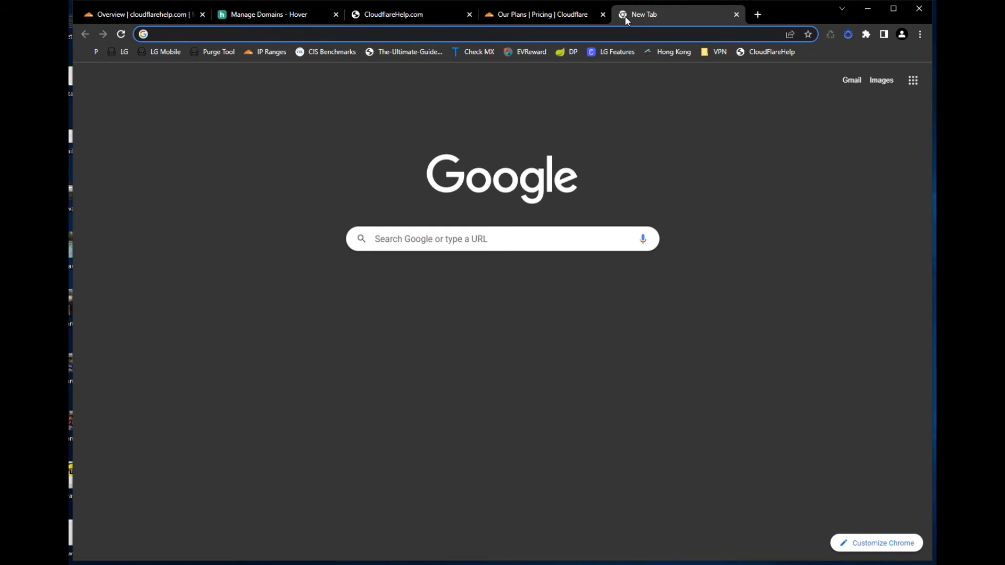
text(chrome://net-internals/#dns)
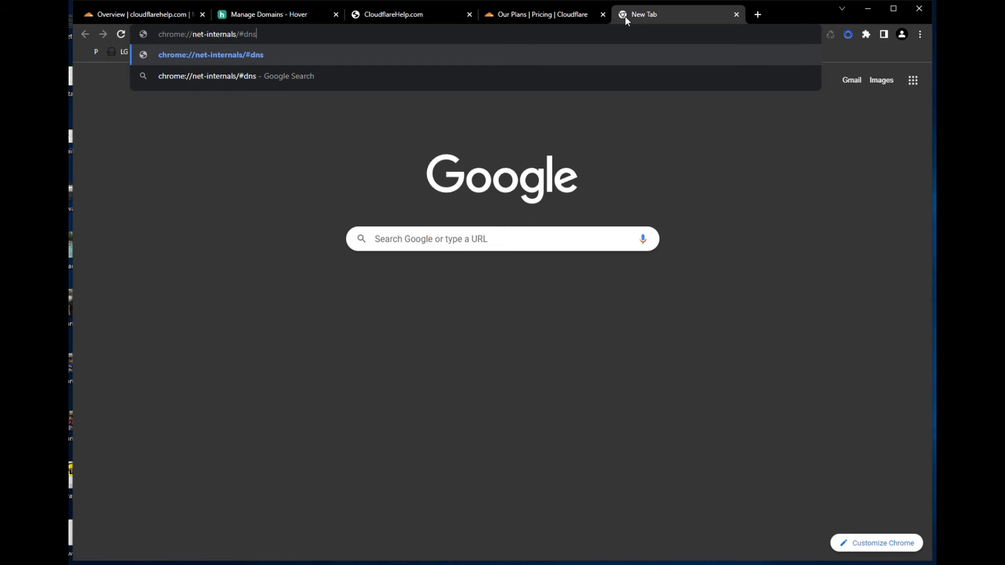
key(Return)
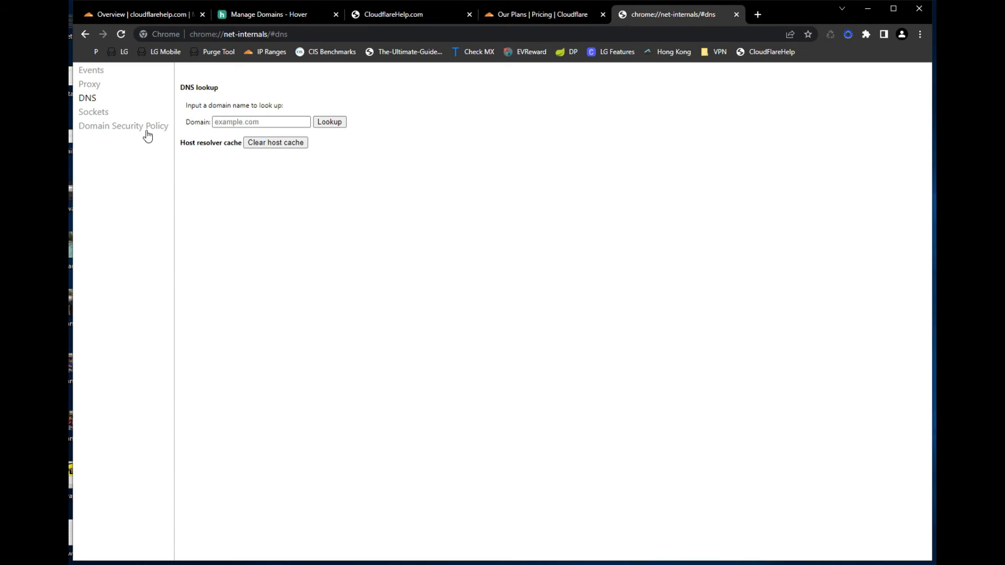
- Look up the DNS resolution of cloudflarehelp.com and examine its resolved IP addresses
click(231, 122)
text(cloudflare)
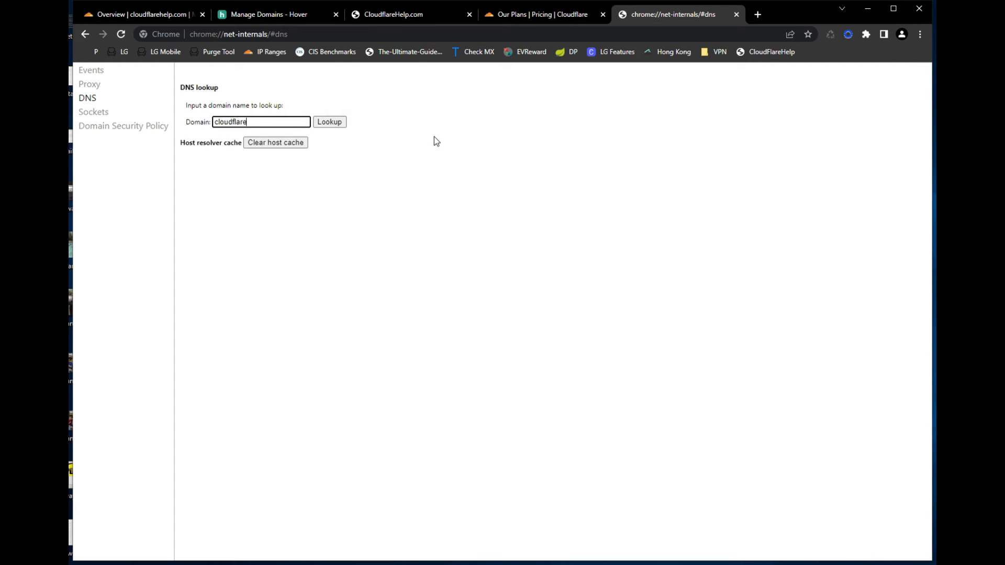
text(help.com)
click(330, 122)
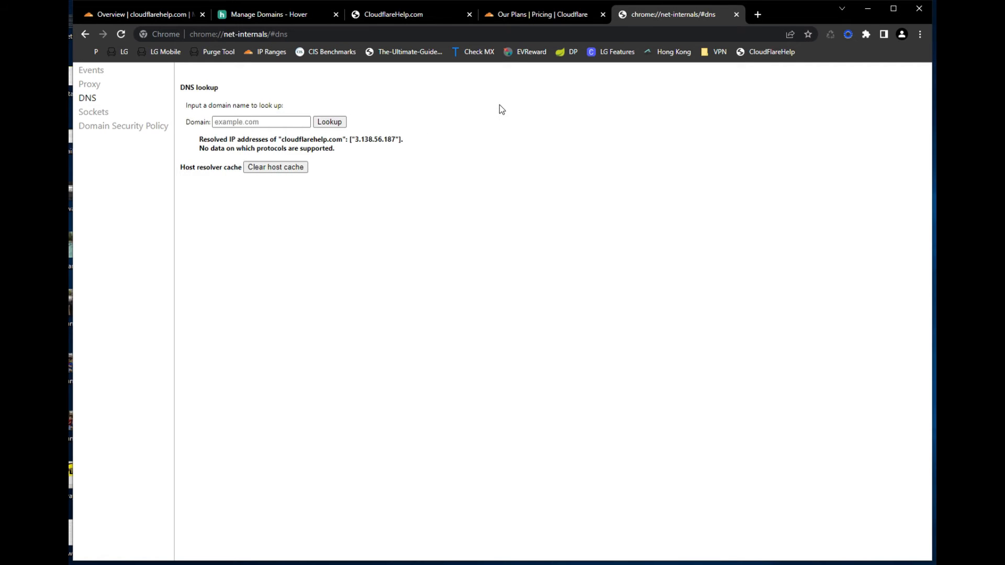
drag(201, 140, 412, 143)
click(432, 147)
- Repeat the DNS lookup for cloudflarehelp.com on the refreshed page
click(329, 122)
click(285, 123)
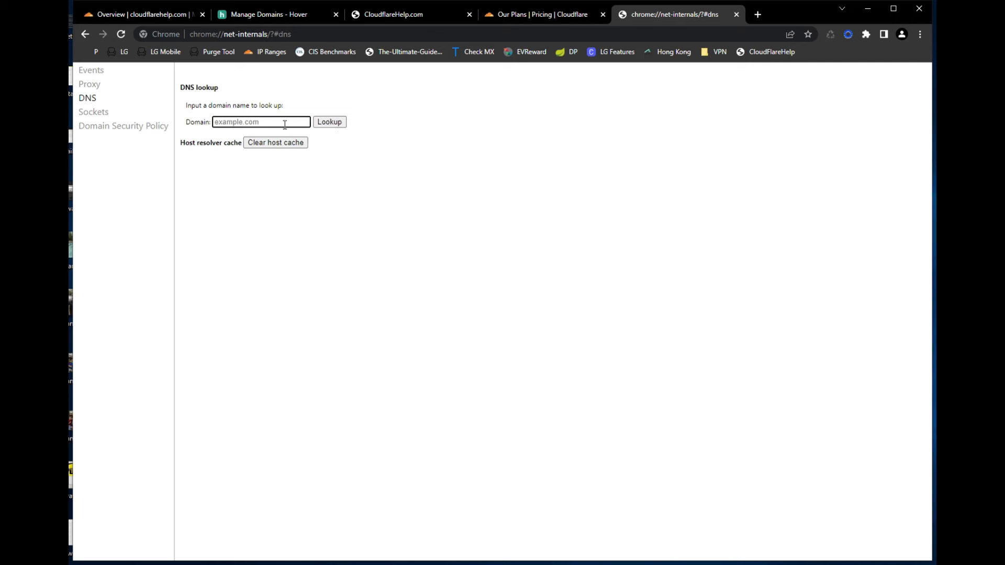
text(cloudflarehelp.com)
key(Return)
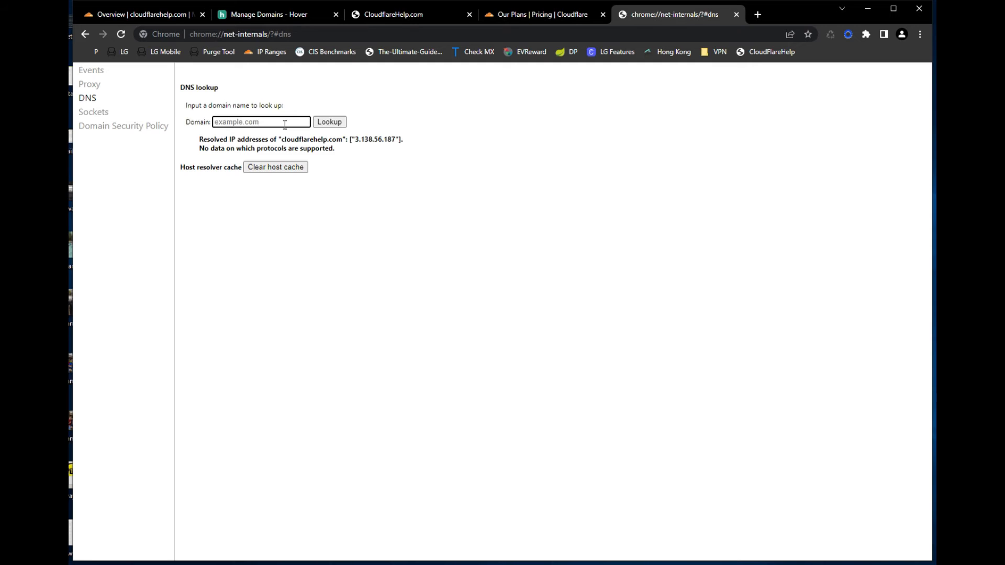
- Clear the browser's host resolver cache and run the lookup for cloudflarehelp.com again
click(260, 168)
click(95, 112)
click(96, 99)
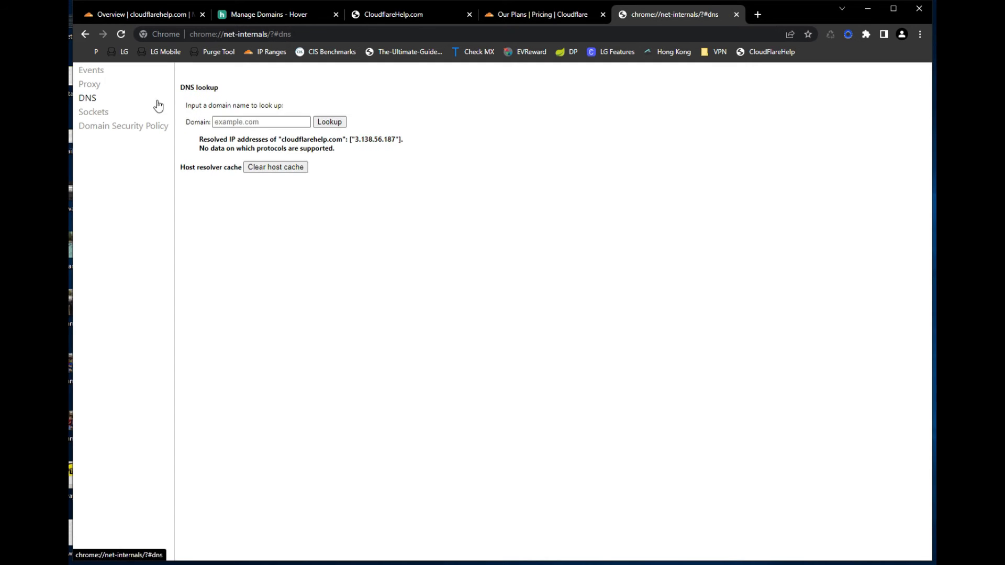
click(300, 124)
text(cloudf)
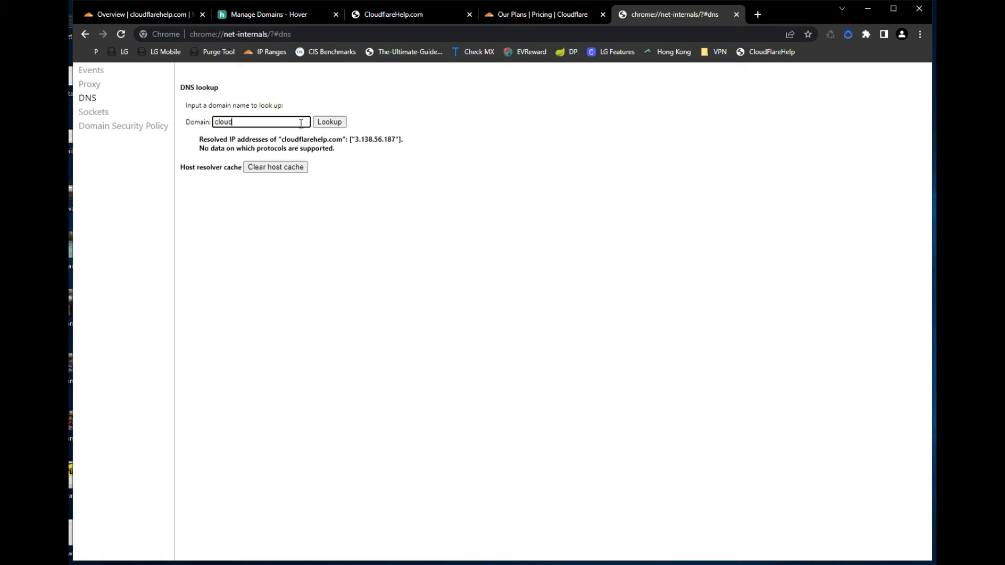
text(larehelp.com)
key(Return)
click(330, 122)
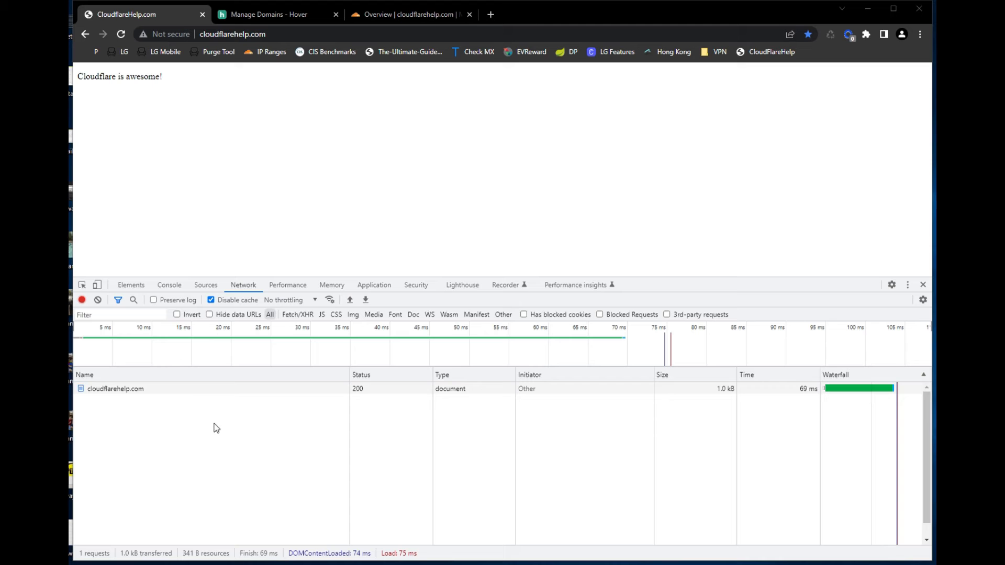
- Inspect the cloudflarehelp.com request's headers in an enlarged developer tools pane, focusing on CF-RAY
click(196, 393)
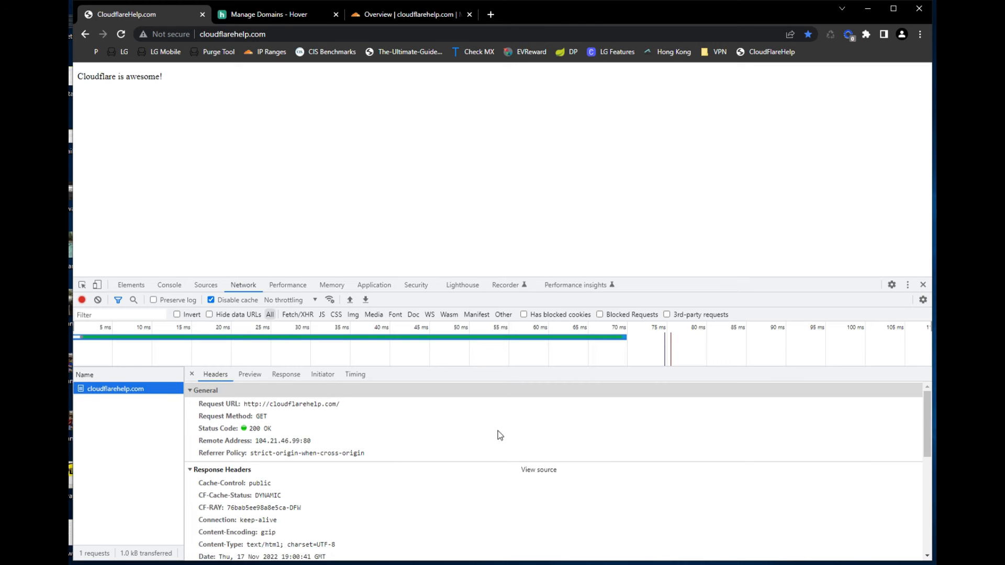
drag(478, 276, 508, 131)
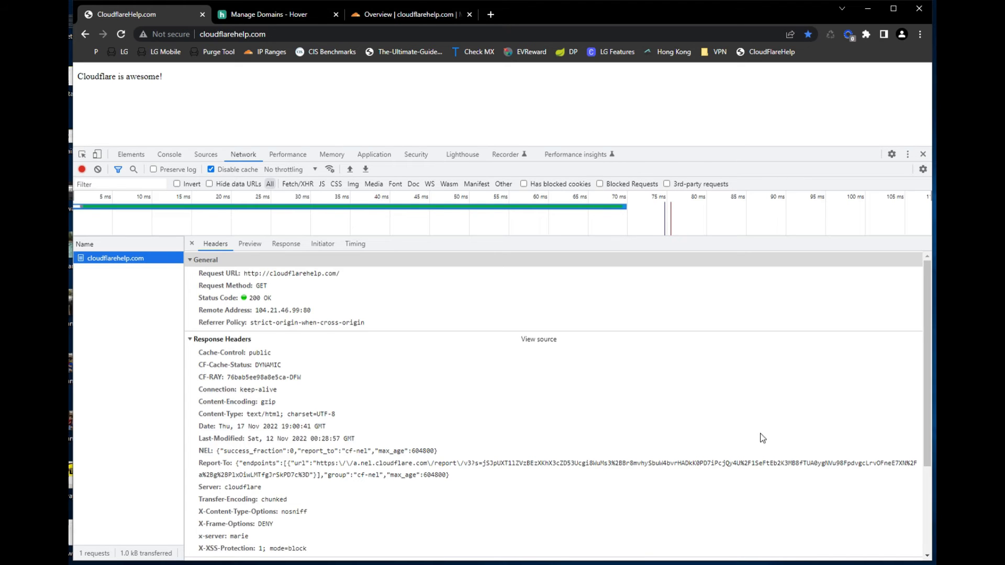
click(205, 379)
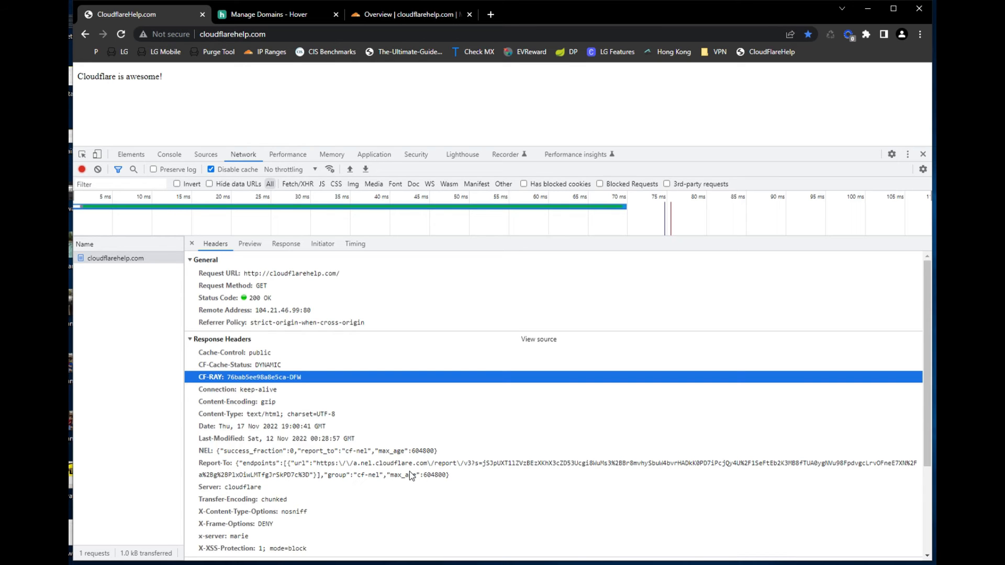
- Reload the page and examine the new response's CF-RAY, CF-Cache-Status and Report-To headers
click(123, 33)
click(124, 258)
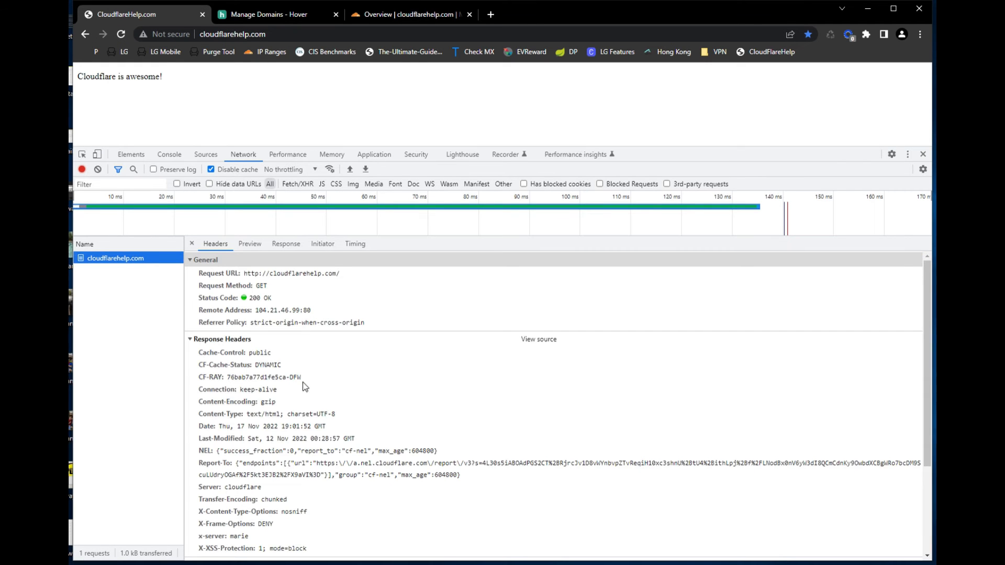
click(291, 378)
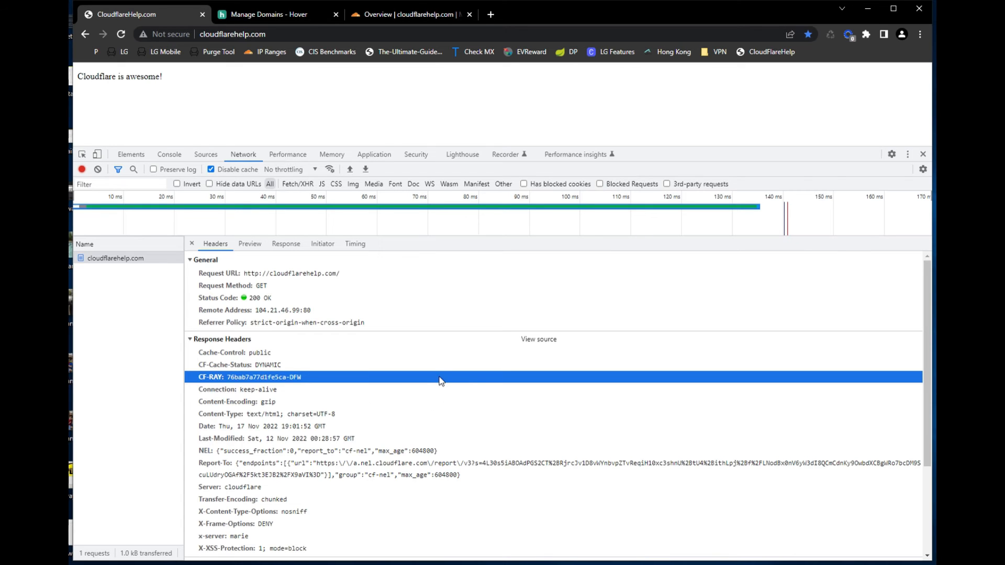
click(267, 366)
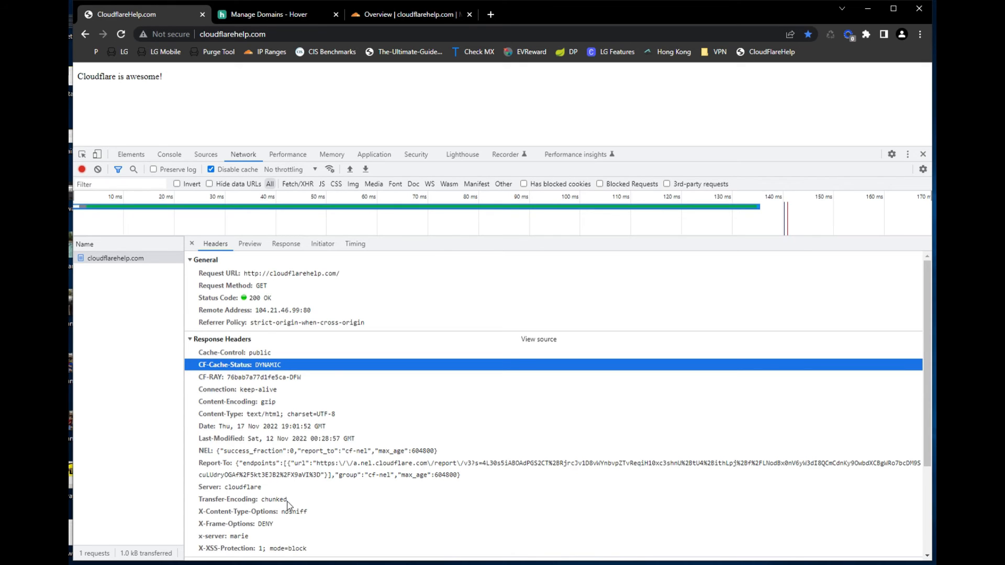
click(394, 464)
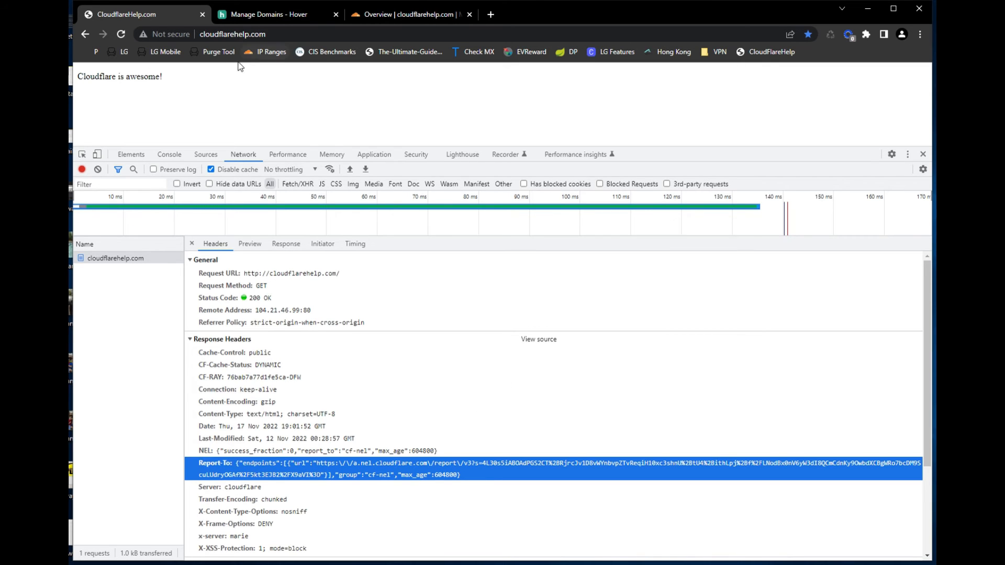
- Return to the Cloudflare dashboard, review the settings of the cloudflarehelp.com/* page rule, and go back to the Page Rules list
click(378, 14)
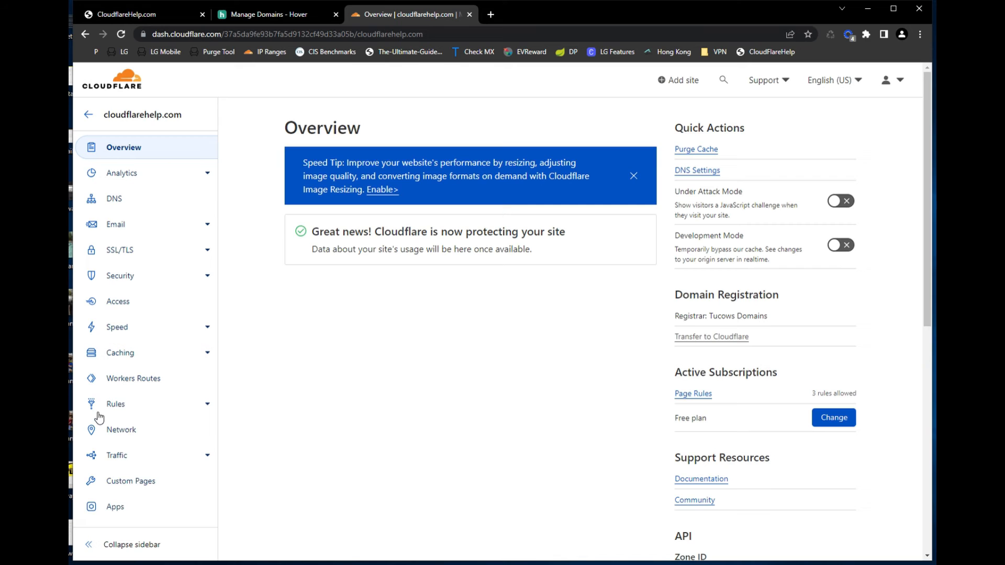
click(113, 404)
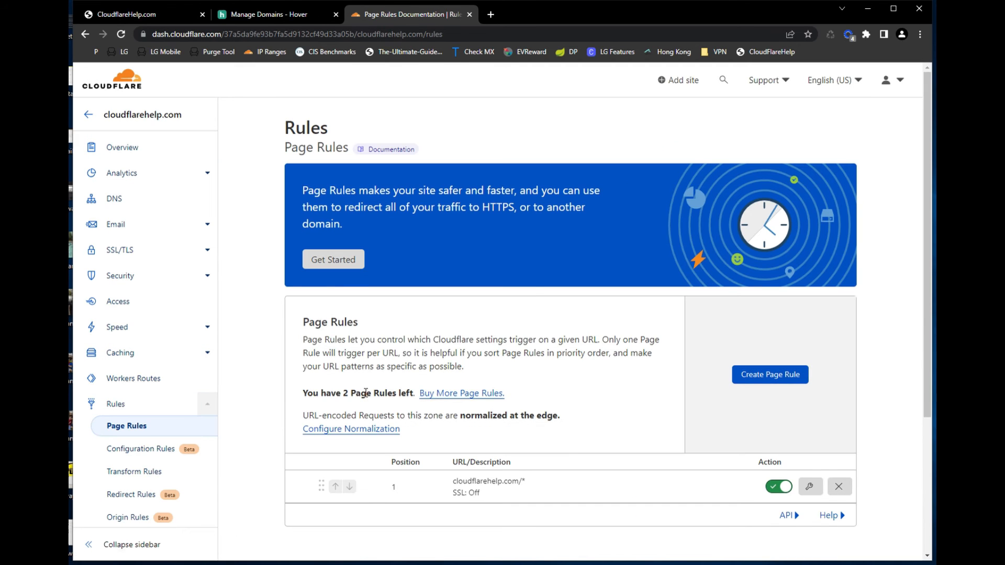
click(814, 492)
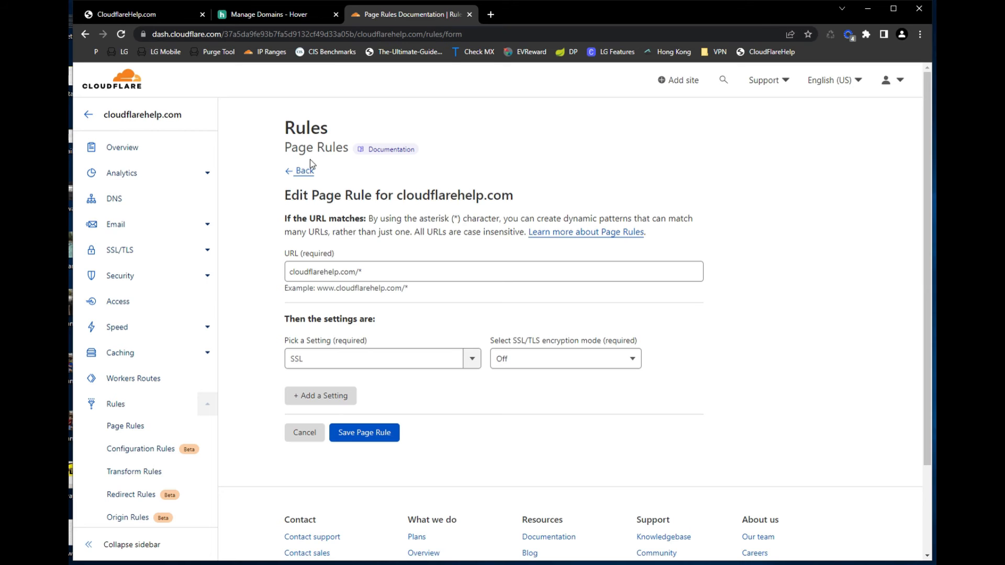
click(305, 176)
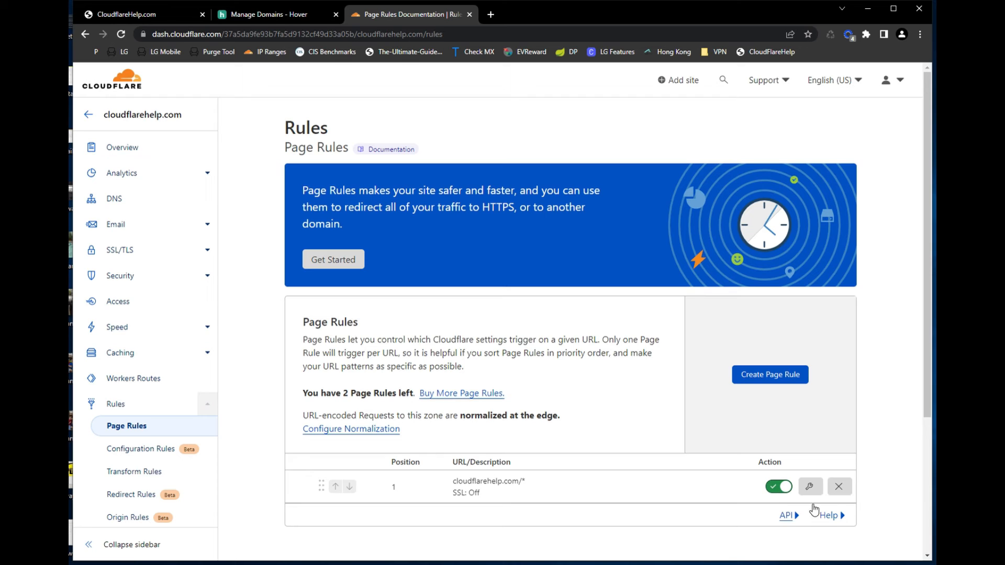
- Disable the cloudflarehelp.com/* page rule and reload the site's page to check its response
click(779, 487)
click(104, 14)
click(121, 34)
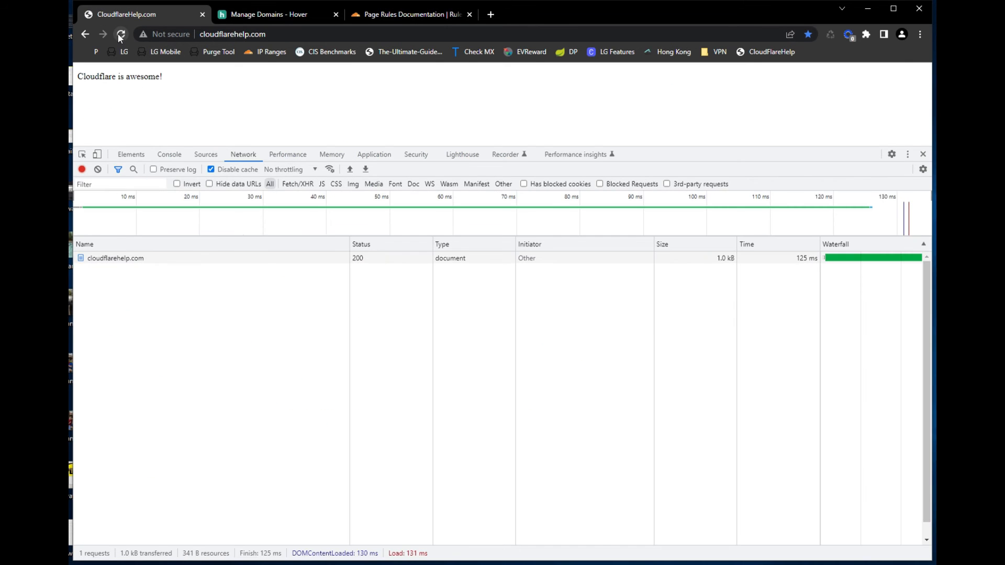
click(120, 35)
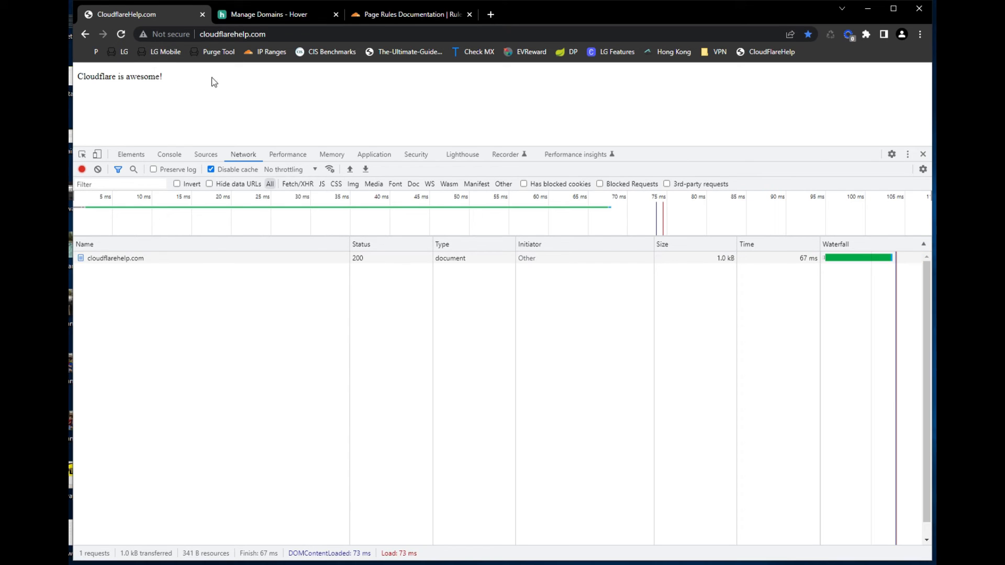
drag(211, 80, 121, 77)
- Set the SSL/TLS encryption mode of cloudflarehelp.com to Flexible in the Cloudflare dashboard, and return to the domain's overview
click(387, 15)
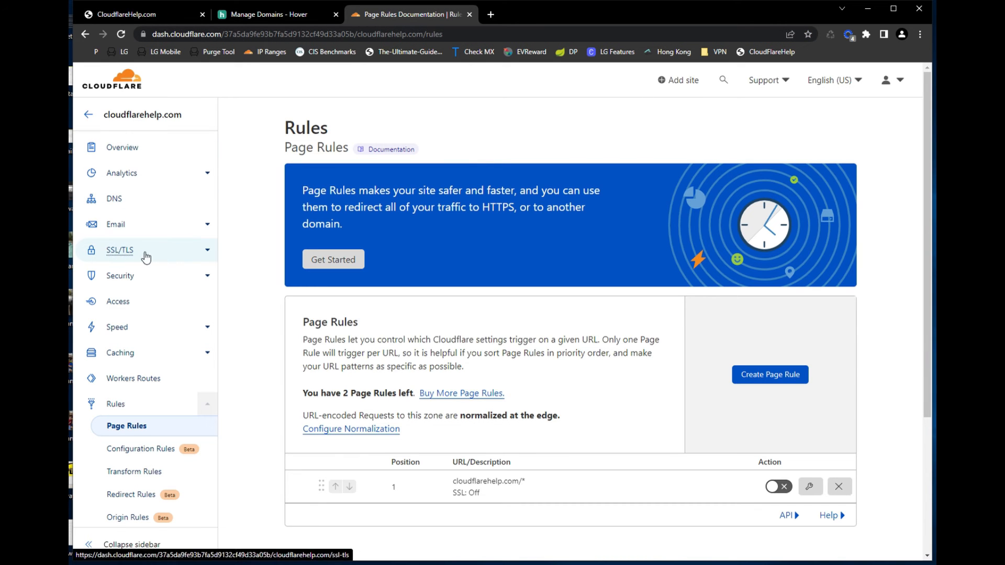
click(120, 250)
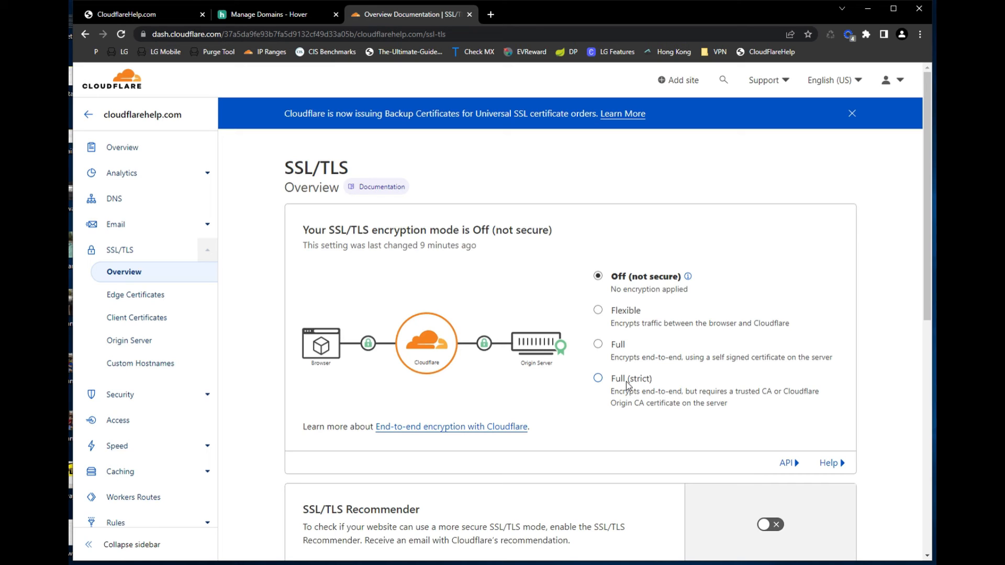
click(632, 311)
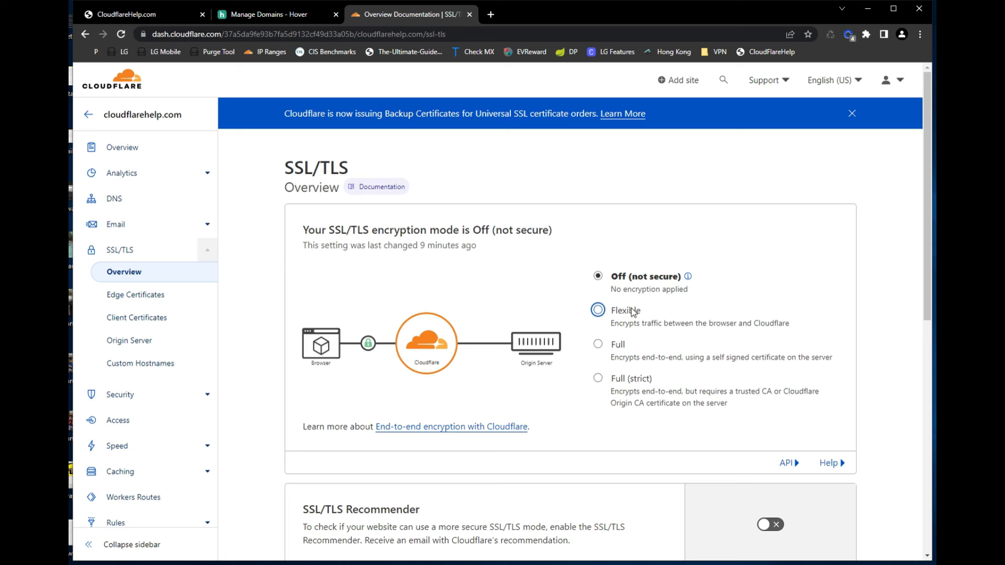
click(598, 312)
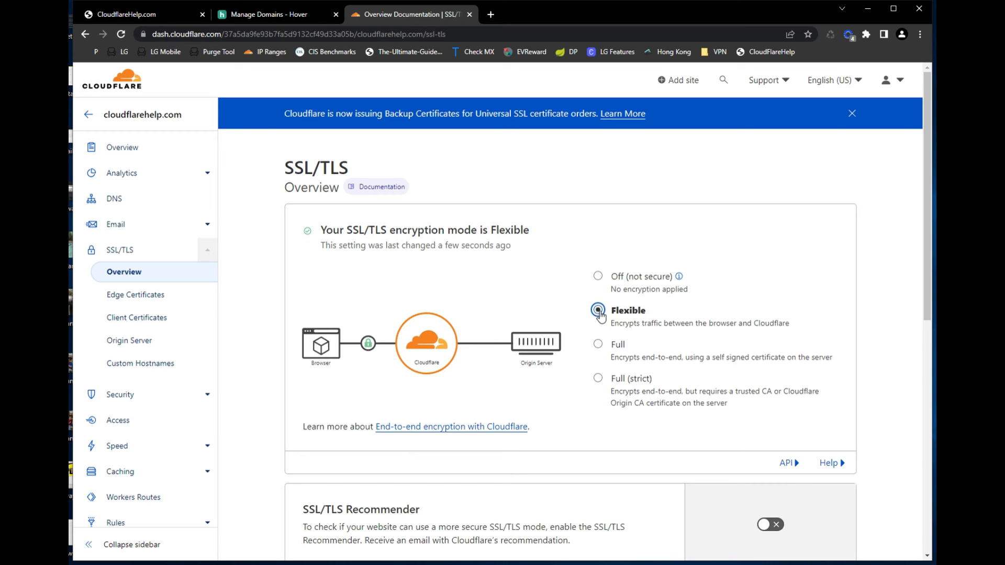
click(128, 157)
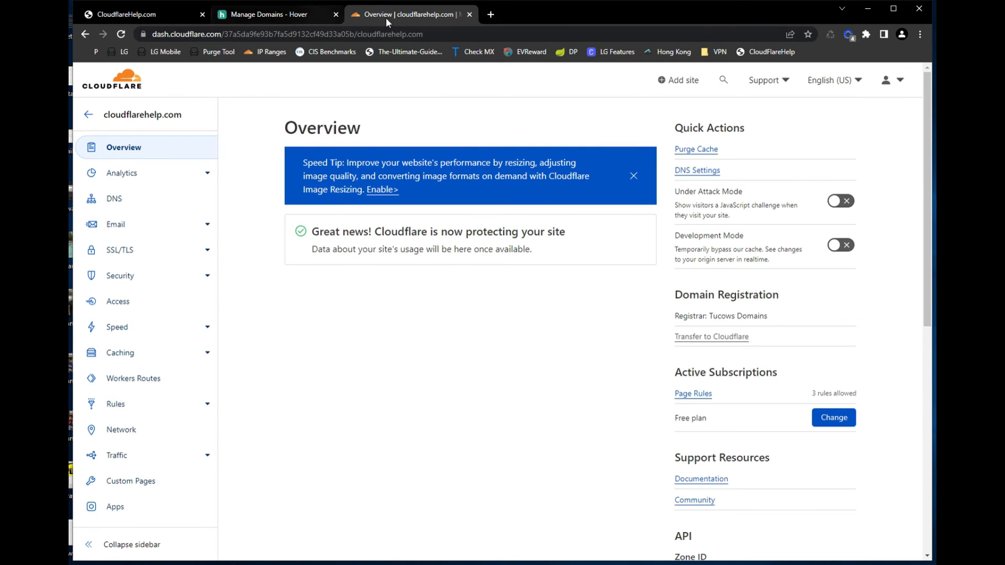
- Check the cloudflarehelp.com page with several normal reloads and a hard reload
click(140, 17)
click(121, 34)
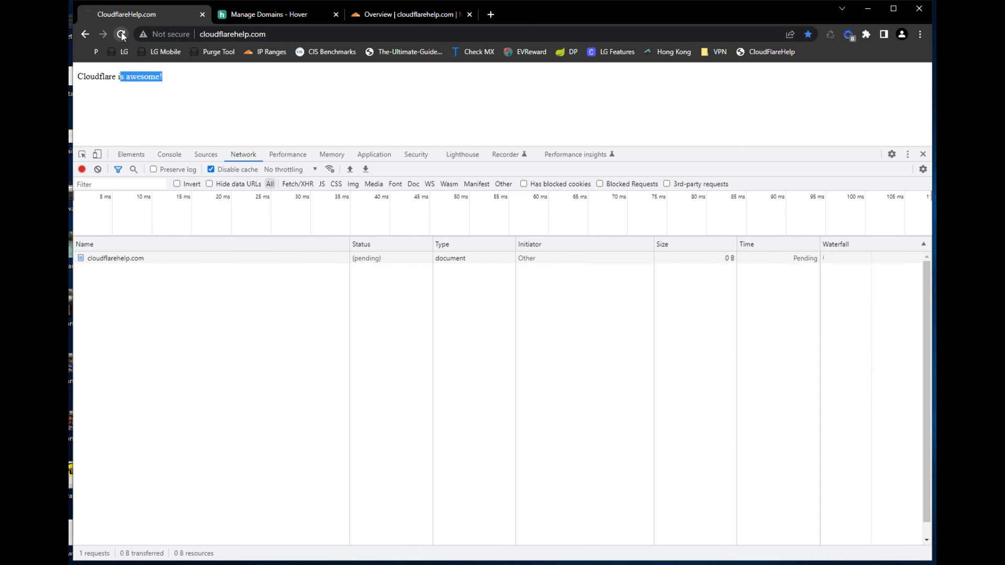
click(122, 35)
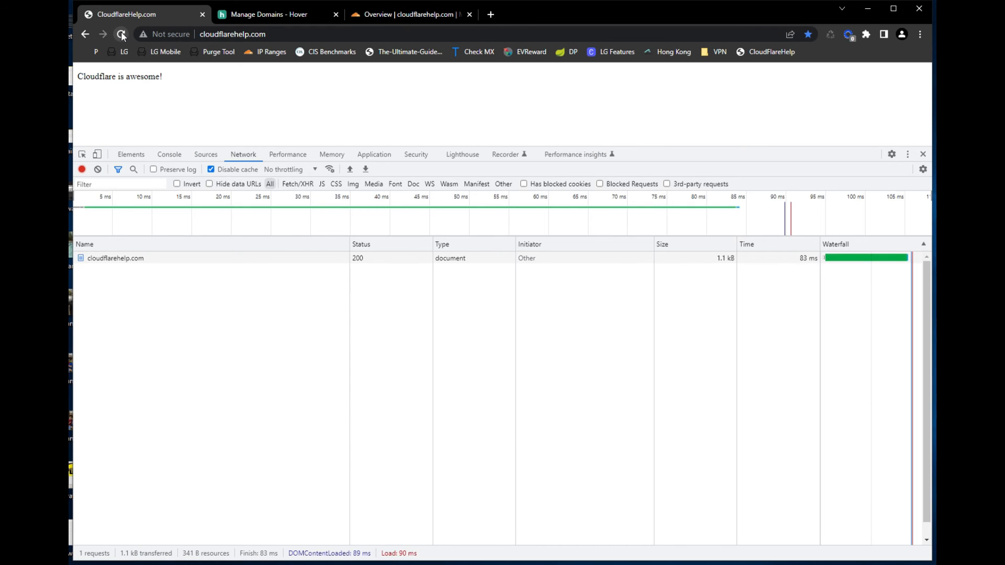
click(122, 35)
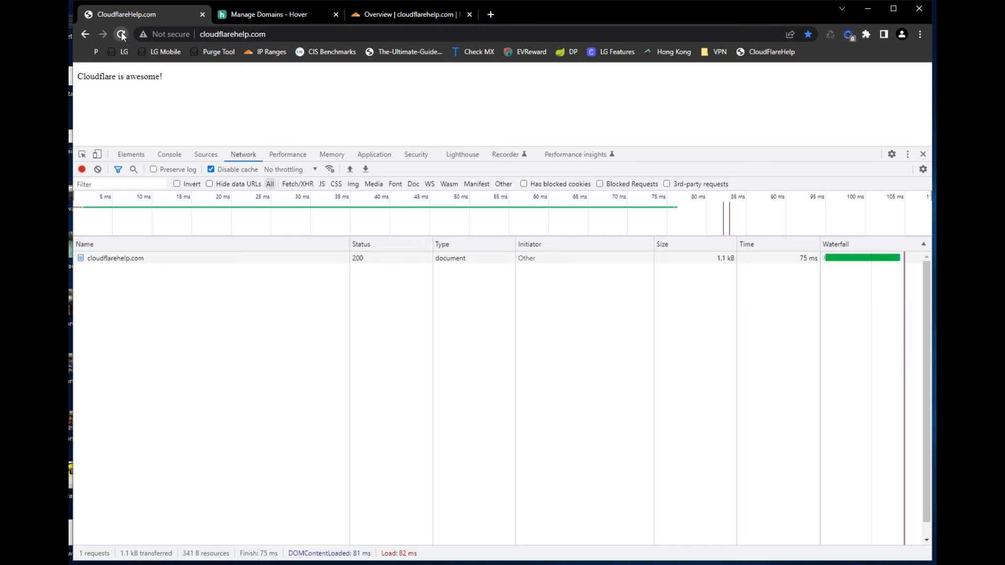
right_click(122, 35)
click(140, 64)
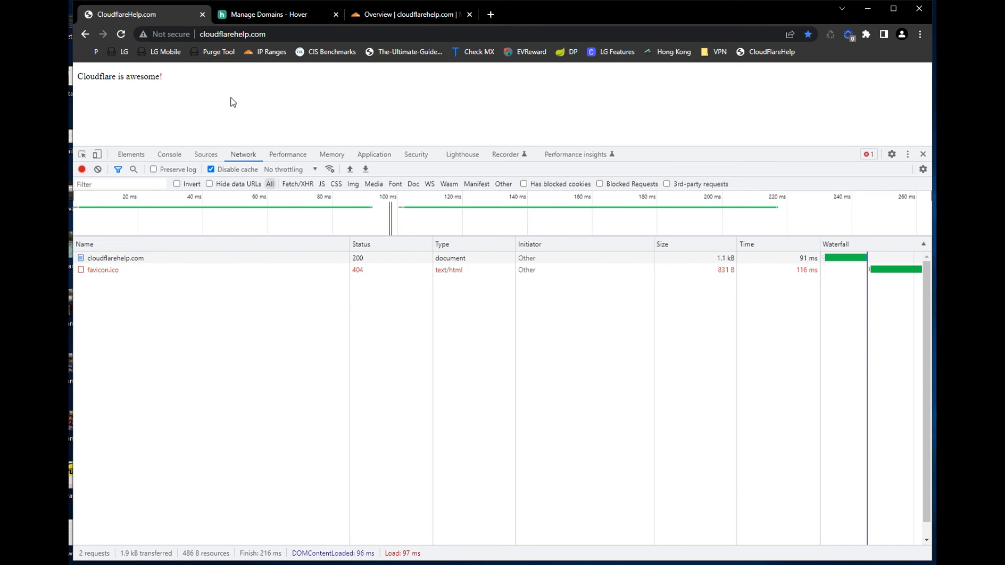
- Open the domain's caching configuration in the Cloudflare dashboard, review the Custom Purge options, and cancel the dialog
click(390, 17)
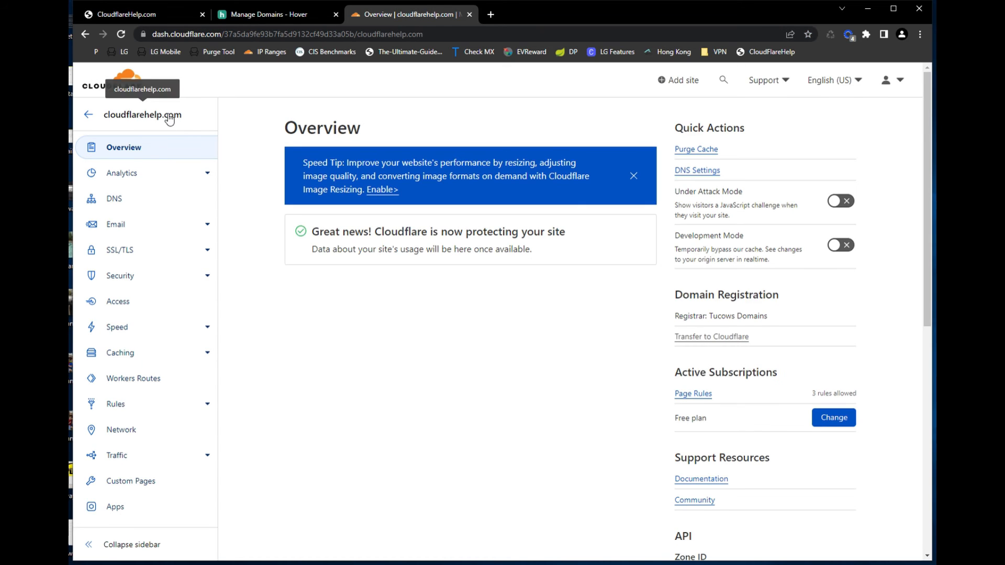
click(710, 152)
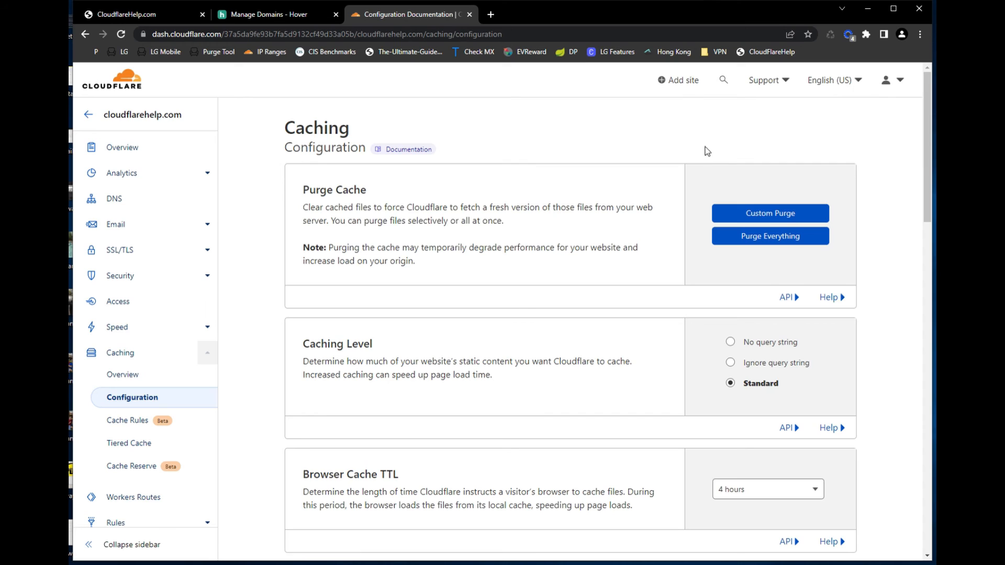
click(784, 216)
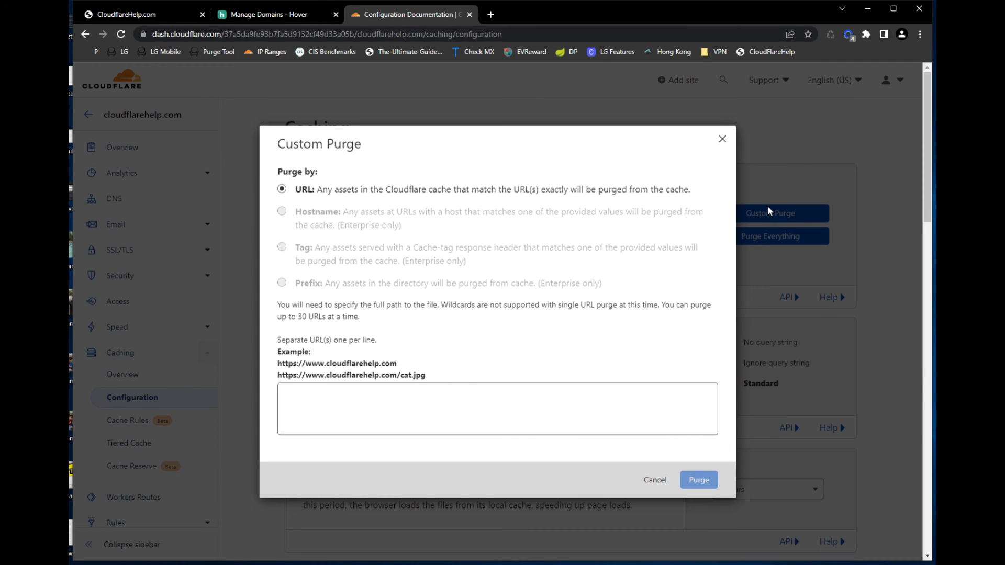
click(360, 403)
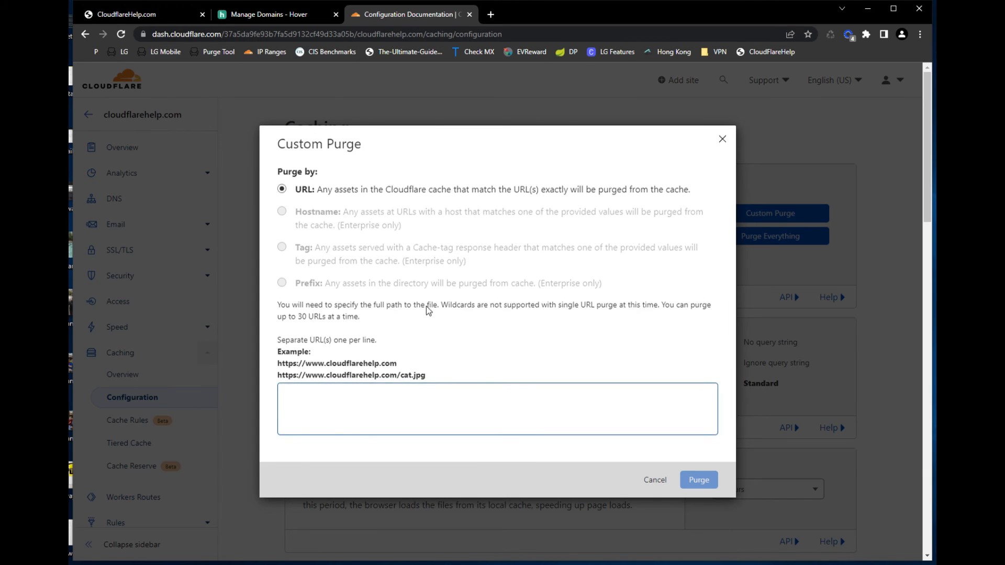
click(476, 274)
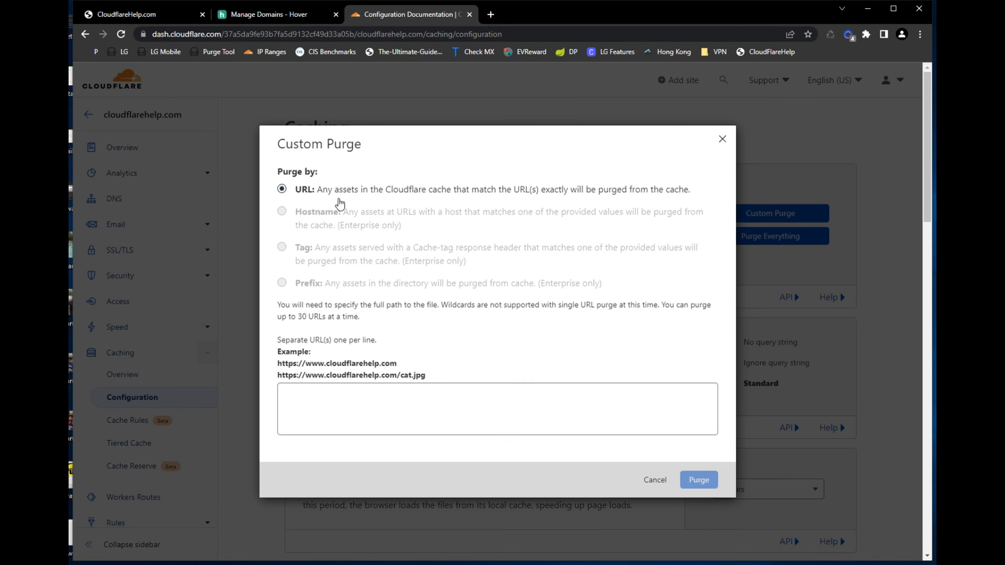
click(380, 416)
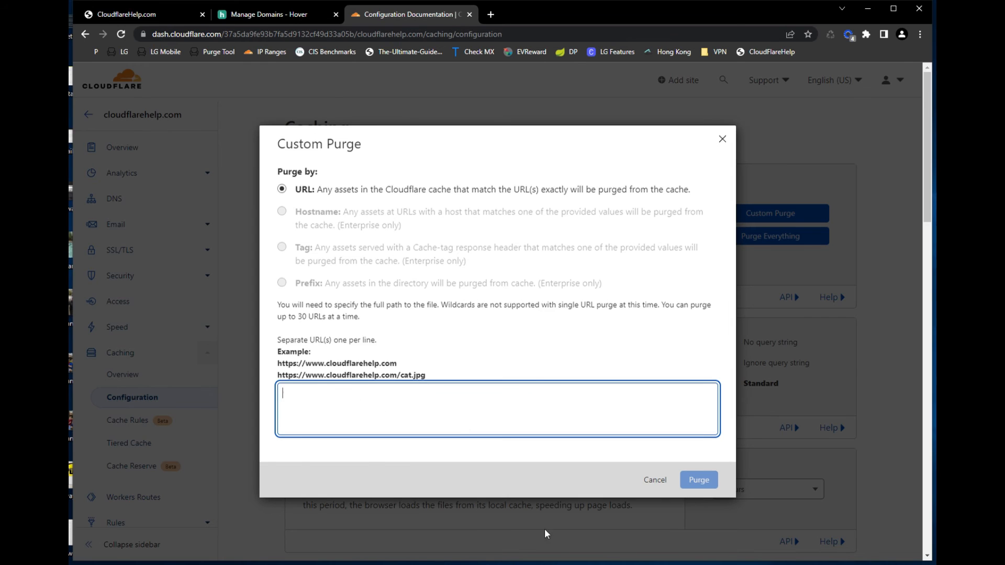
click(659, 487)
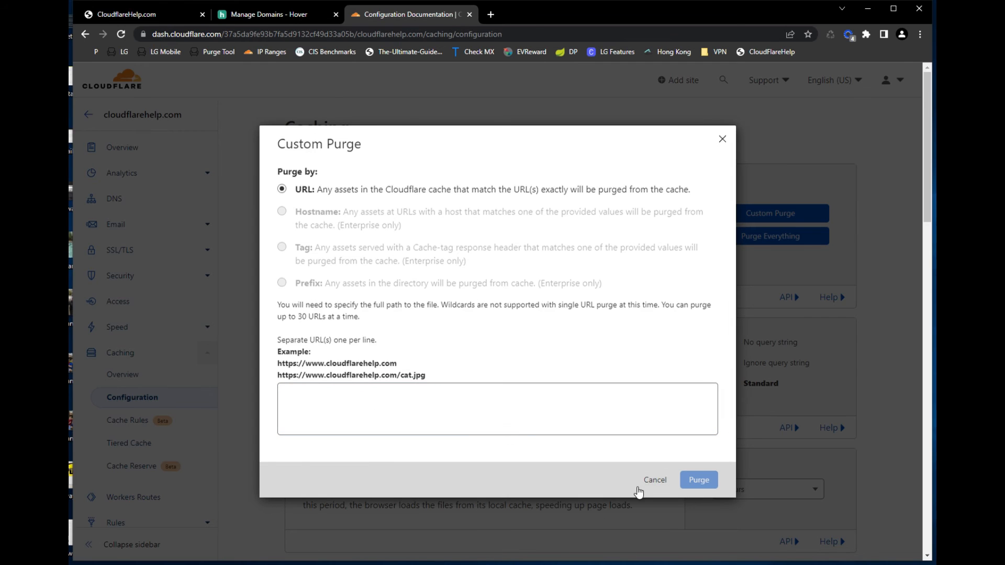
click(651, 486)
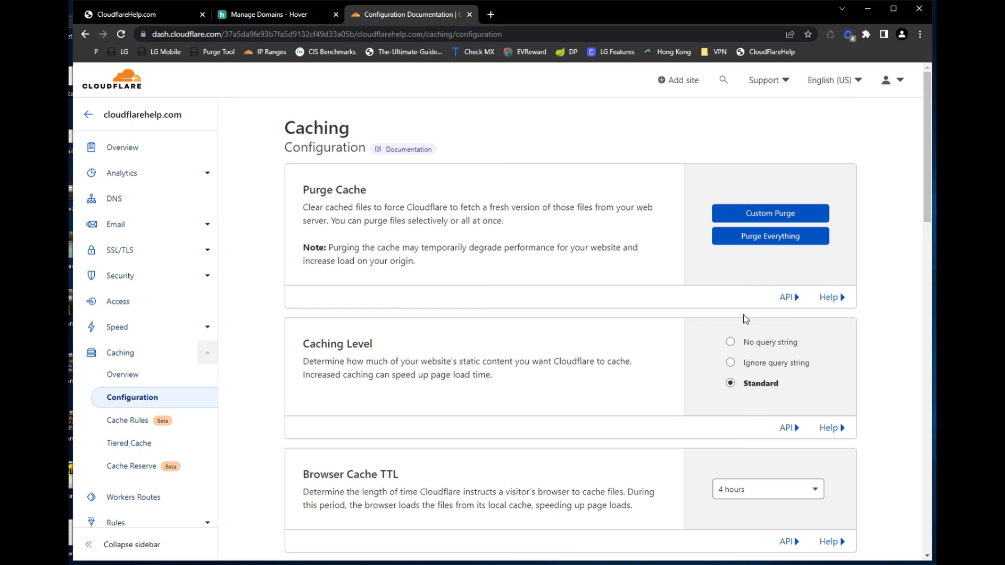
- Purge everything from the Cloudflare cache of cloudflarehelp.com and reload the site's page
click(759, 242)
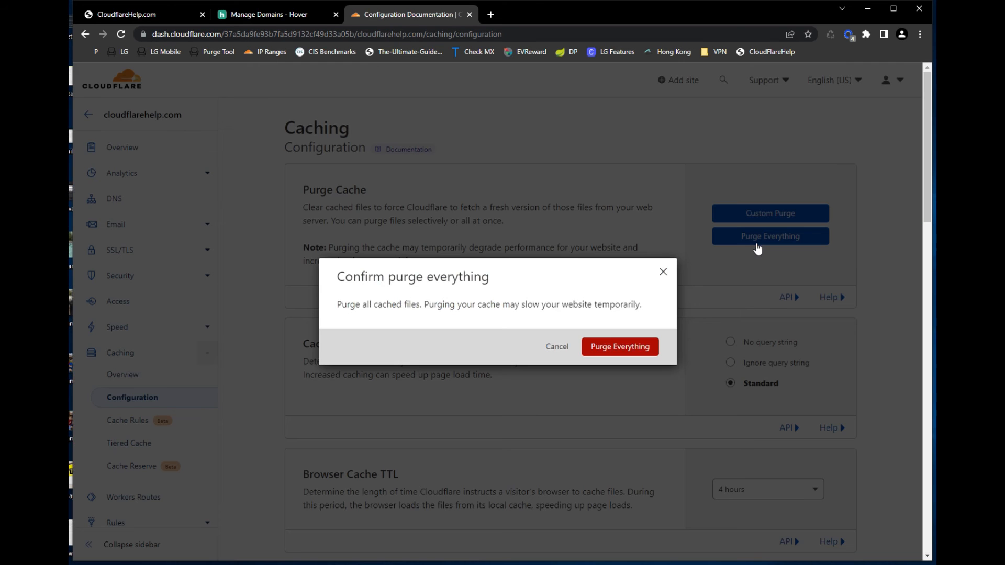
click(627, 347)
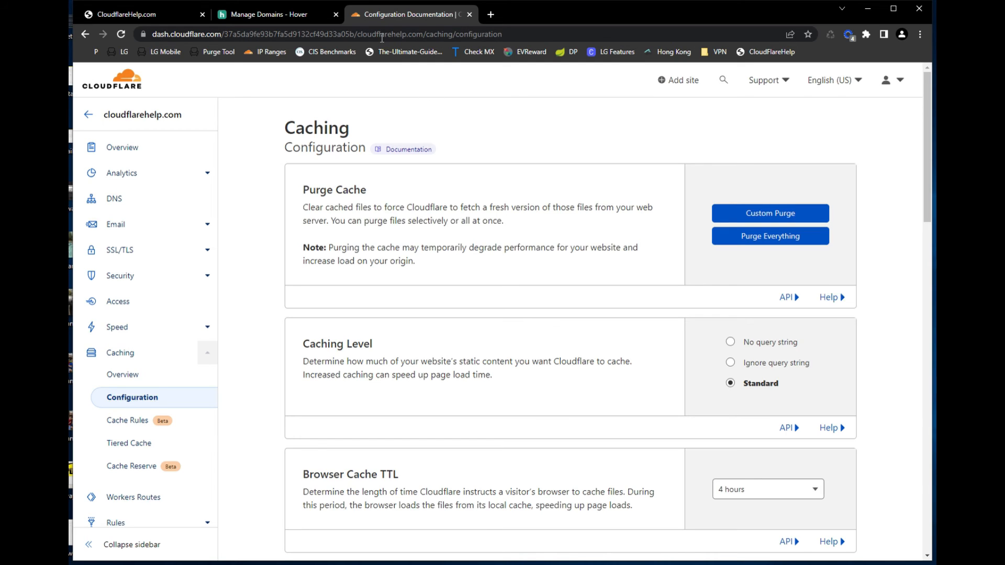
click(157, 17)
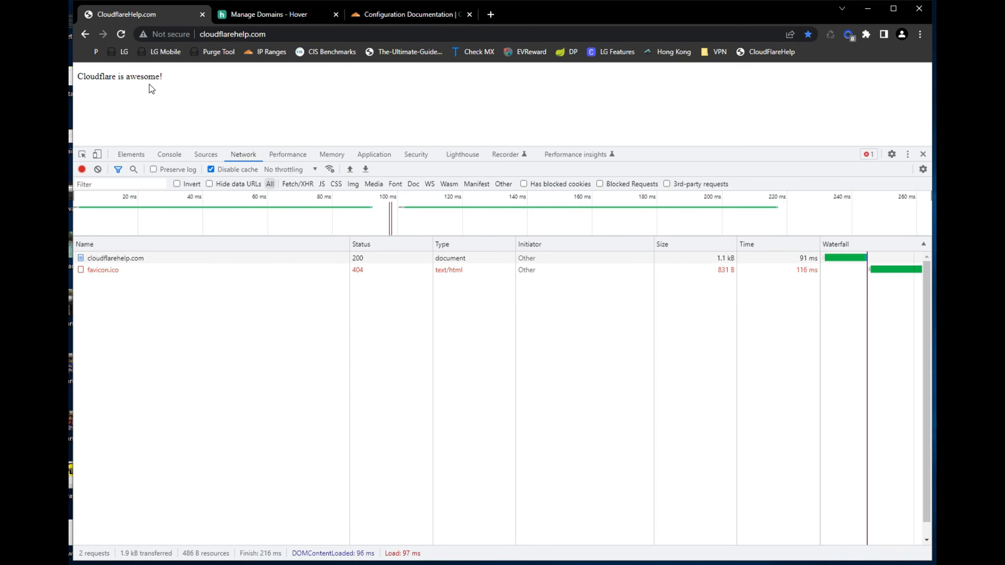
click(124, 39)
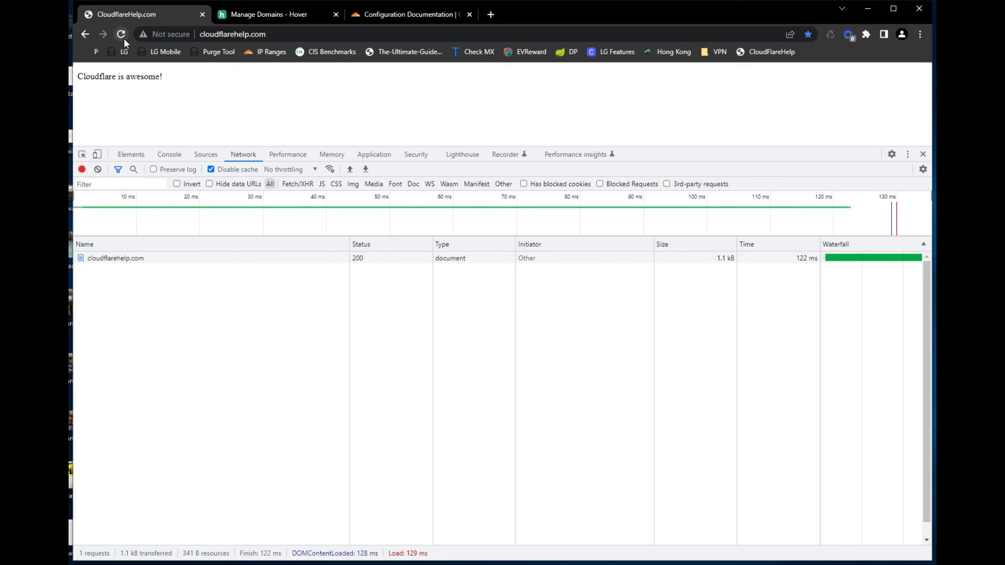
- Inspect the response headers of the cloudflarehelp.com request and perform a hard reload of the page
click(164, 260)
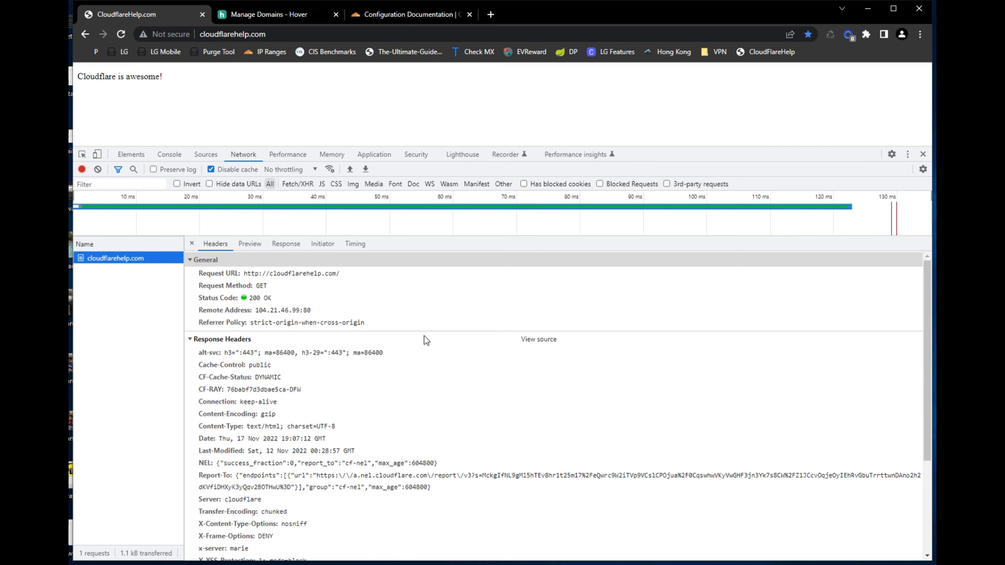
right_click(117, 35)
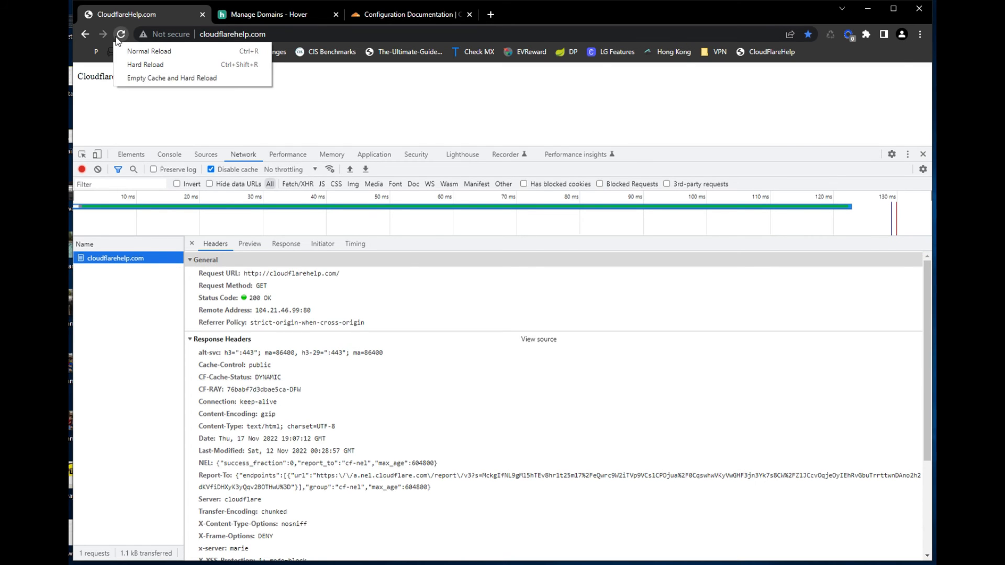
click(144, 66)
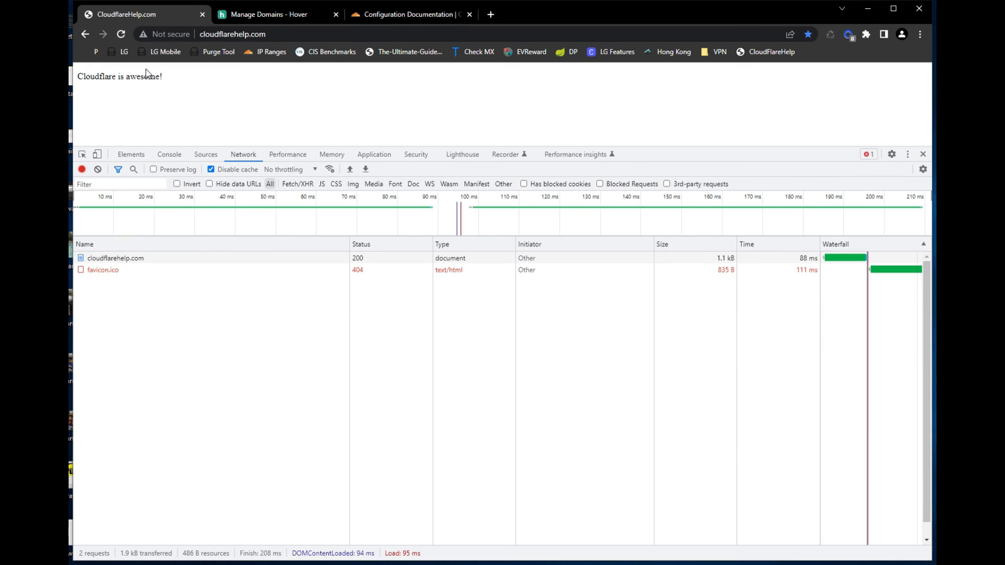
click(491, 14)
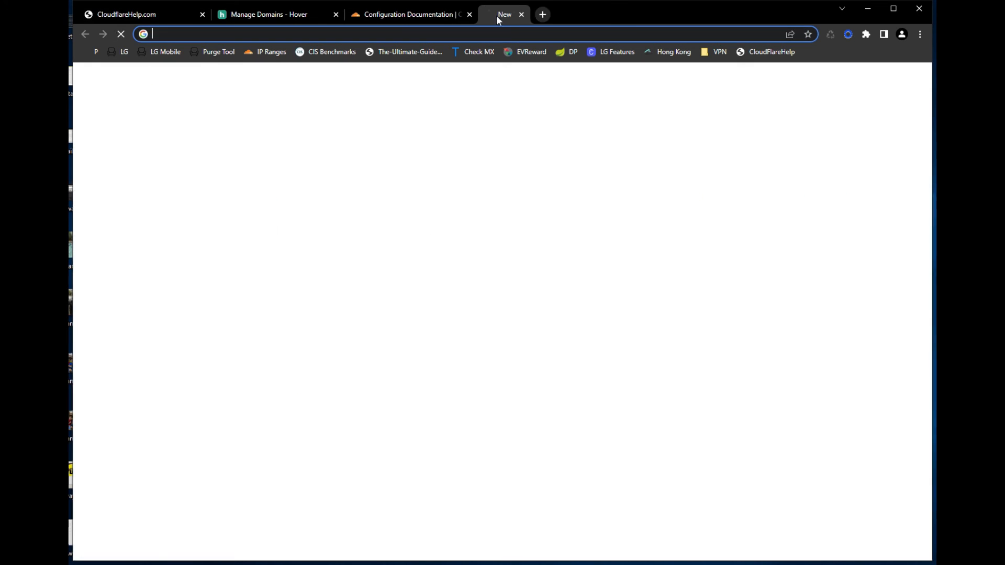
text(clo)
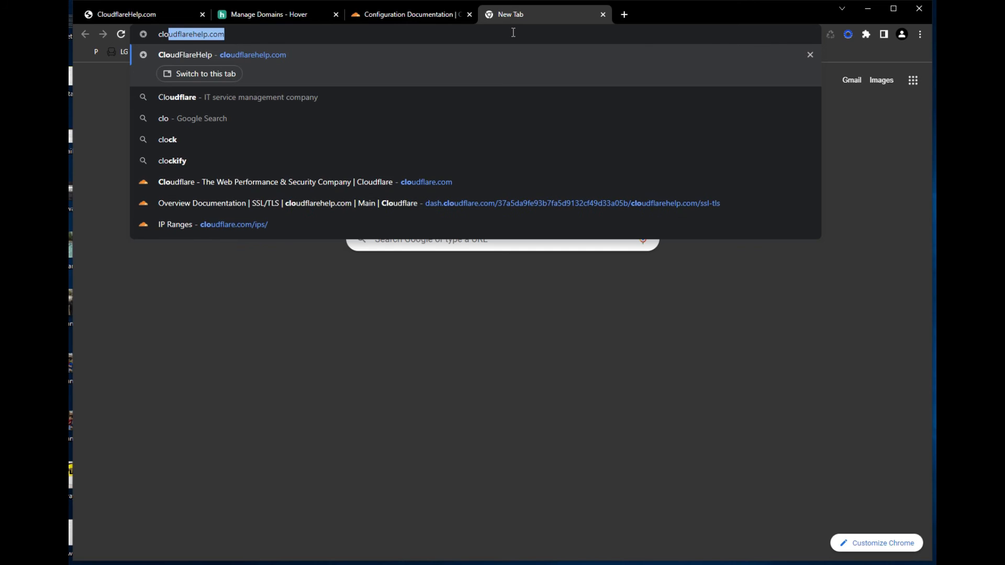
key(Return)
click(514, 33)
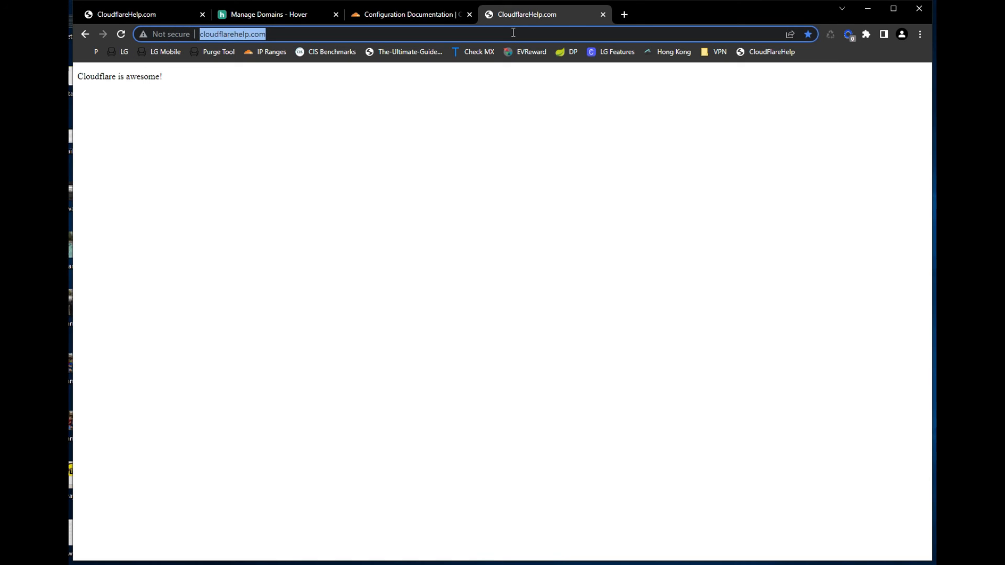
key(Home)
text(https:/)
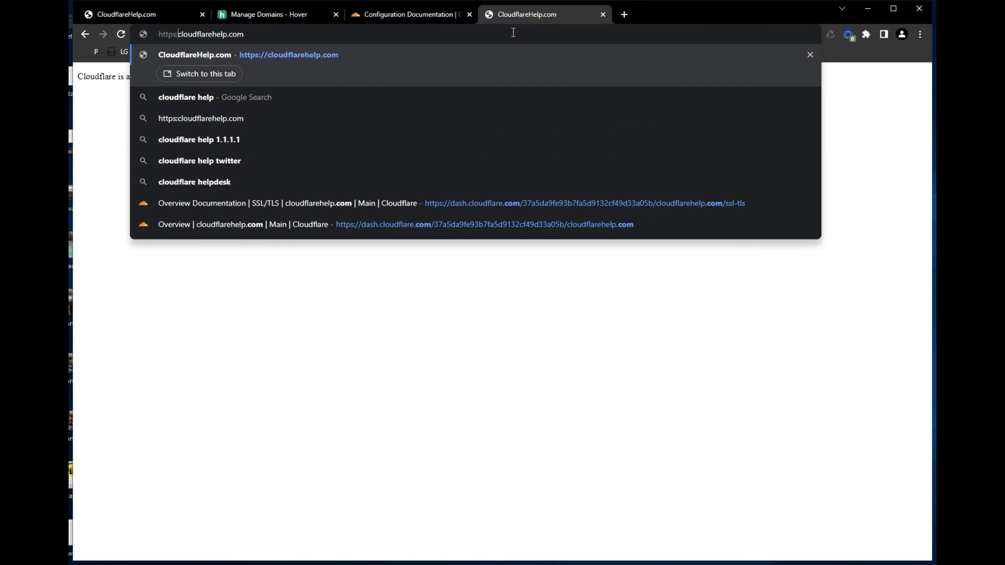
text(/)
key(Return)
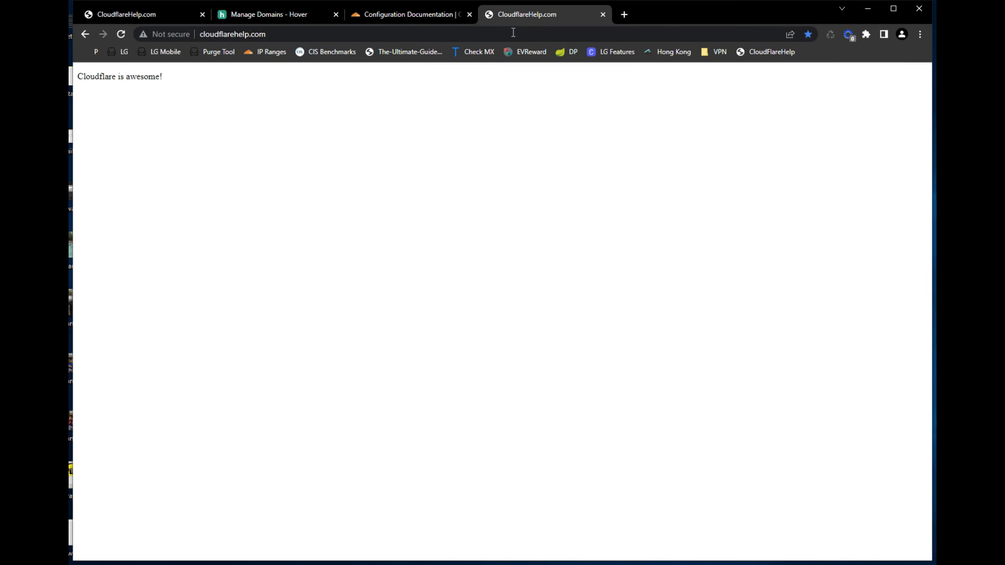
click(316, 34)
click(260, 35)
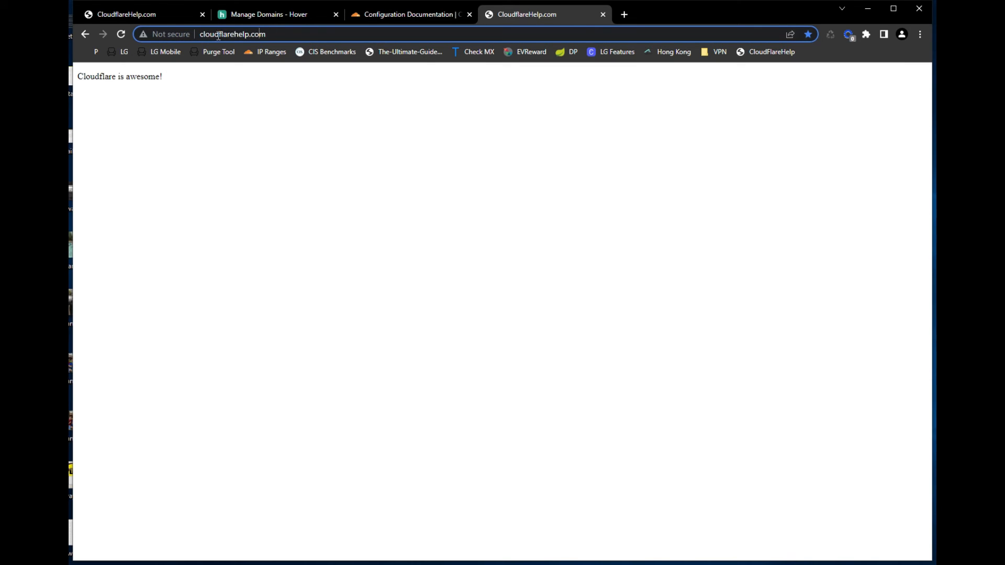
key(Home)
text(https)
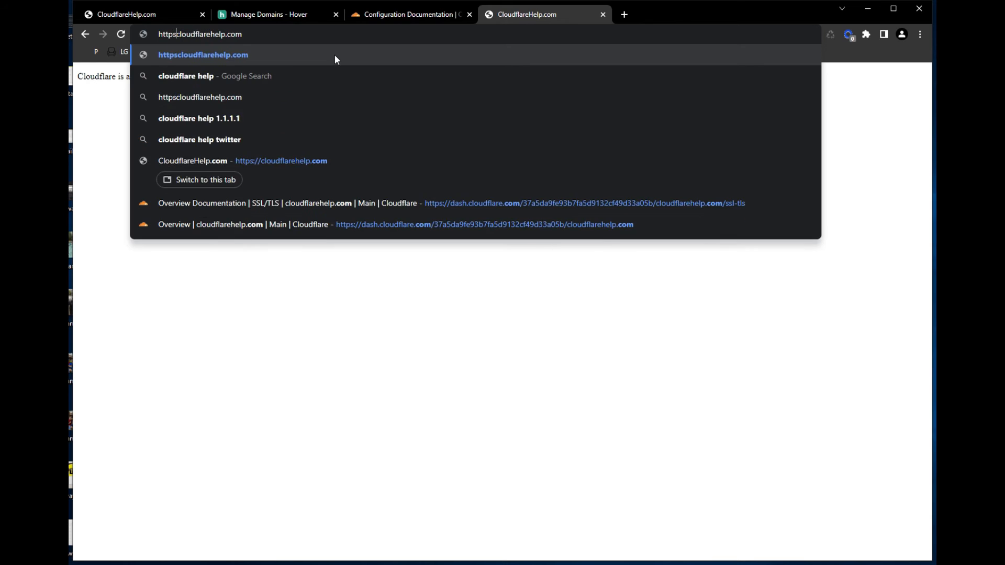
text(://)
key(Return)
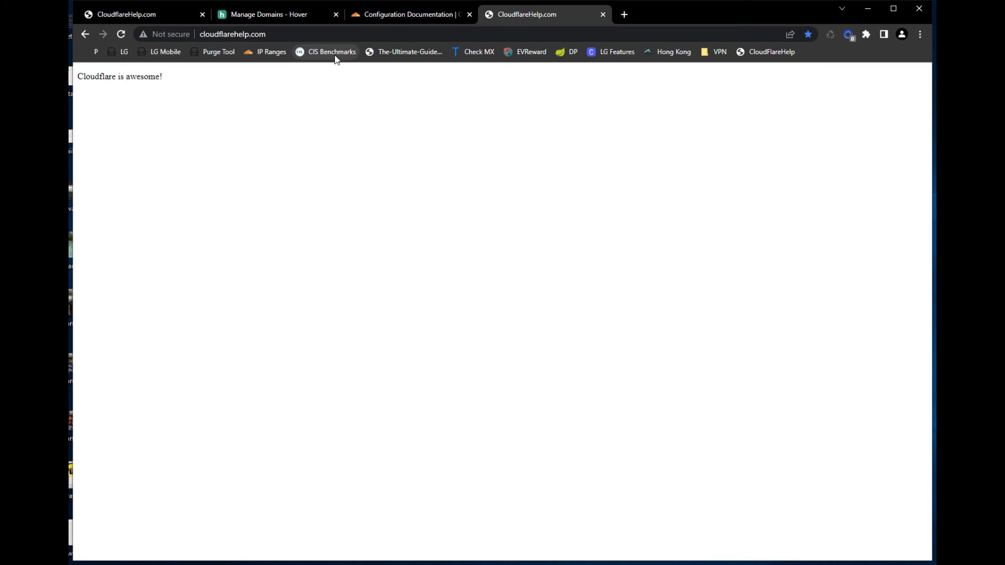
click(603, 15)
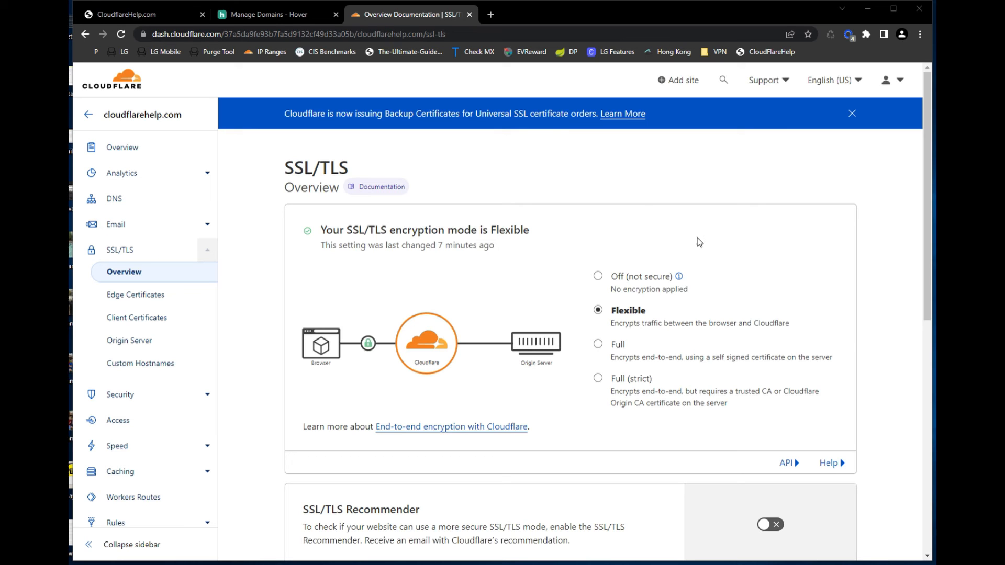
- Reload the cloudflarehelp.com page and view the browser's connection security information for the site
click(157, 14)
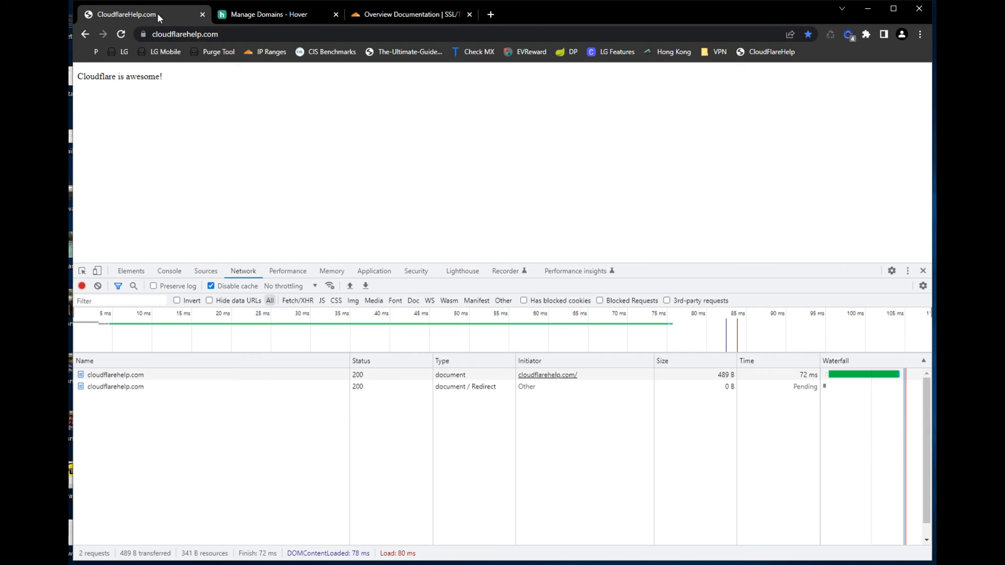
click(119, 37)
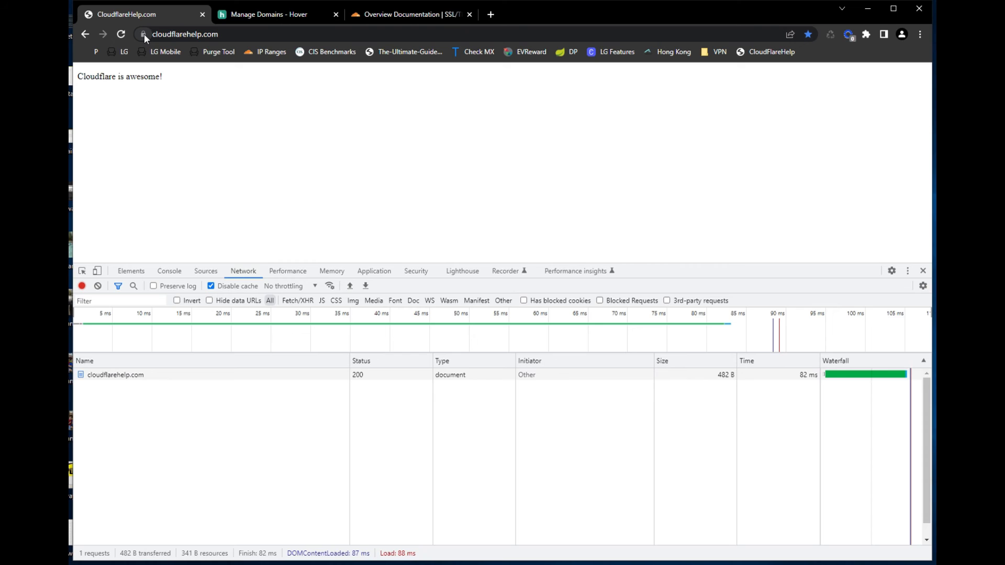
click(144, 35)
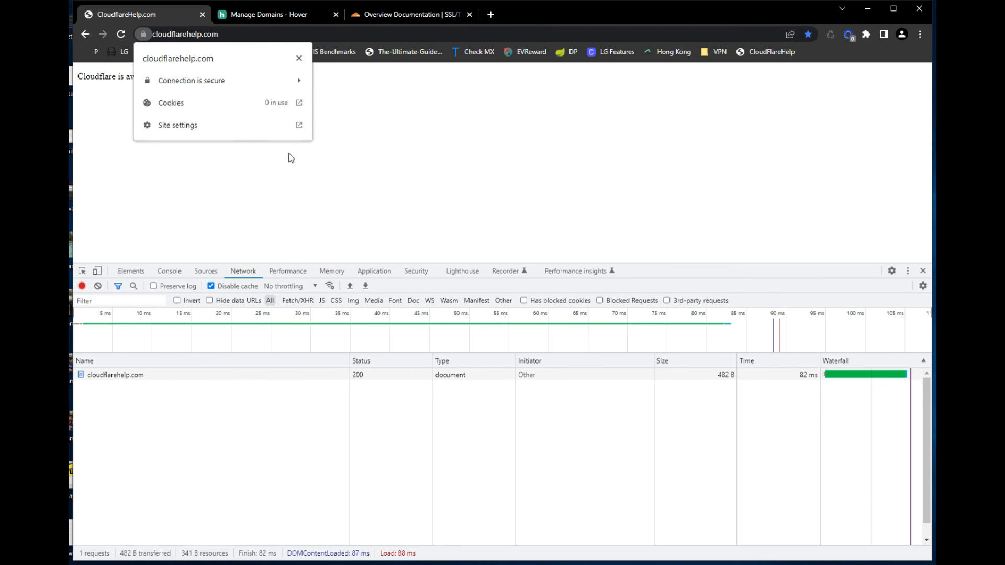
click(456, 140)
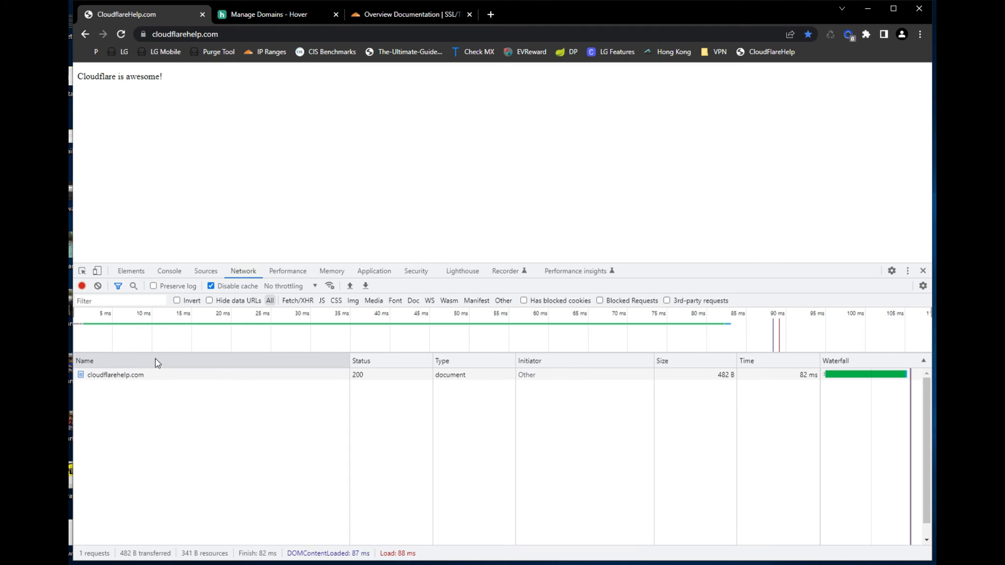
- Examine the cloudflarehelp.com request's headers in the developer tools, checking the request URL and the server response header
click(141, 375)
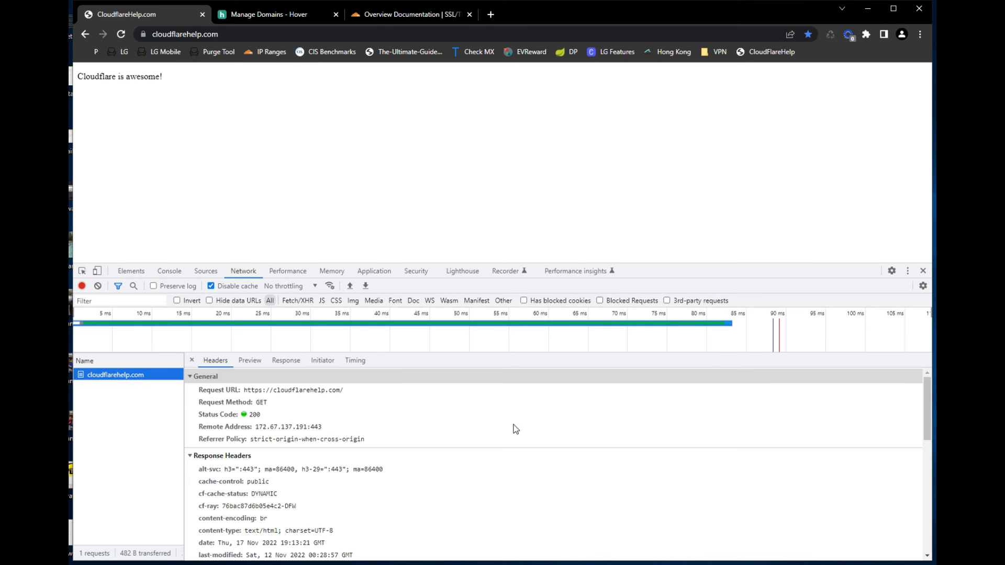
click(243, 391)
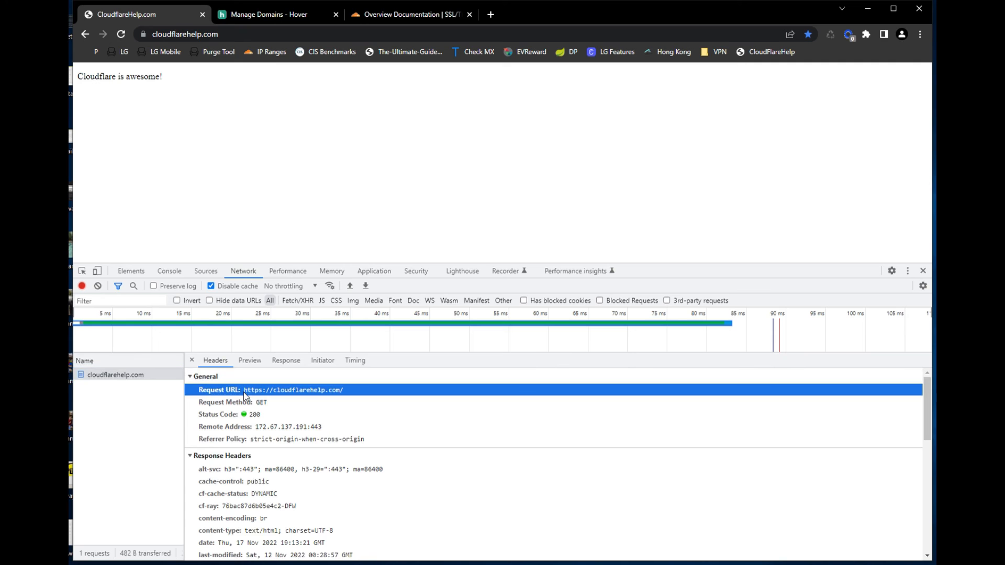
scroll(450, 417, down, 1)
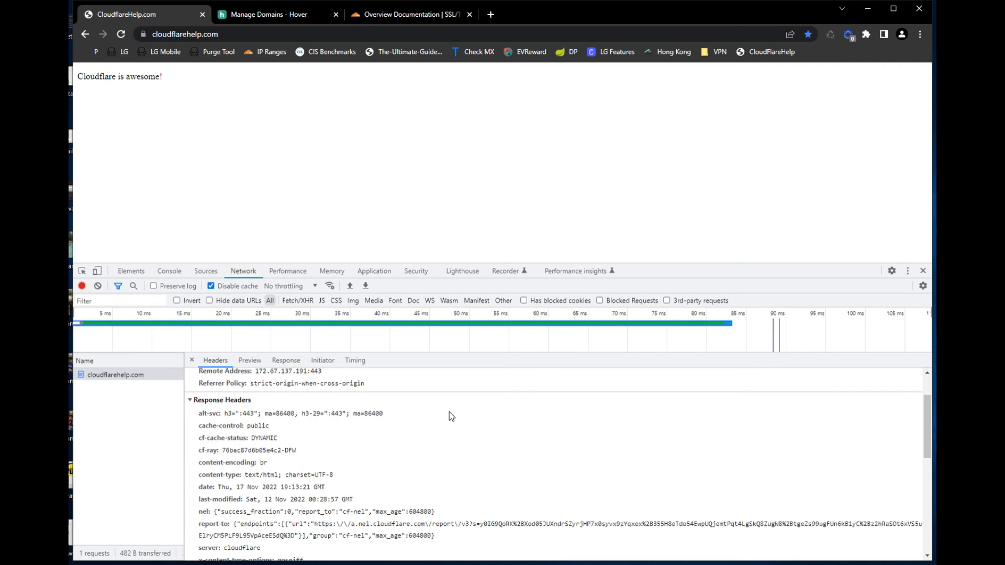
scroll(522, 476, down, 1)
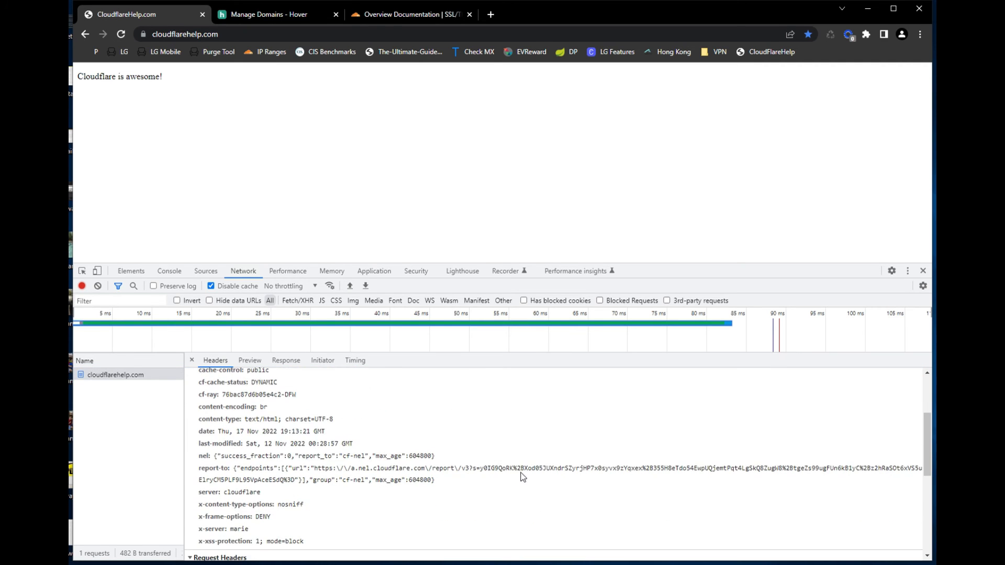
click(342, 495)
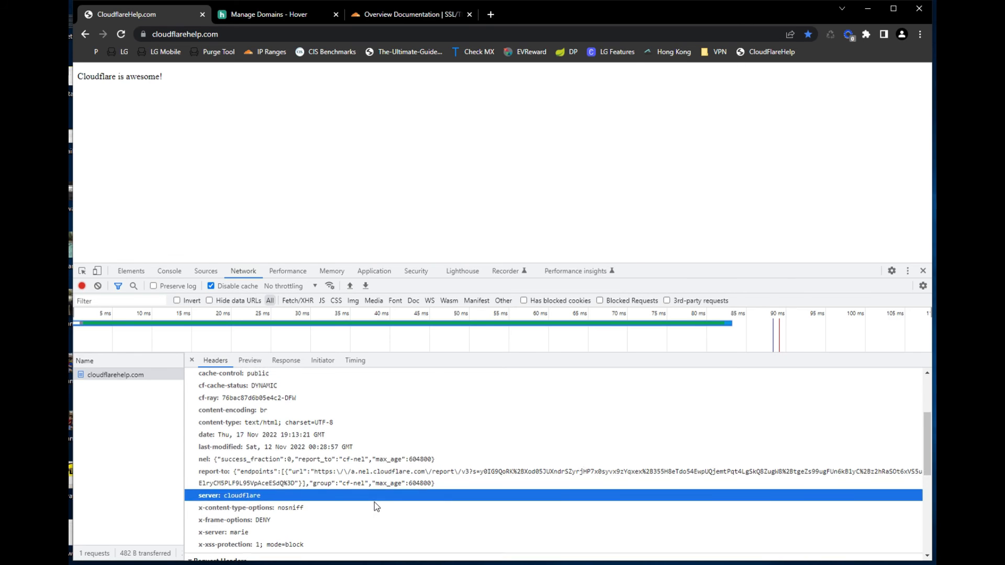
scroll(375, 502, up, 1)
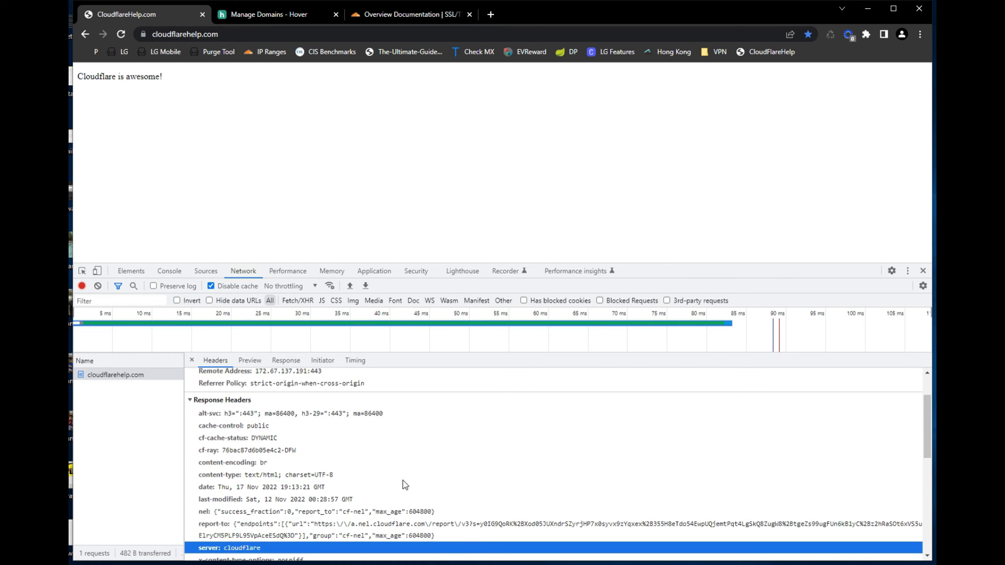
scroll(413, 472, up, 1)
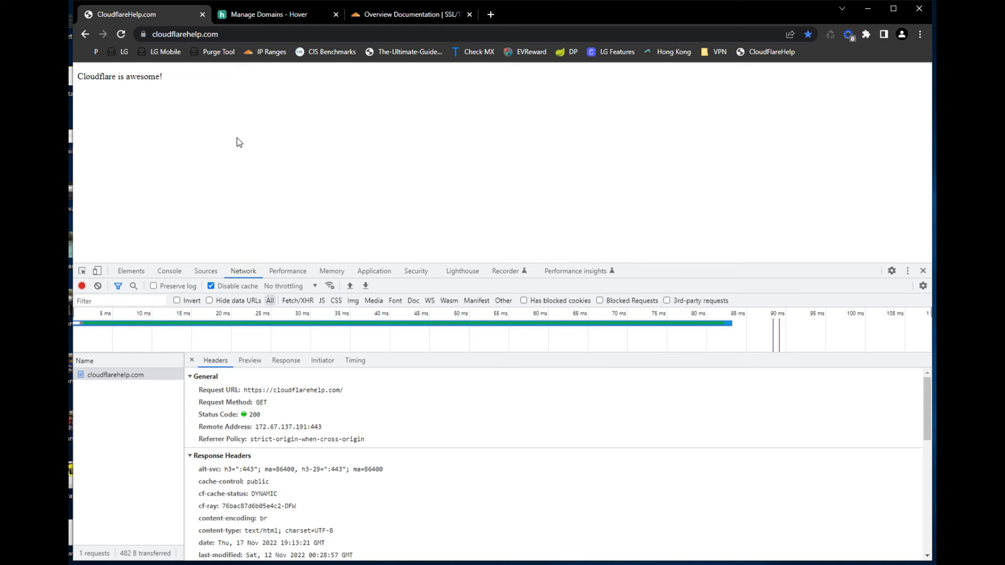
- Turn on Always Use HTTPS in the Edge Certificates settings of cloudflarehelp.com in the Cloudflare dashboard
click(379, 14)
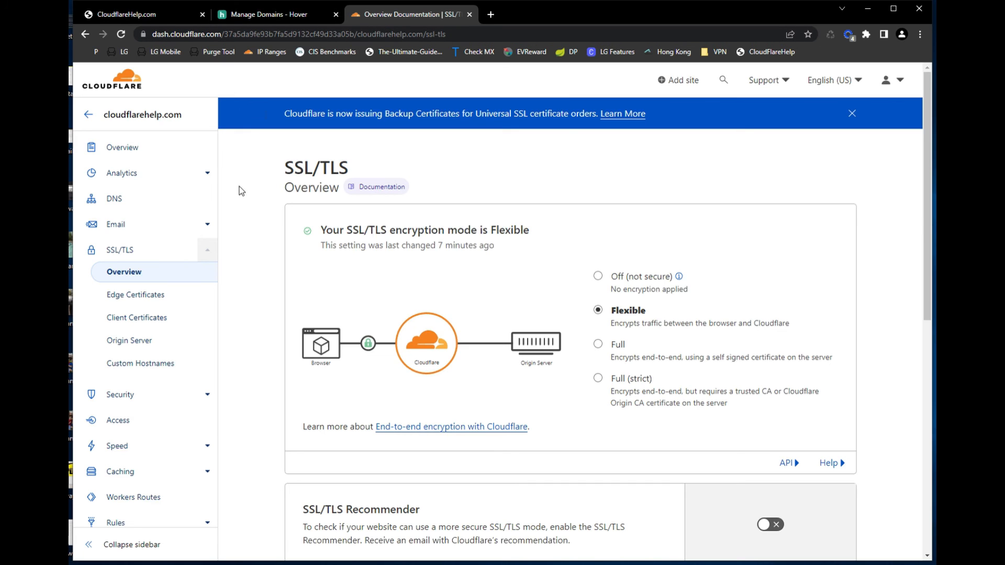
click(159, 297)
scroll(236, 301, down, 1)
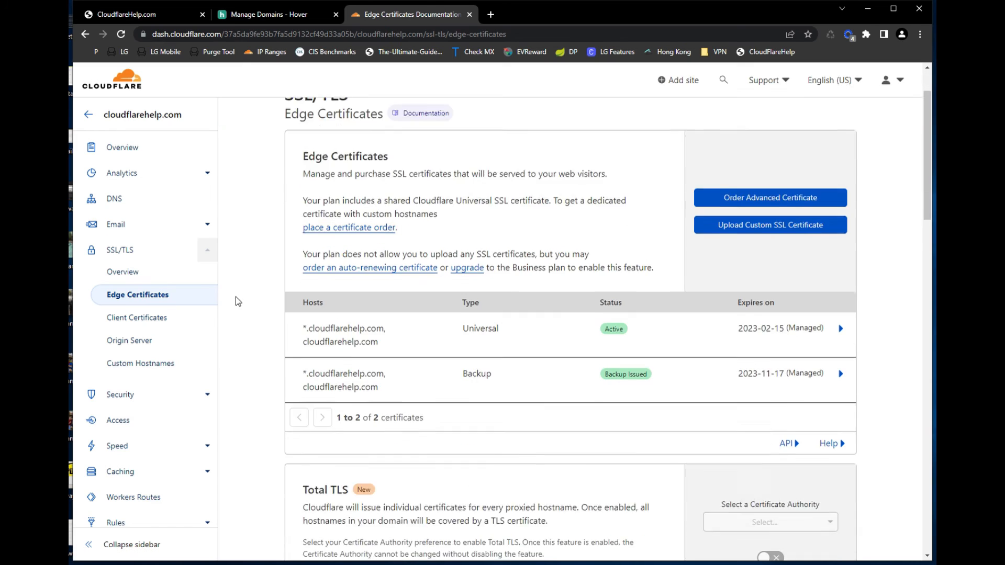
scroll(236, 301, down, 5)
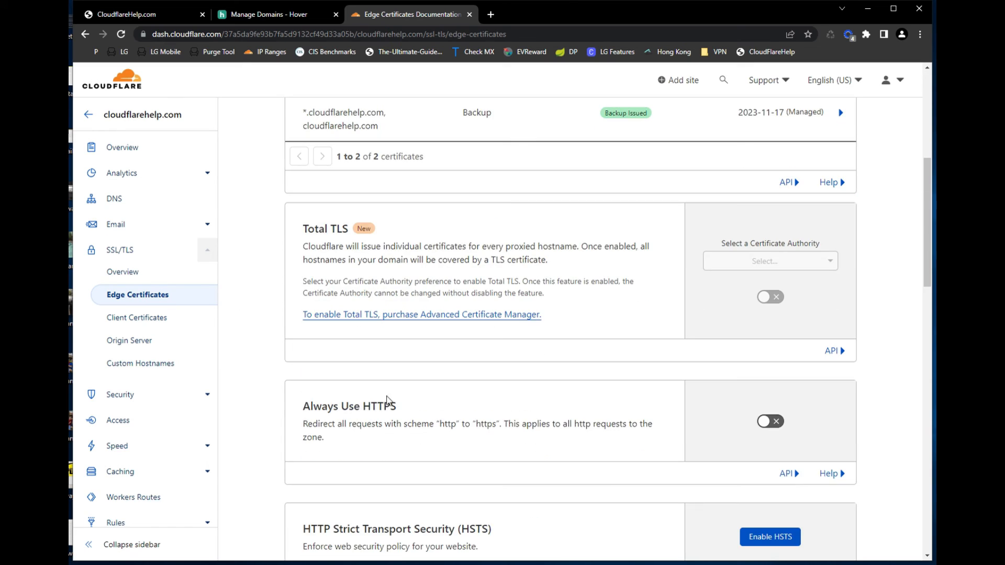
click(772, 423)
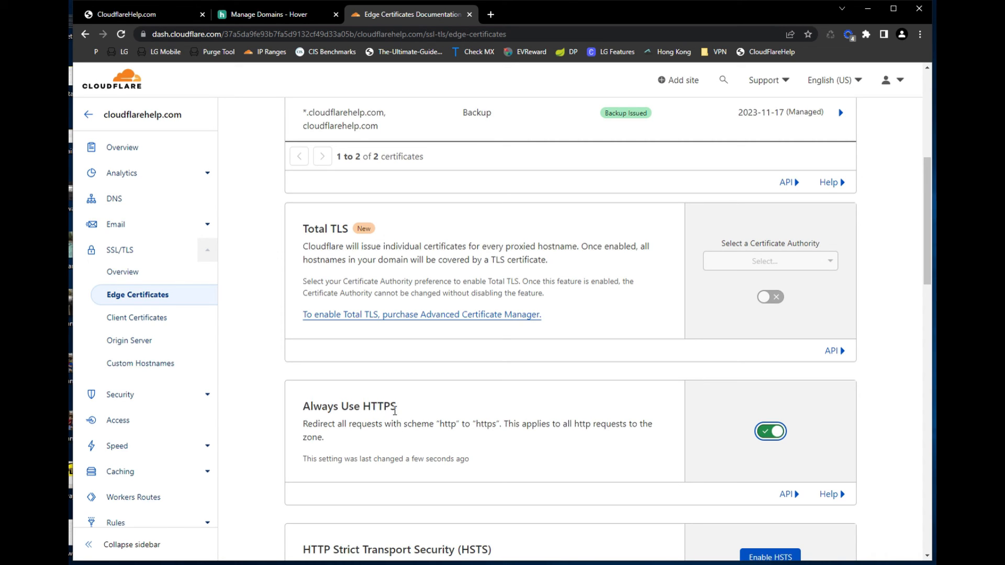
- Turn on Automatic HTTPS Rewrites in the Edge Certificates settings
scroll(516, 413, down, 4)
scroll(544, 404, down, 3)
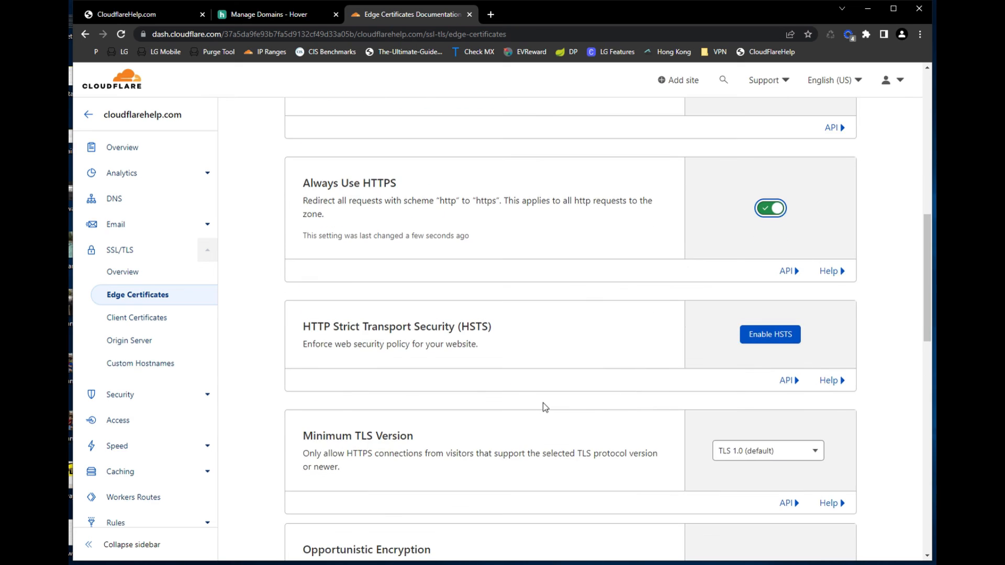
scroll(544, 406, down, 4)
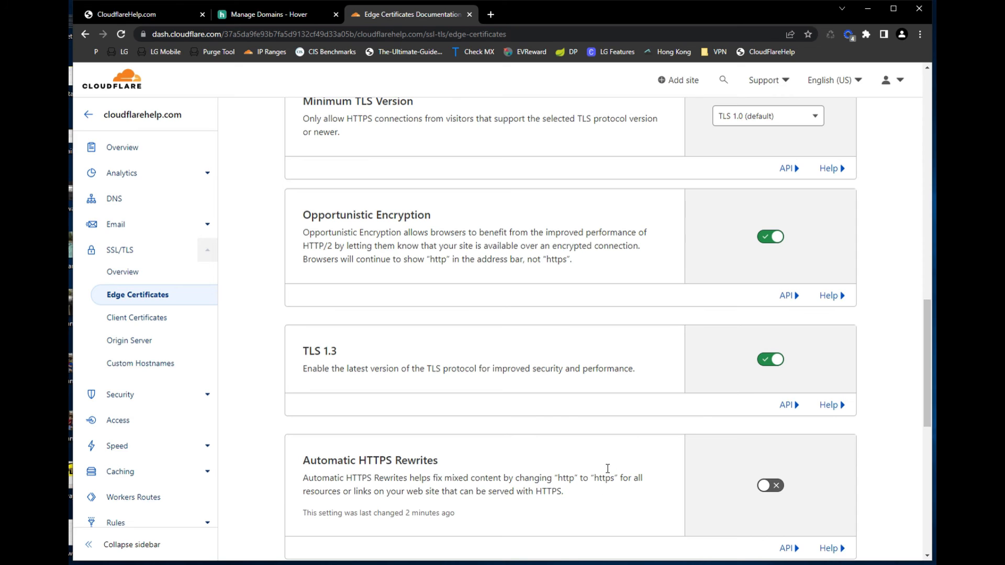
click(766, 486)
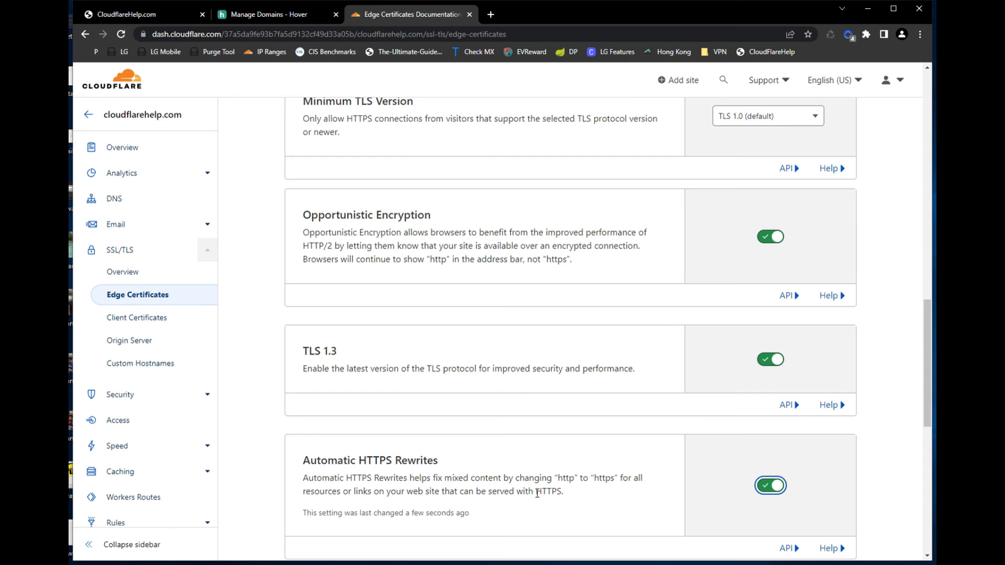
- Set the Minimum TLS Version for cloudflarehelp.com to TLS 1.2
scroll(551, 501, up, 4)
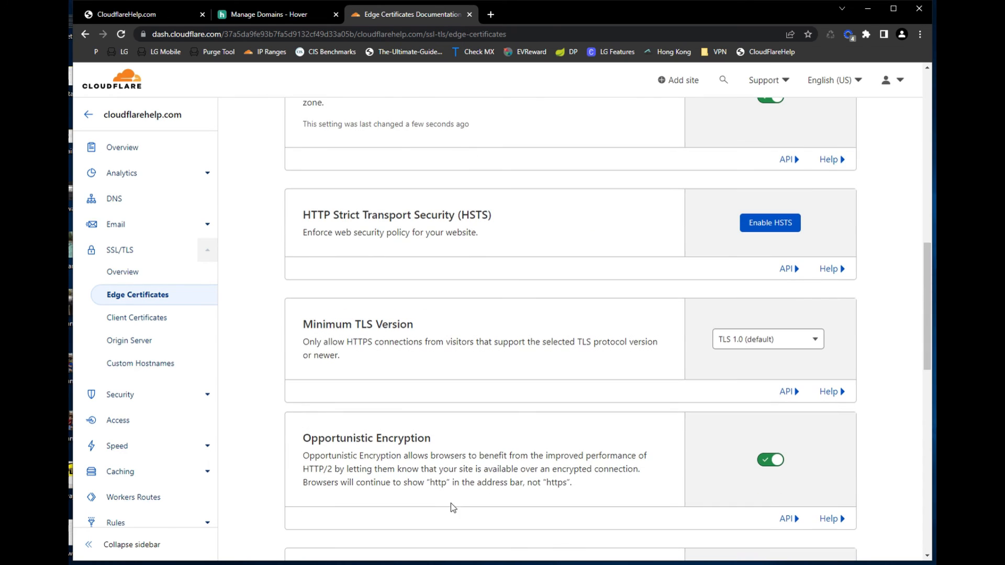
click(782, 341)
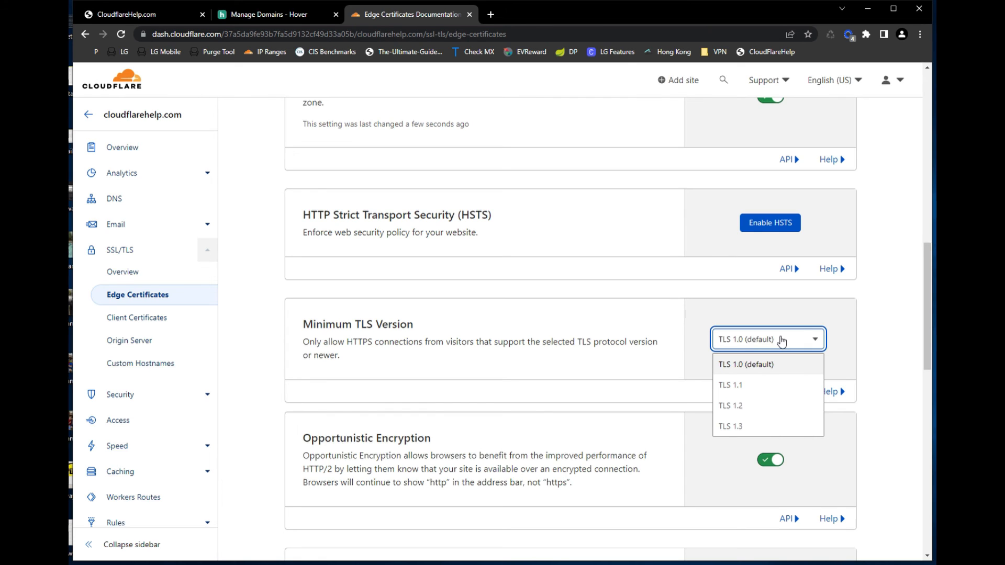
click(751, 414)
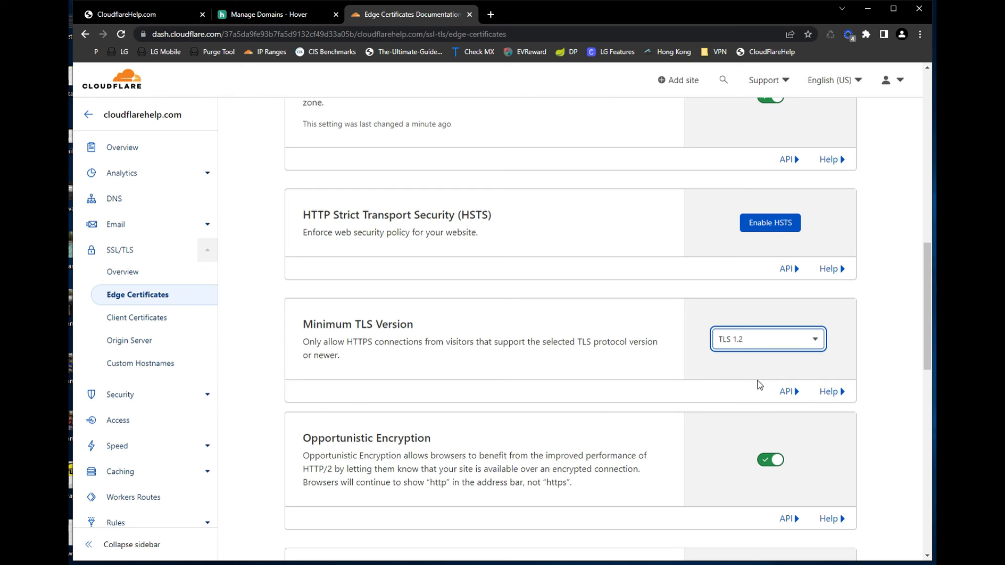
scroll(562, 367, down, 1)
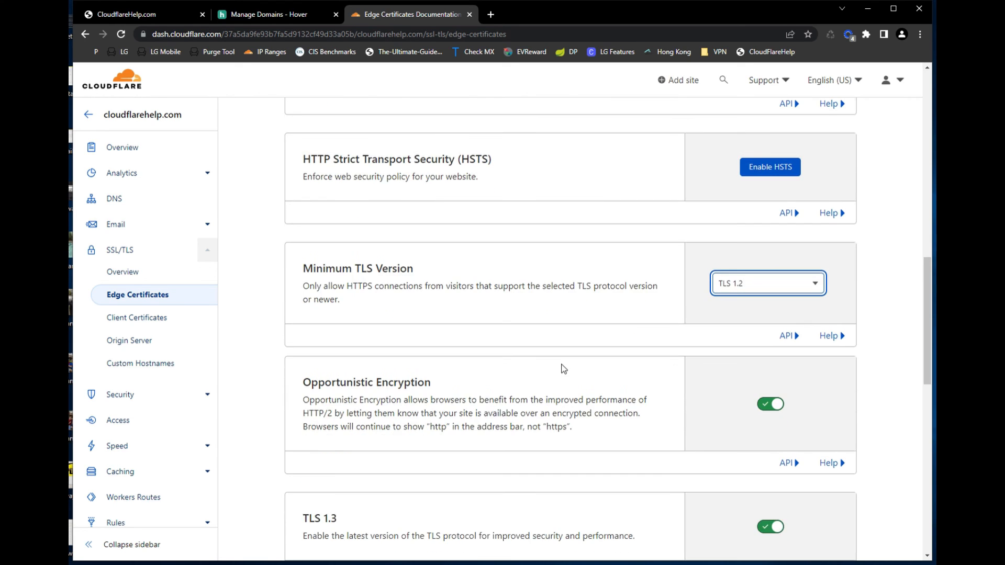
scroll(602, 387, up, 1)
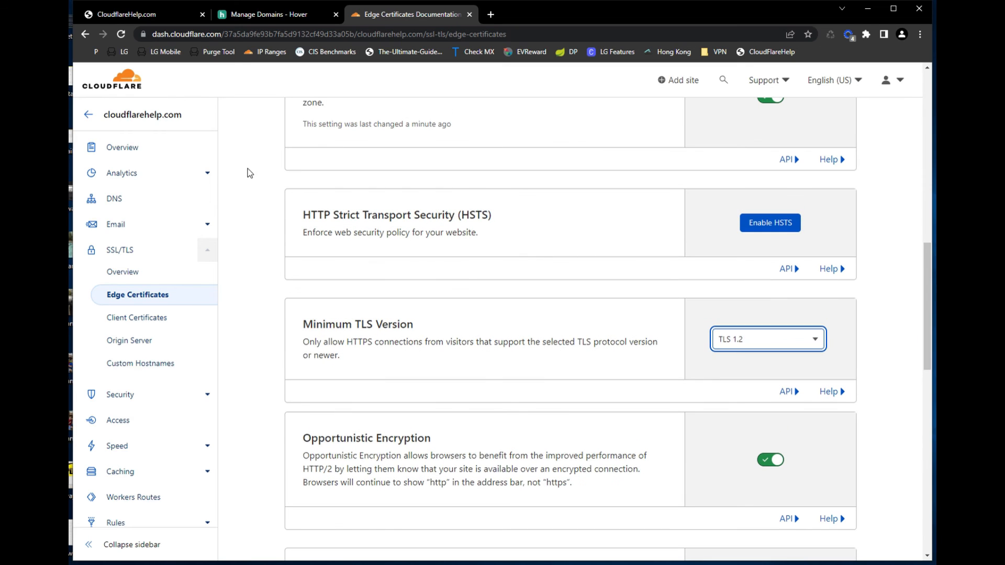
- Go to the caching configuration from the site's overview and purge everything from the cache
click(138, 149)
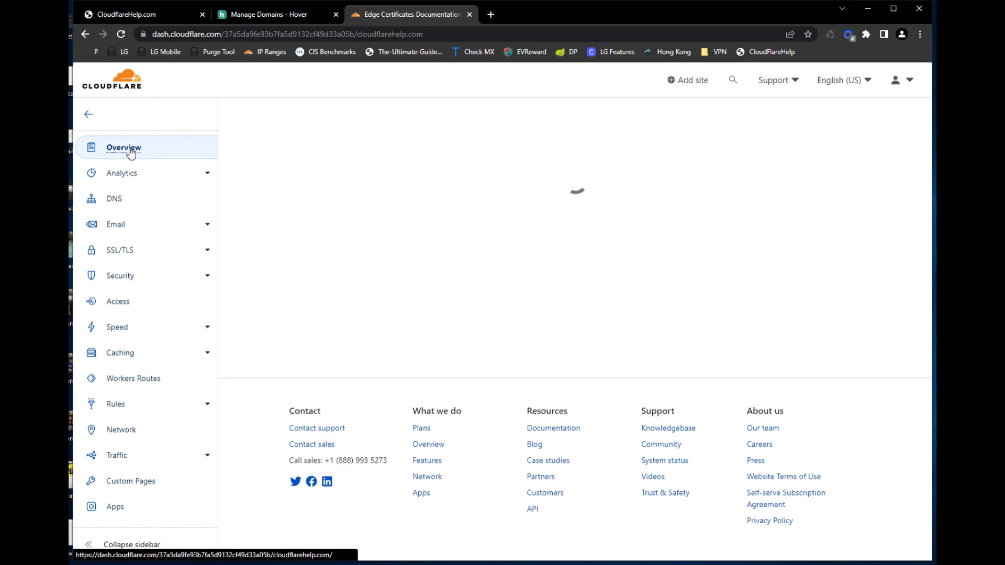
click(704, 152)
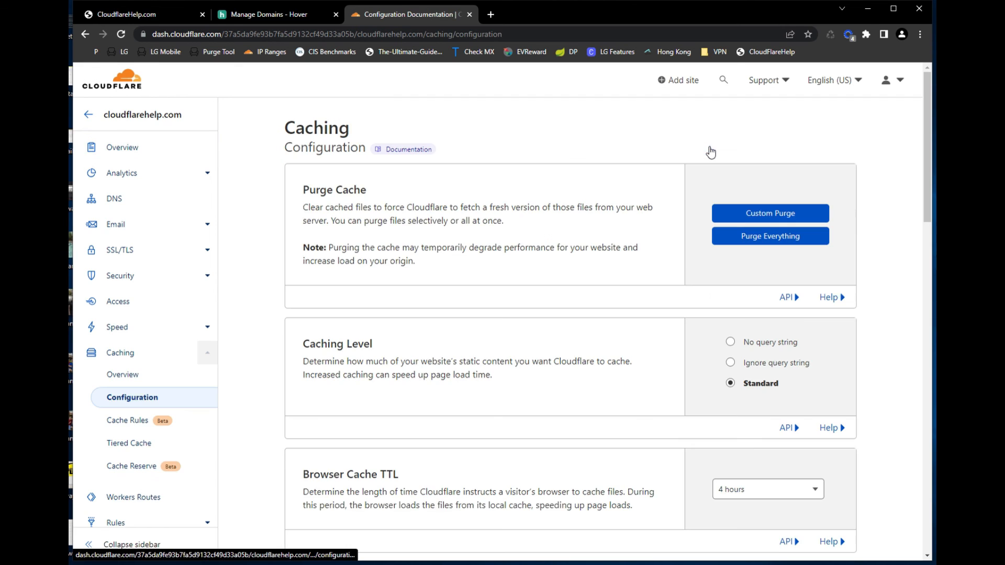
click(770, 236)
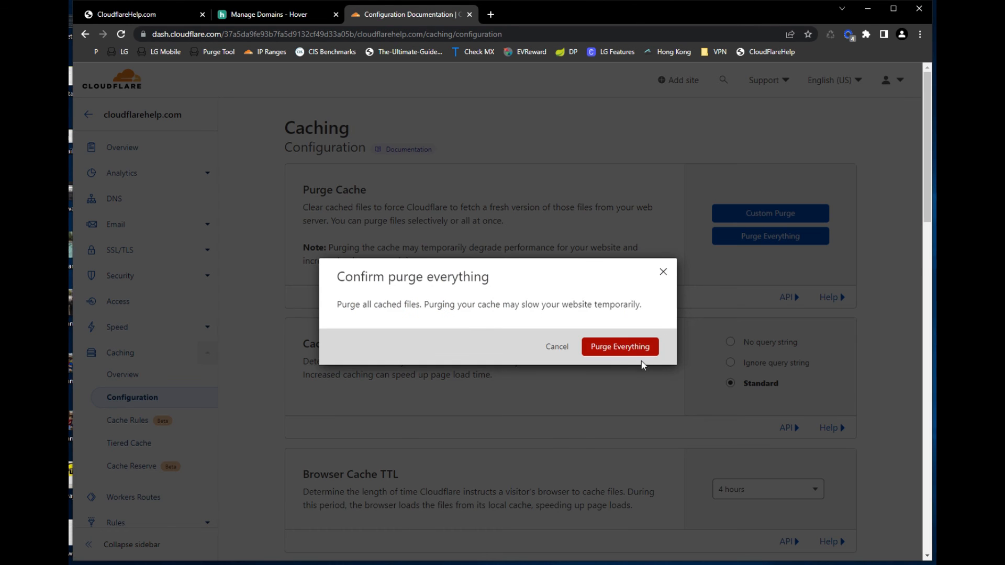
click(629, 349)
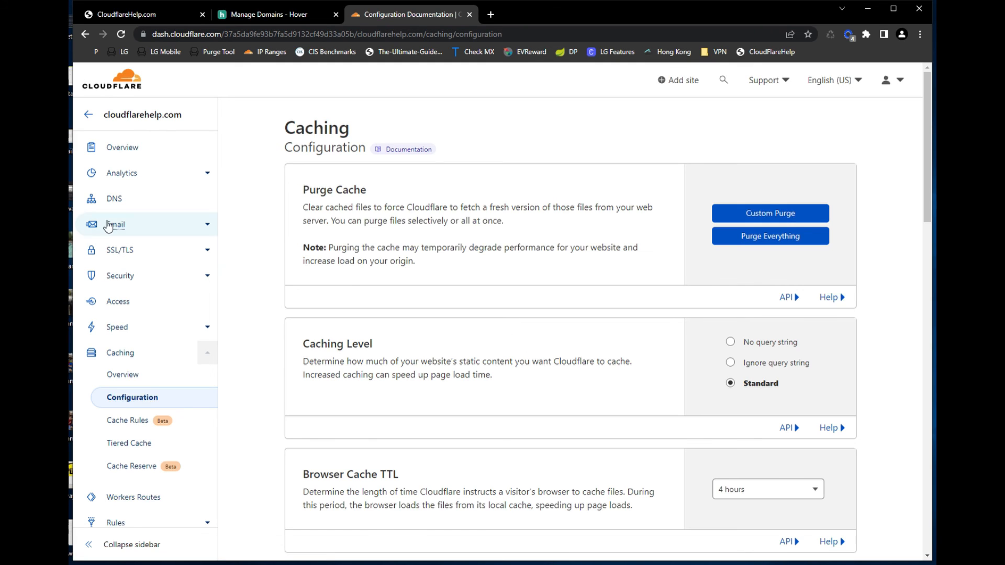
- Review the traffic analytics for cloudflarehelp.com, examining the requests chart and the web traffic requests by country
click(134, 178)
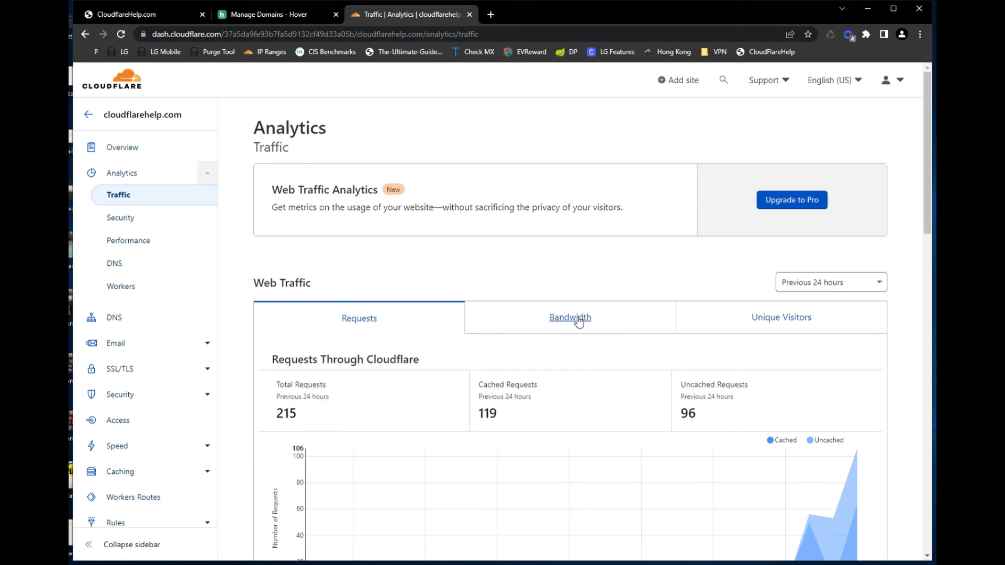
scroll(577, 323, down, 1)
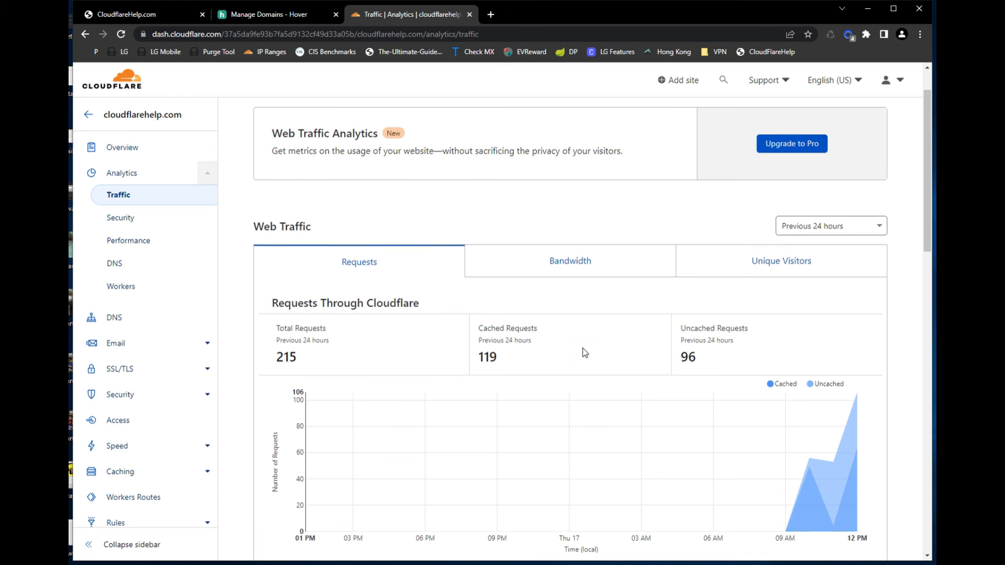
scroll(582, 348, down, 3)
scroll(583, 348, down, 1)
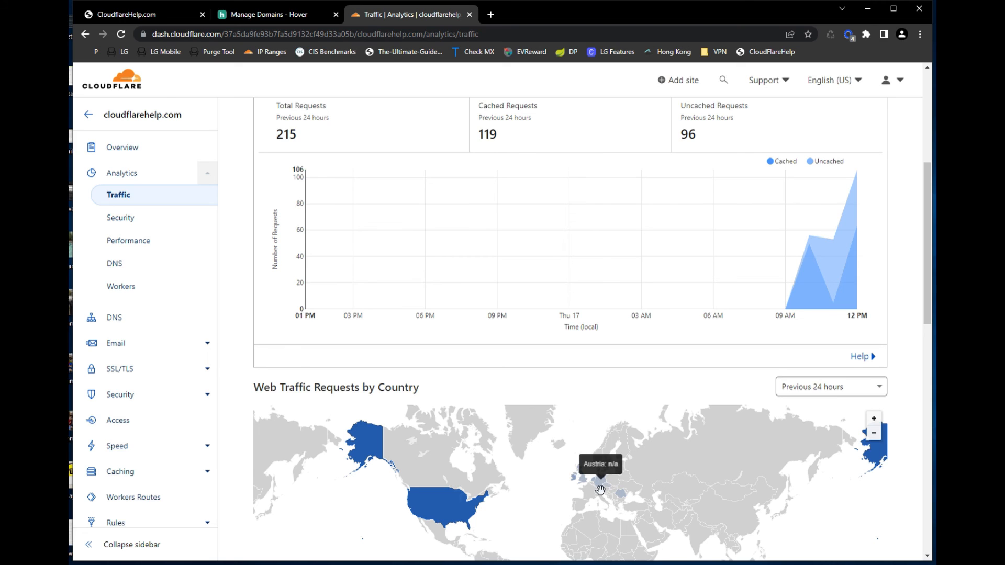
mouse_move(585, 481)
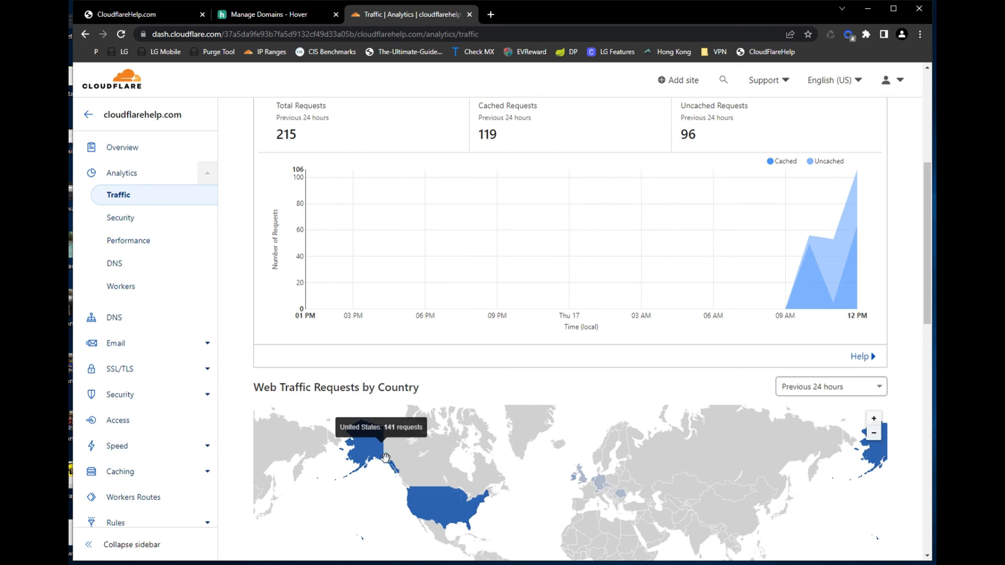
mouse_move(444, 505)
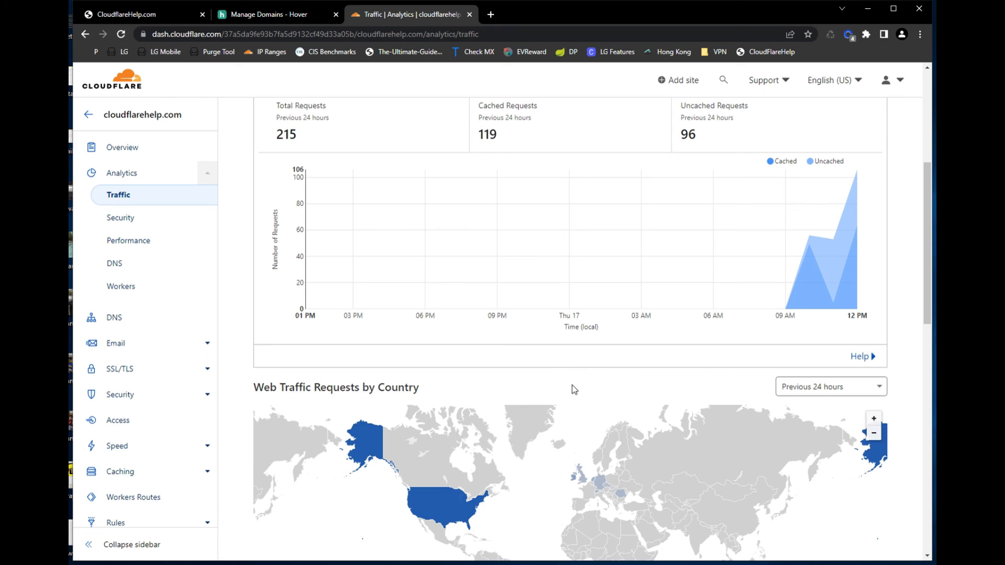
scroll(599, 358, up, 2)
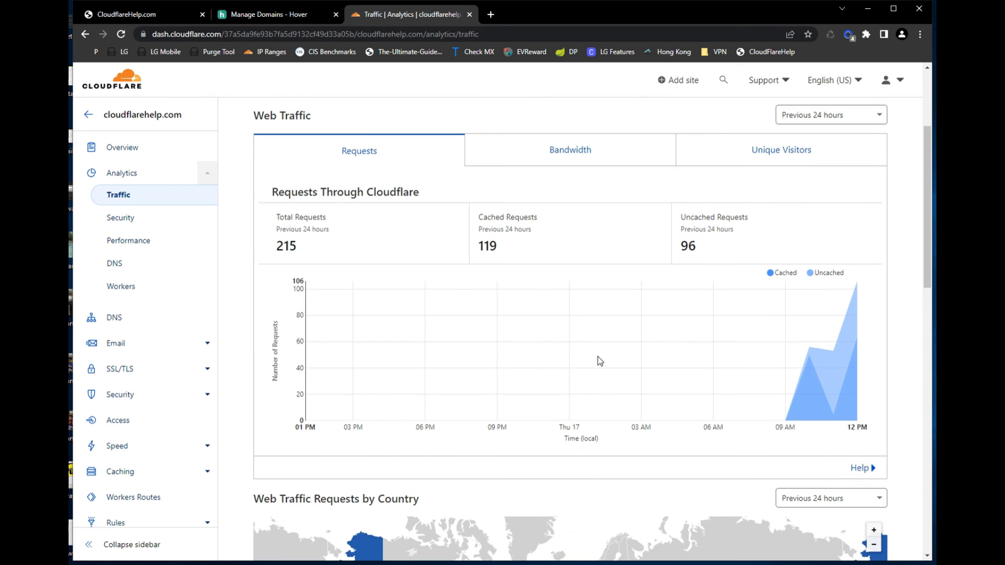
- View the Unique Visitors and Bandwidth charts of the web traffic for the previous 24 hours
click(792, 150)
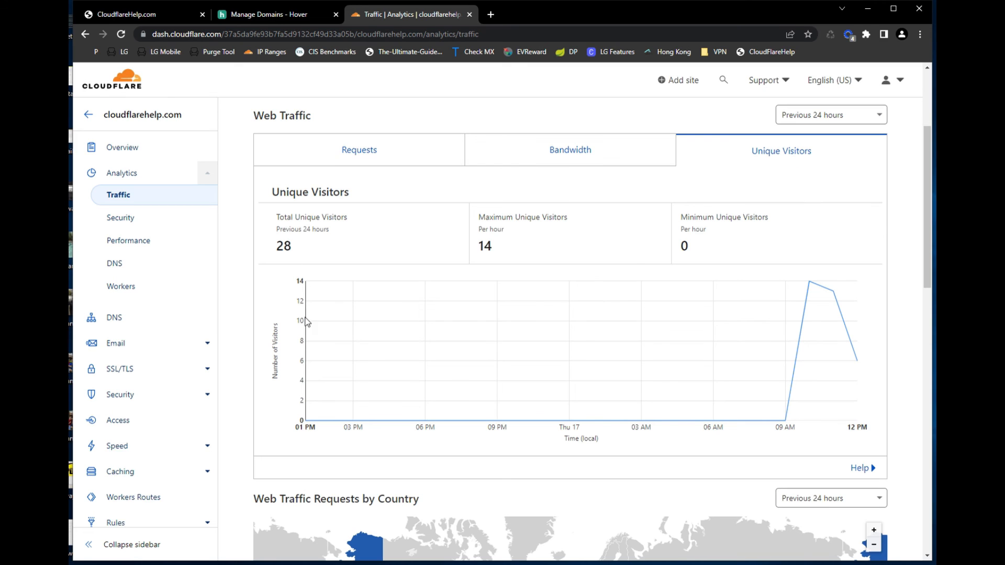
mouse_move(820, 294)
click(561, 163)
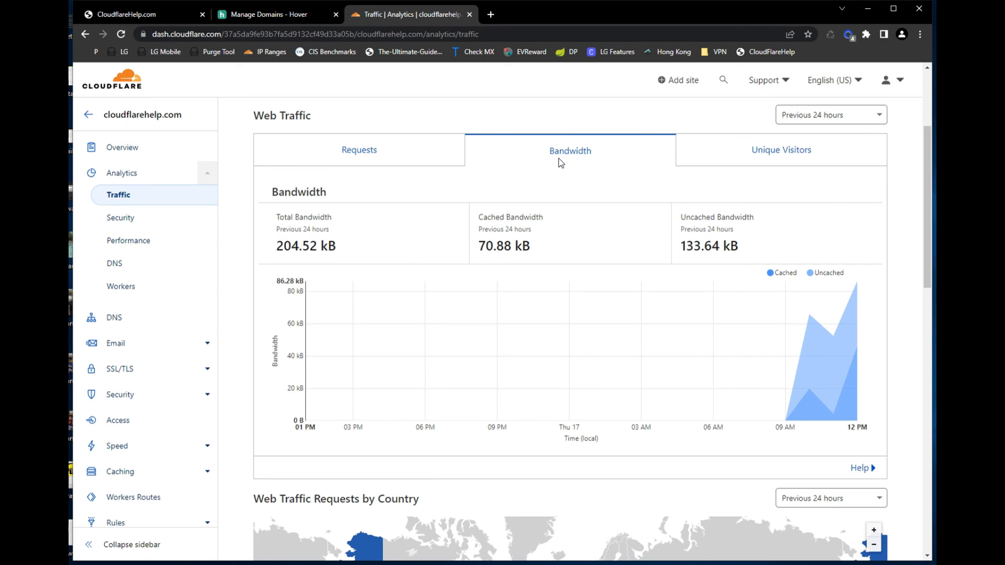
- Examine the cached and uncached bandwidth chart in the web traffic analytics for the previous 24 hours
mouse_move(317, 296)
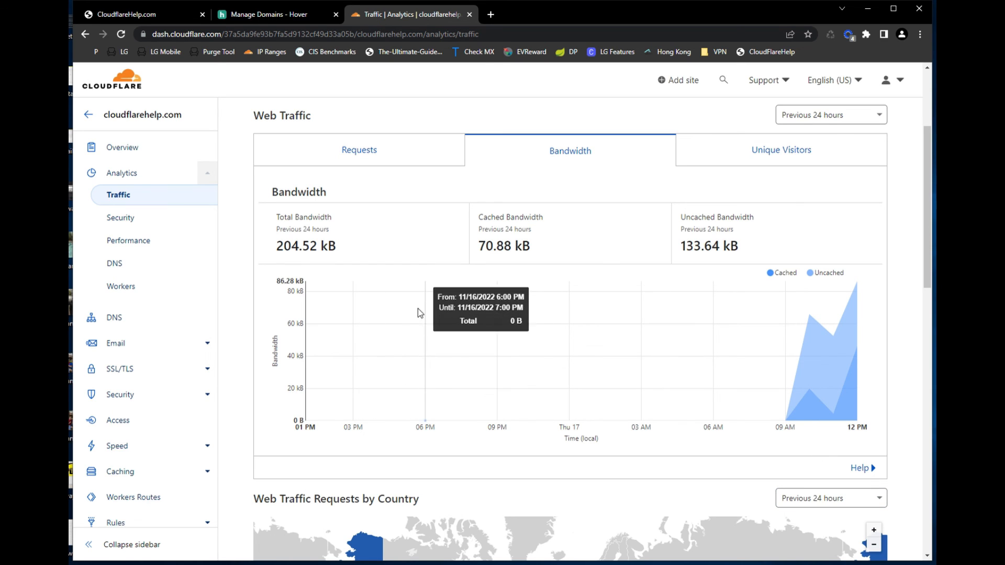
scroll(508, 355, down, 1)
scroll(508, 355, up, 2)
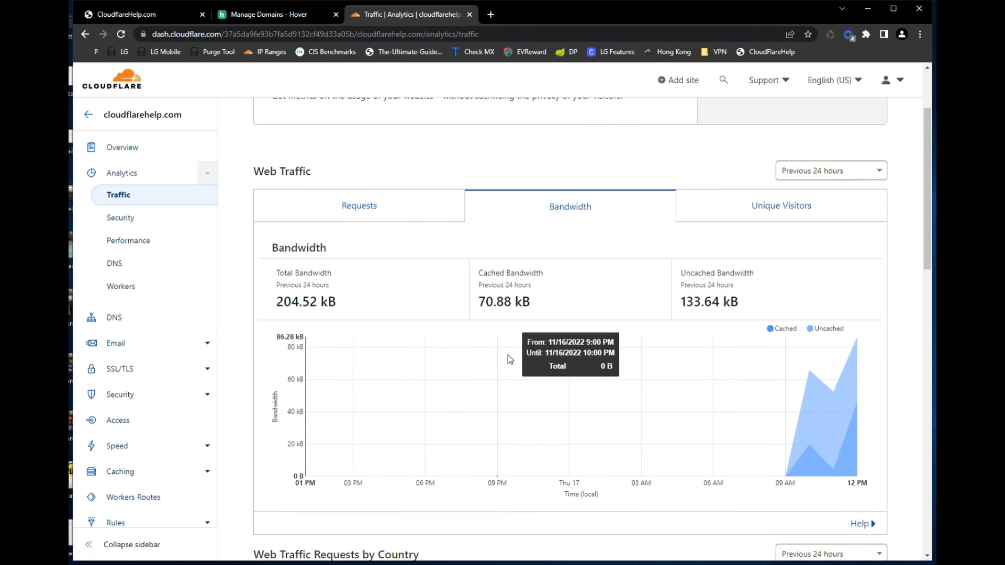
scroll(409, 218, up, 2)
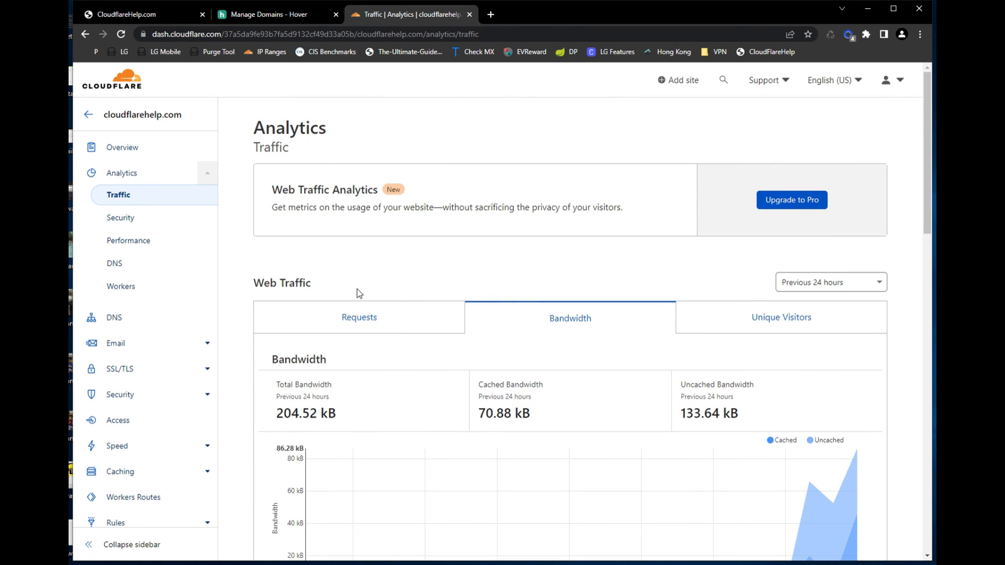
- Reload the cloudflarehelp.com page and check the cf-cache-status response header of its document request
click(136, 21)
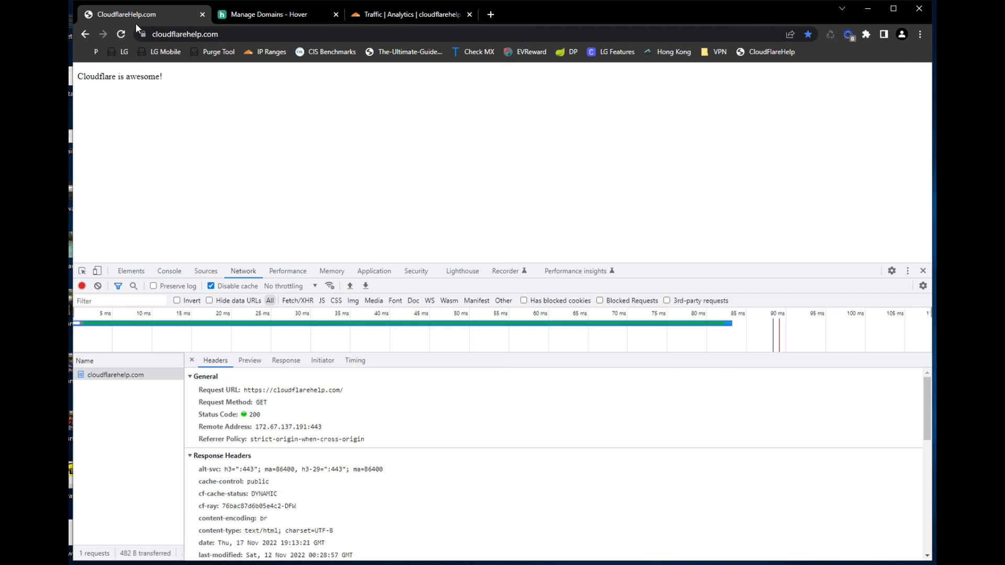
click(121, 34)
click(122, 35)
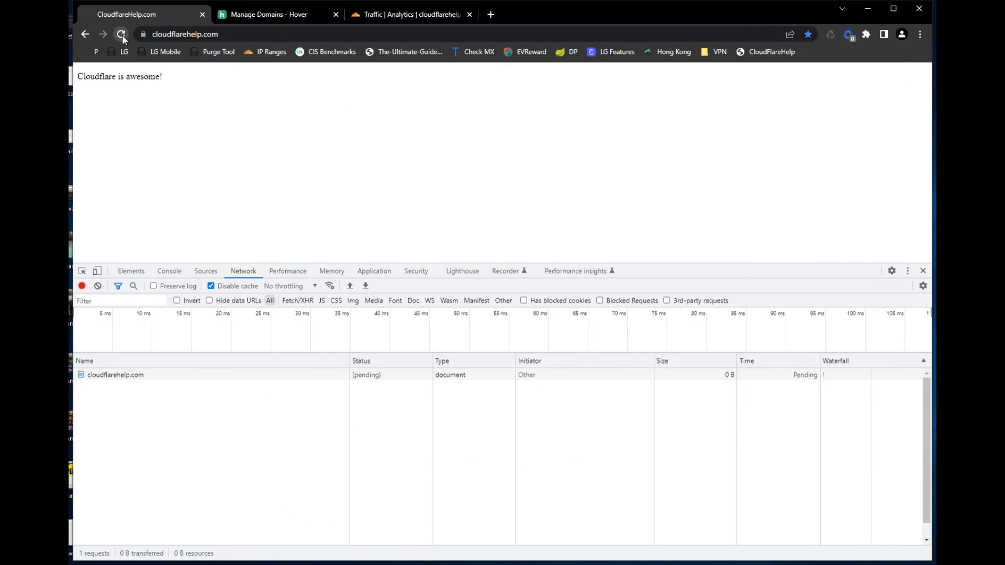
click(175, 374)
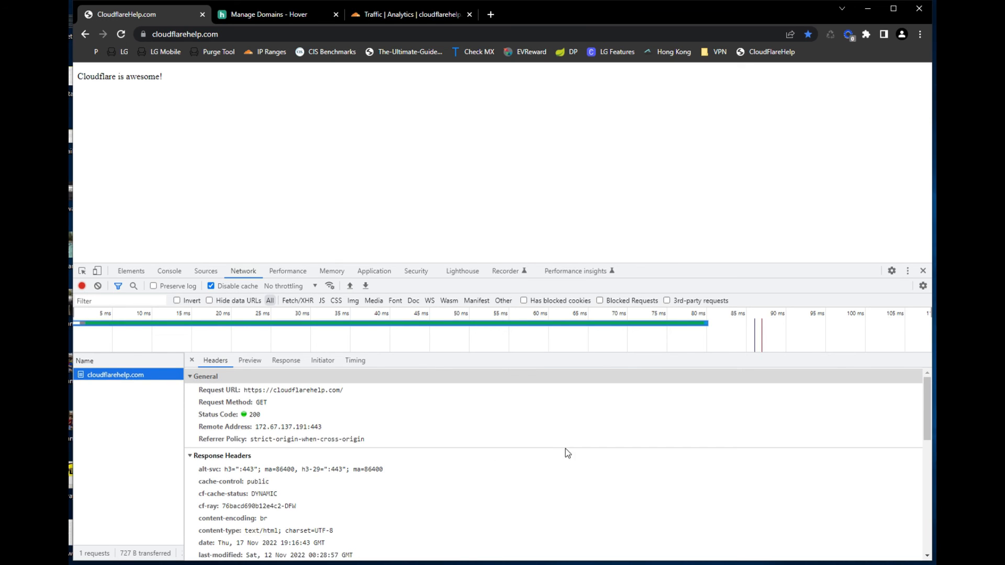
click(218, 496)
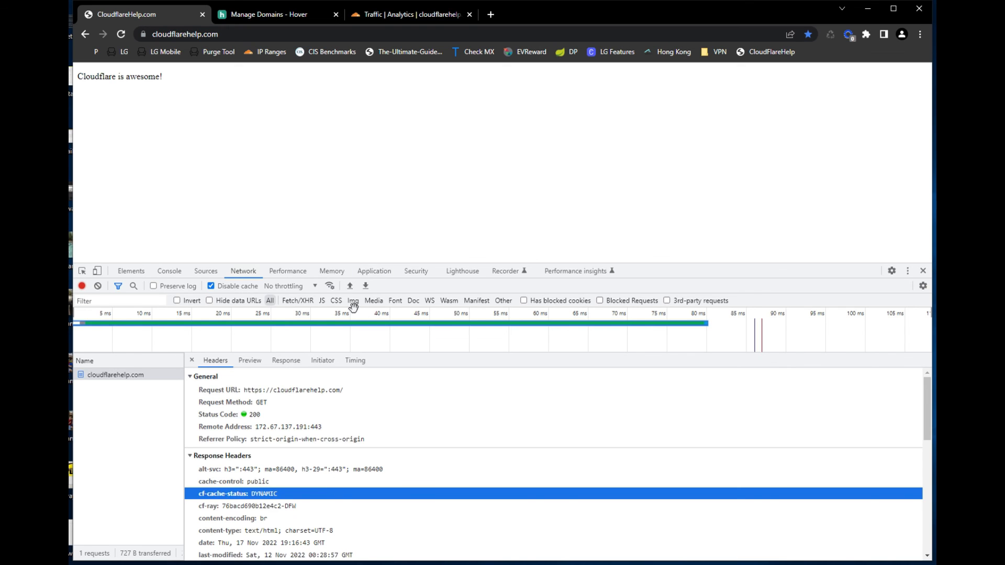
click(396, 15)
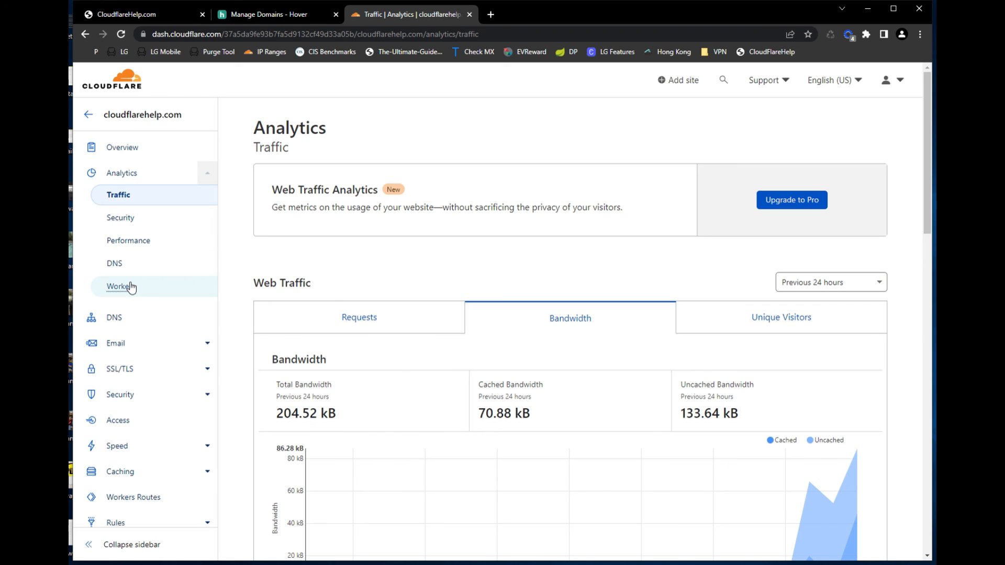
scroll(135, 487, down, 1)
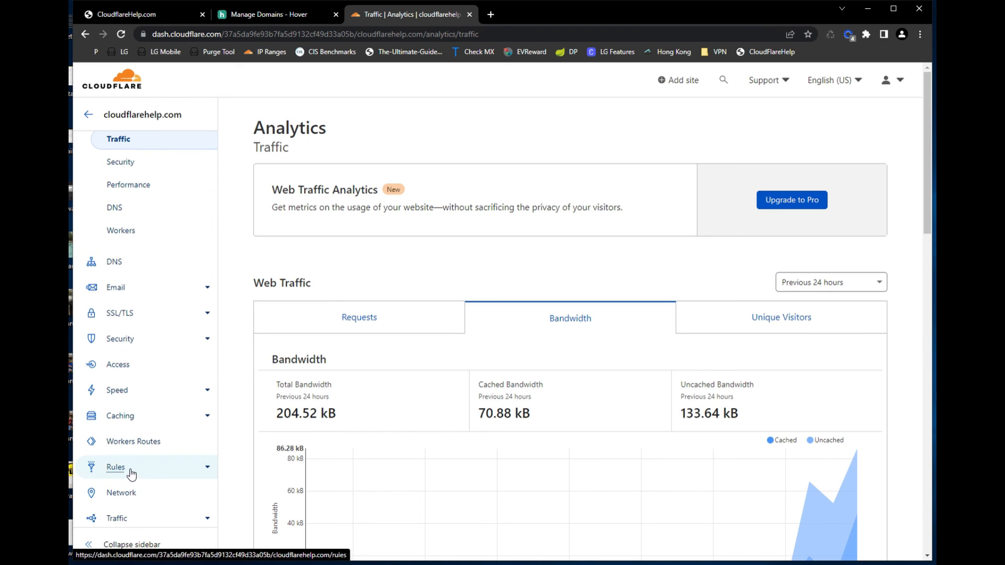
click(132, 473)
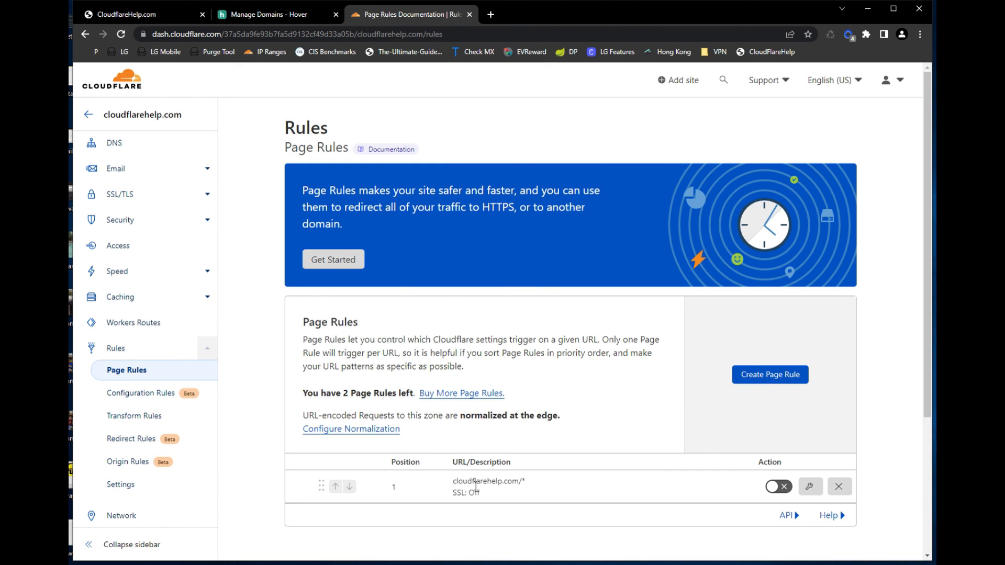
click(811, 487)
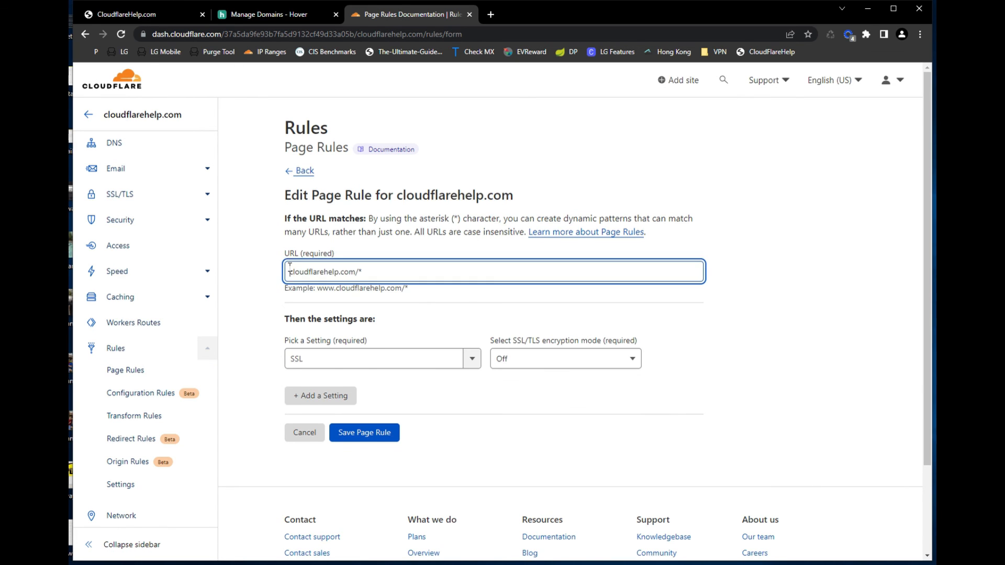
text(https://)
- Replace the page rule's SSL setting with Cache Level set to Cache Everything
click(446, 355)
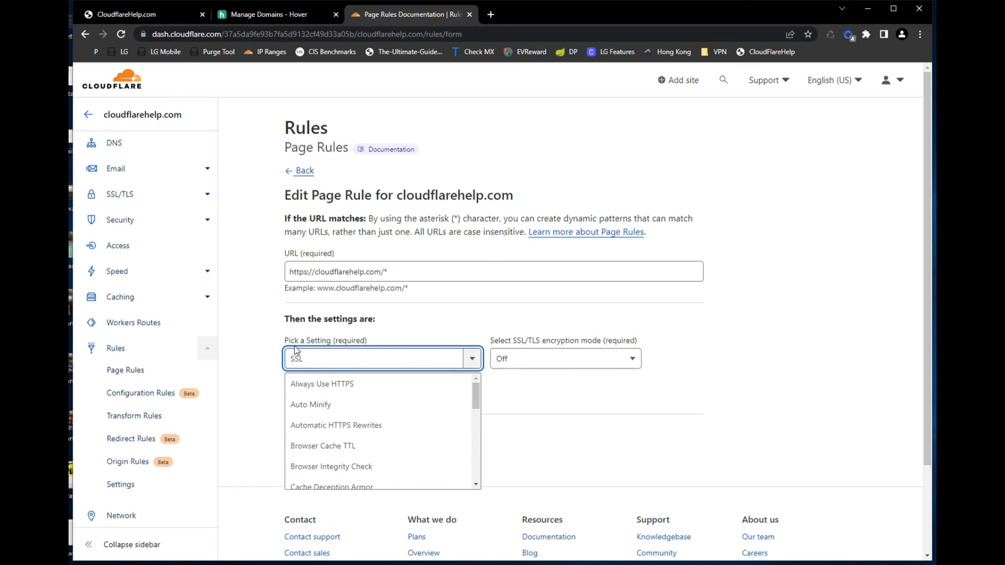
drag(480, 395, 477, 410)
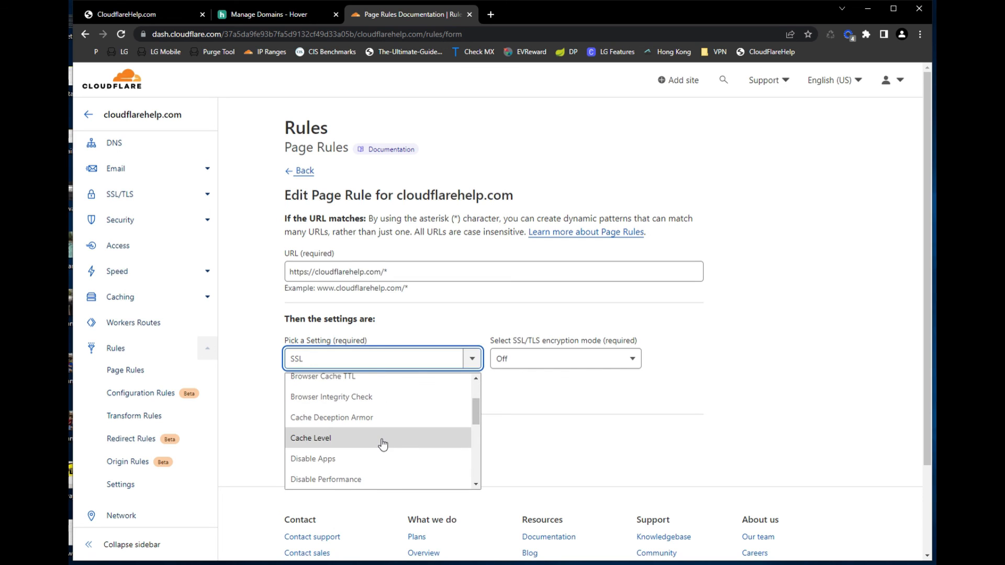
click(323, 445)
click(546, 363)
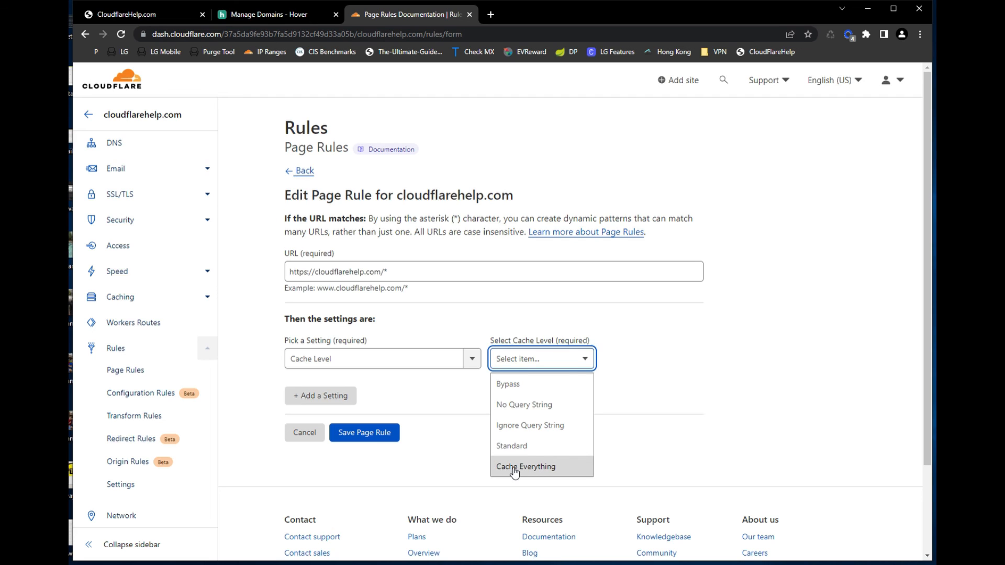
click(564, 473)
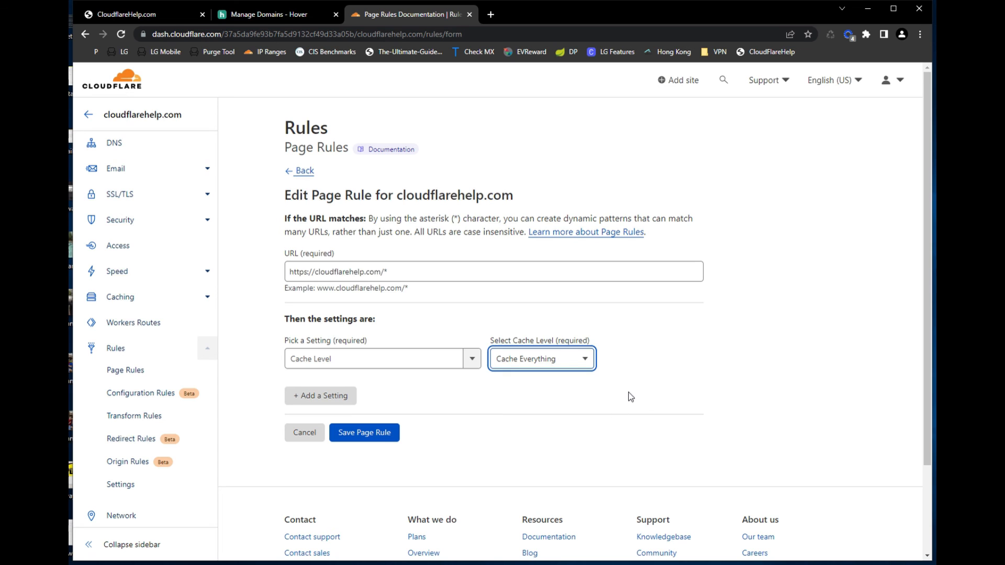
- Add a Browser Cache TTL setting of 5 minutes to the page rule
click(330, 397)
click(468, 410)
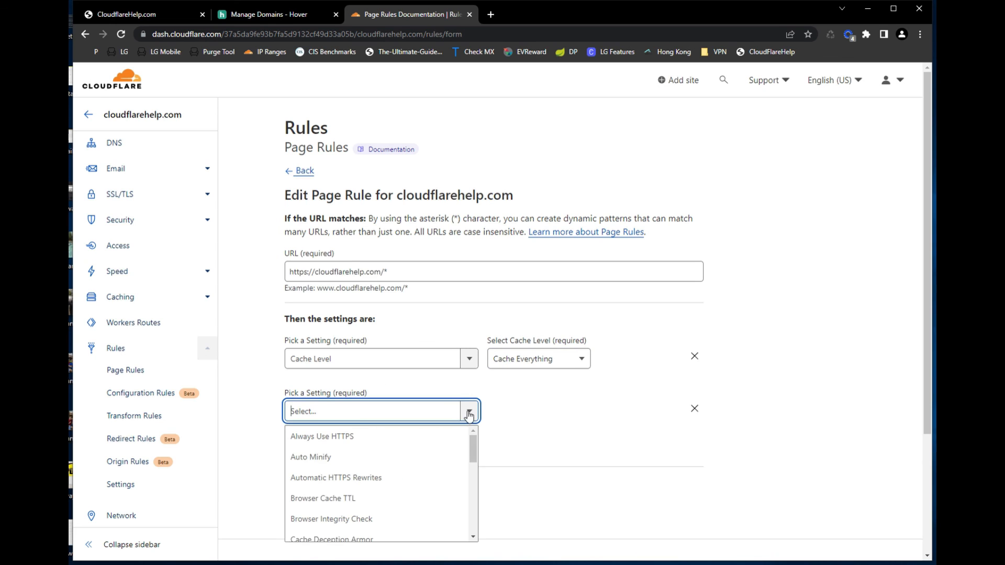
drag(474, 457, 476, 460)
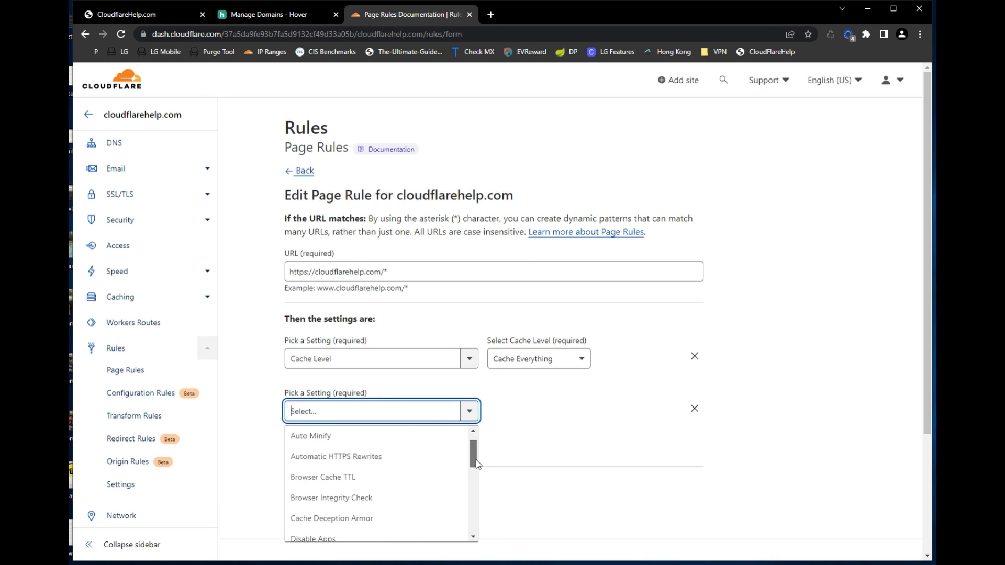
click(391, 477)
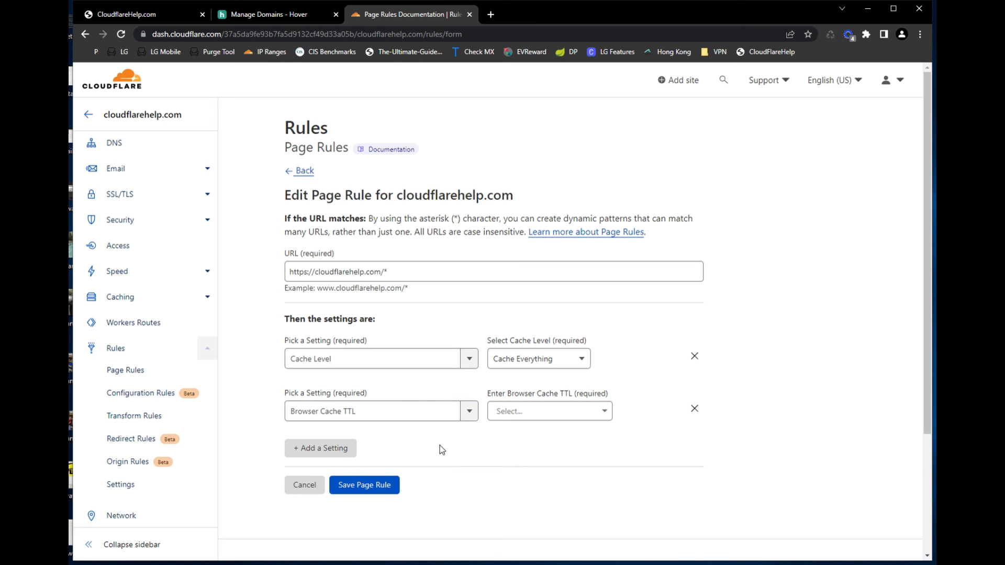
click(563, 410)
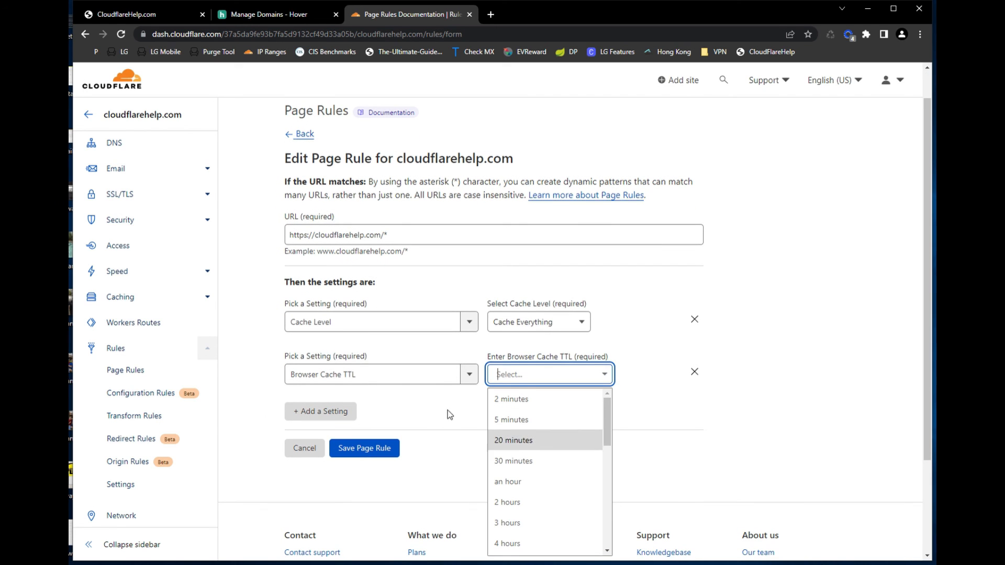
click(620, 415)
click(605, 374)
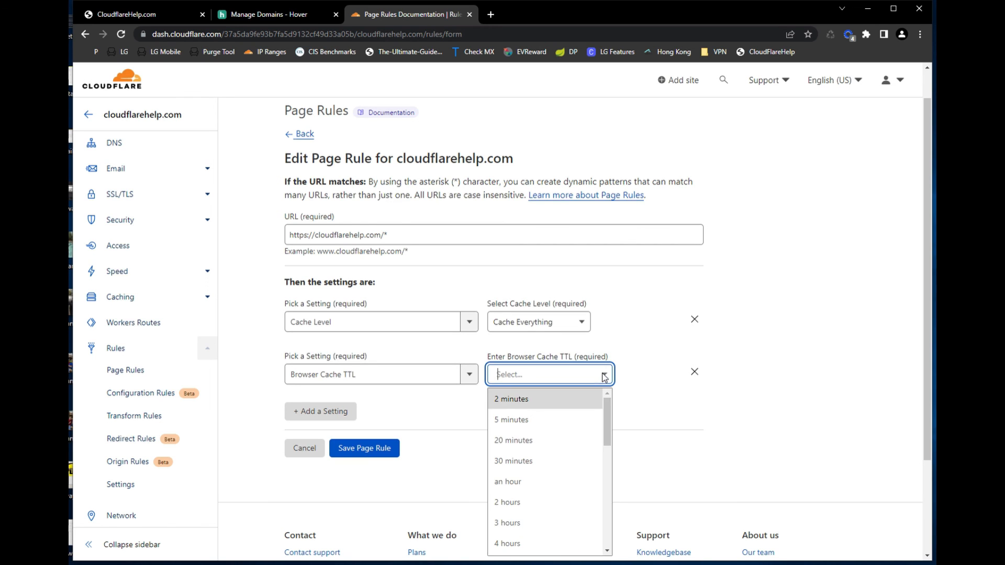
mouse_move(611, 416)
mouse_down()
mouse_move(606, 541)
mouse_move(615, 416)
mouse_up()
click(526, 419)
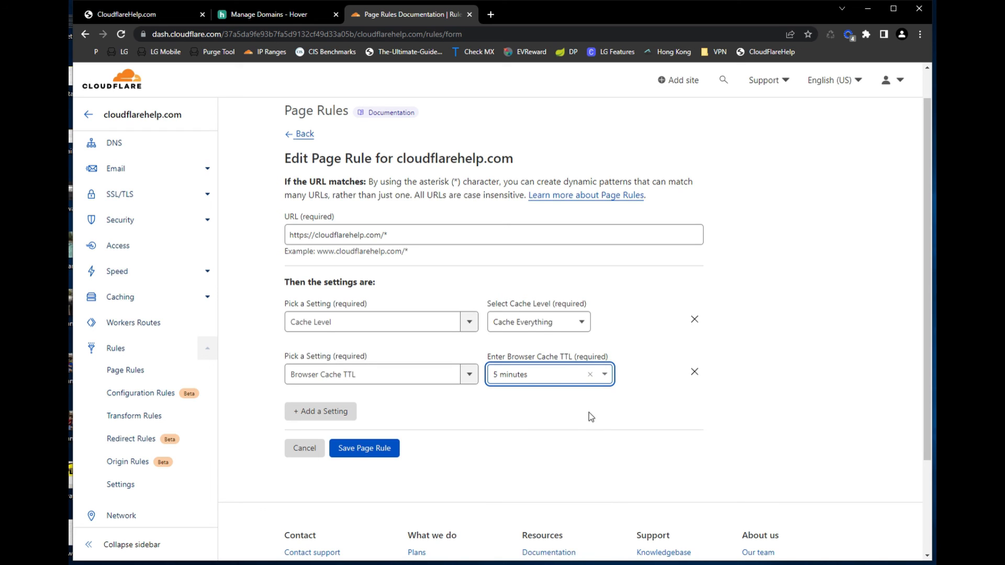
- Add an Edge Cache TTL setting of 14 days to the page rule
click(338, 411)
click(465, 429)
click(464, 428)
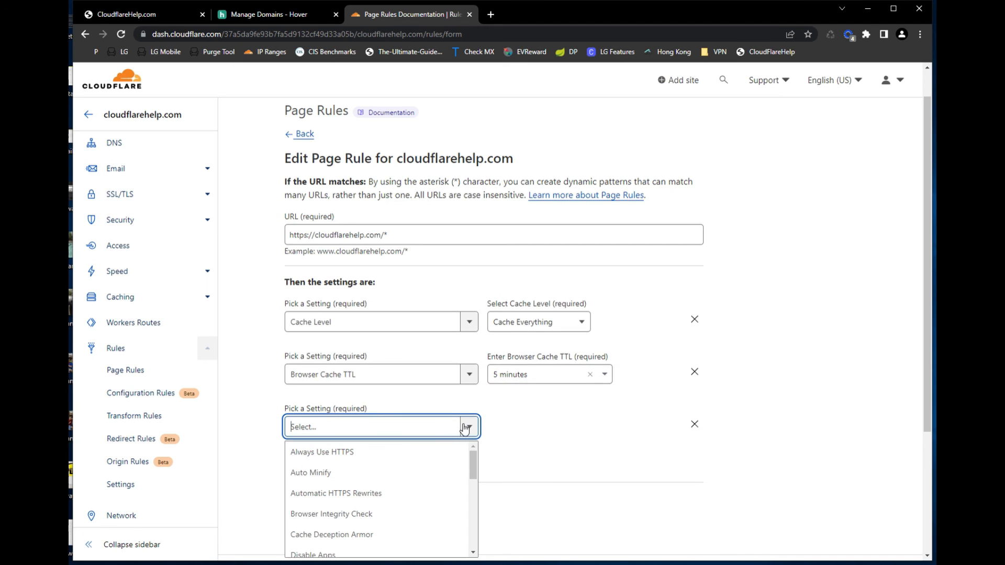
scroll(462, 461, down, 2)
scroll(462, 461, down, 1)
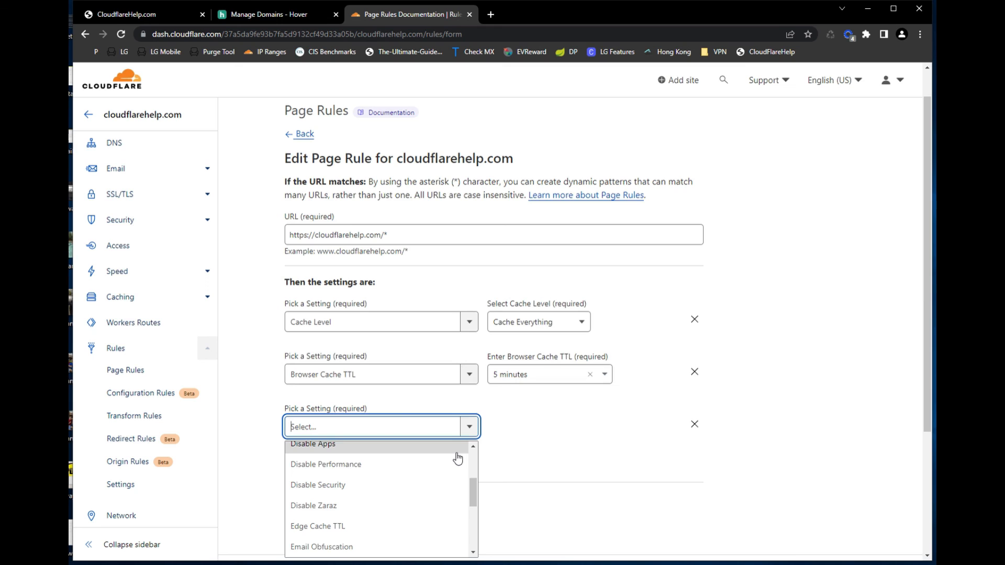
click(356, 527)
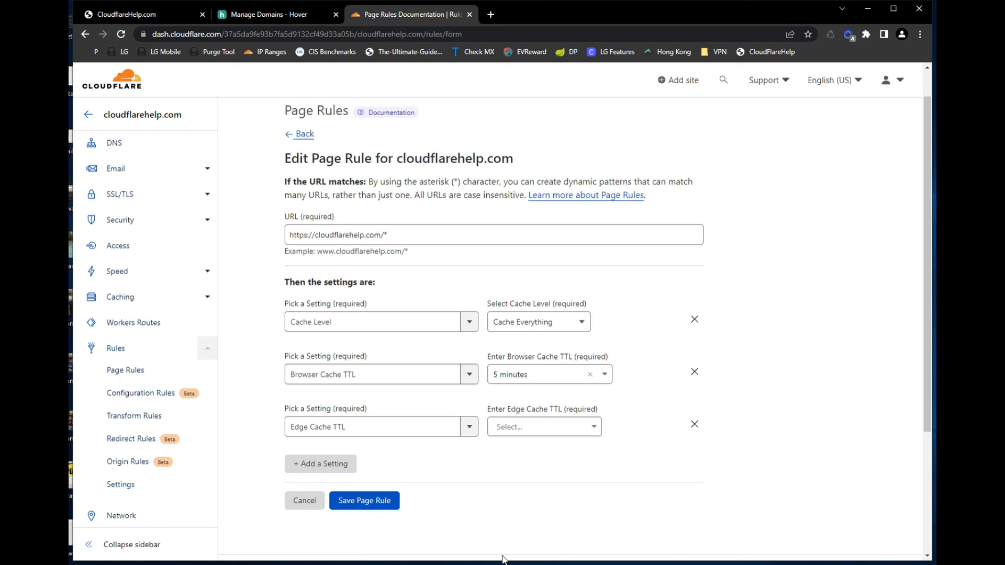
click(558, 434)
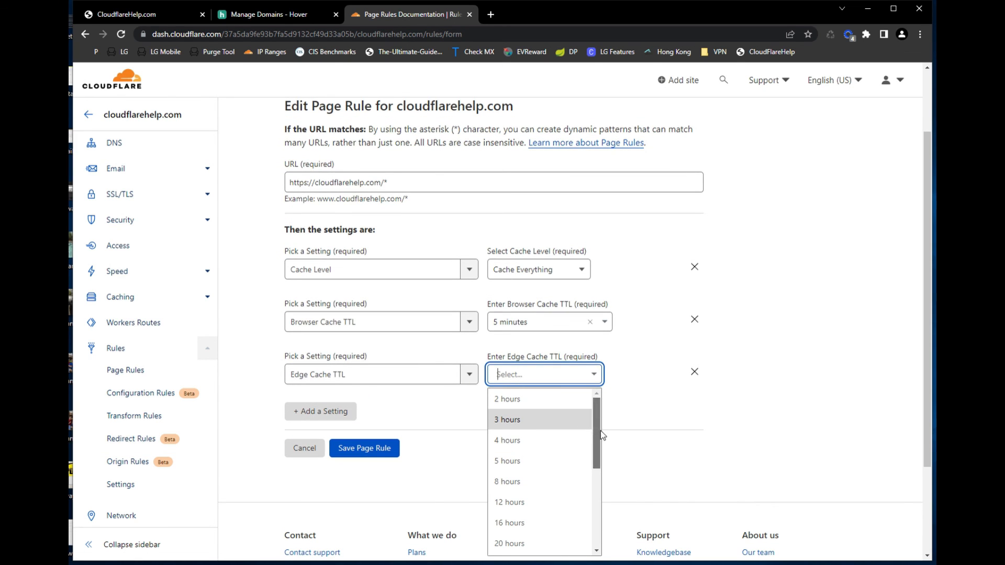
drag(600, 435, 606, 458)
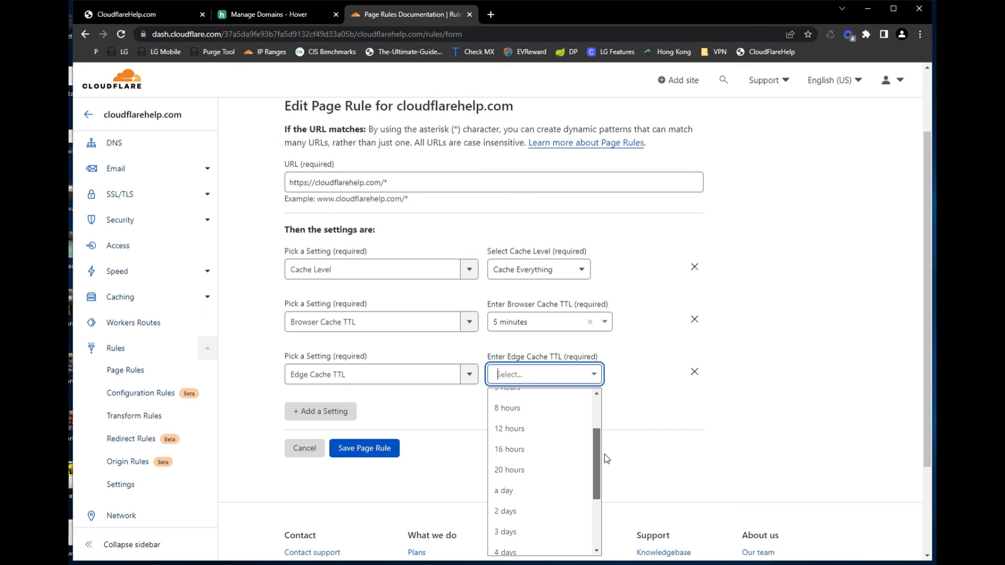
drag(602, 454, 610, 505)
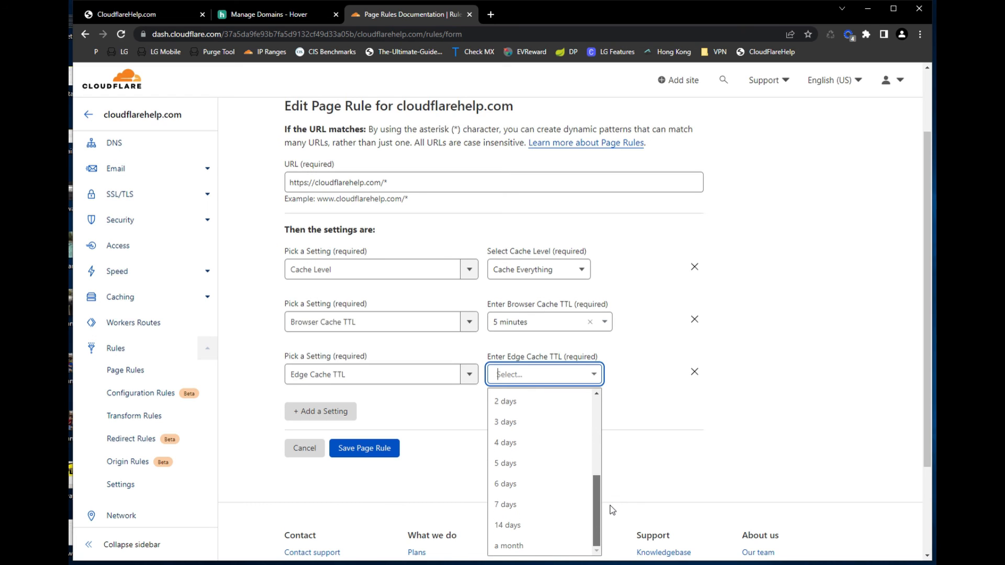
click(560, 525)
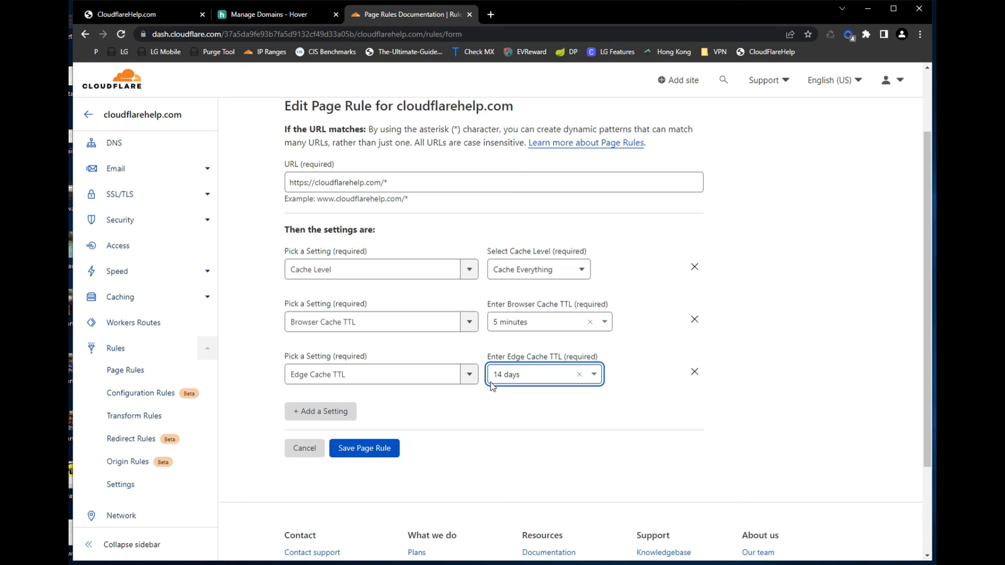
- Save the edited page rule and switch it on in the page rules list
click(359, 450)
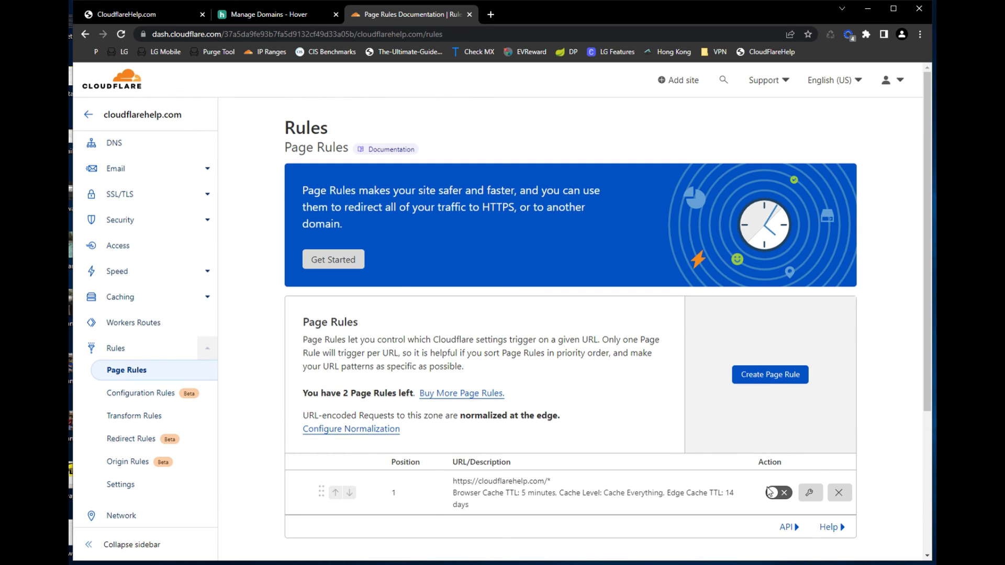
click(779, 493)
- Go to the caching configuration from the site overview and purge all cached files, confirming the purge
scroll(88, 170, up, 1)
scroll(88, 170, up, 2)
click(131, 148)
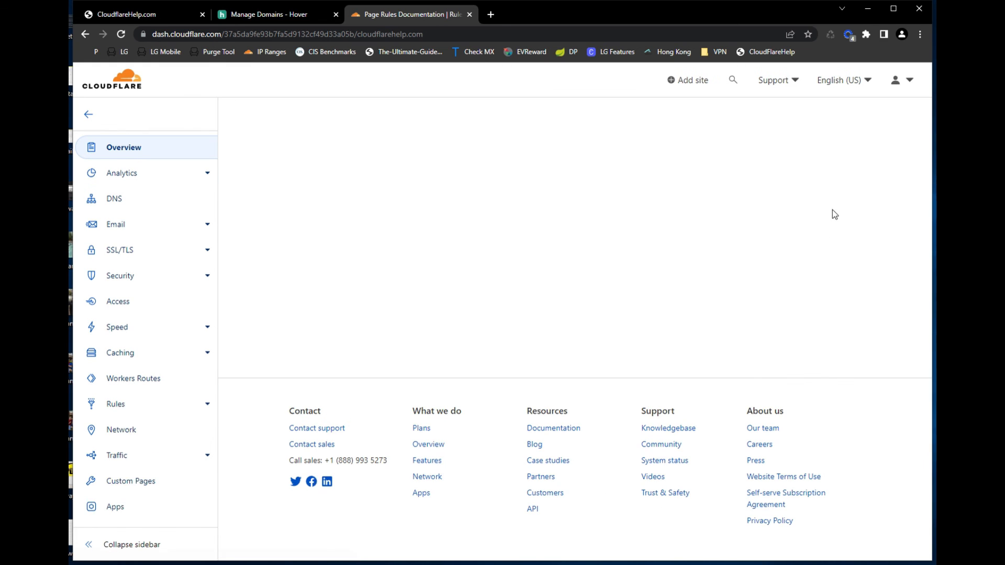
click(774, 151)
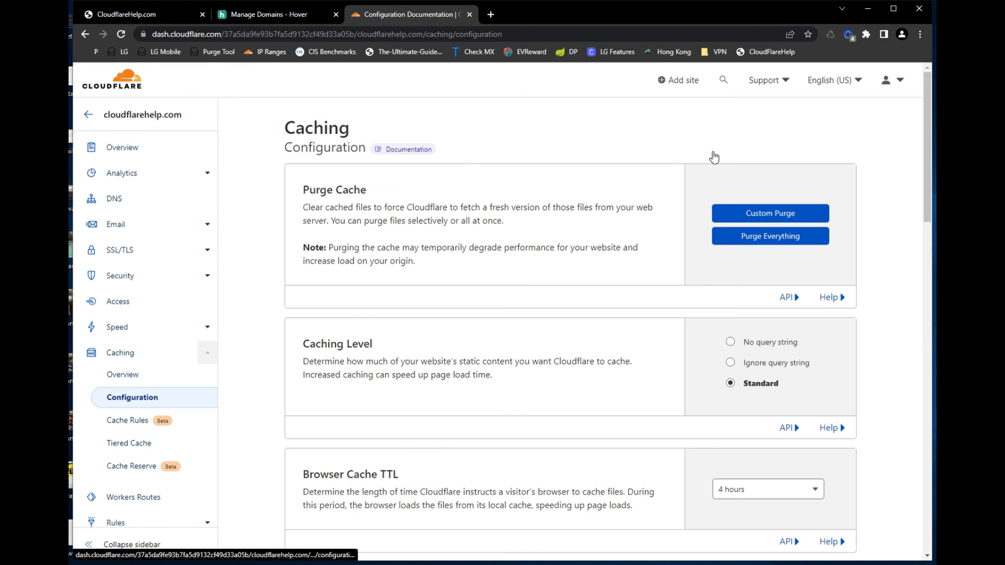
click(781, 233)
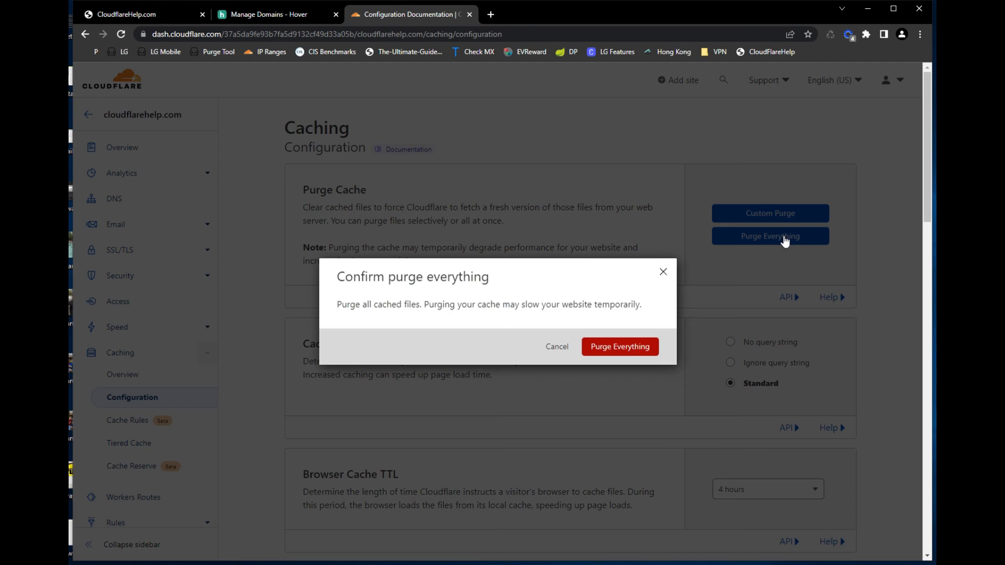
click(619, 350)
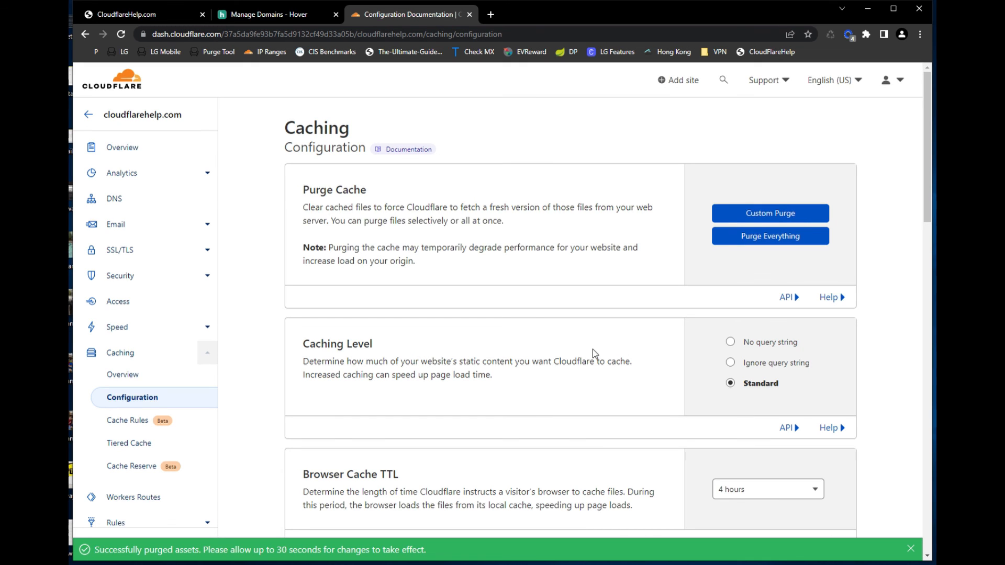
- Reload the cloudflarehelp.com page and inspect the cf-cache-status and cf-ray response headers of its document request
click(108, 12)
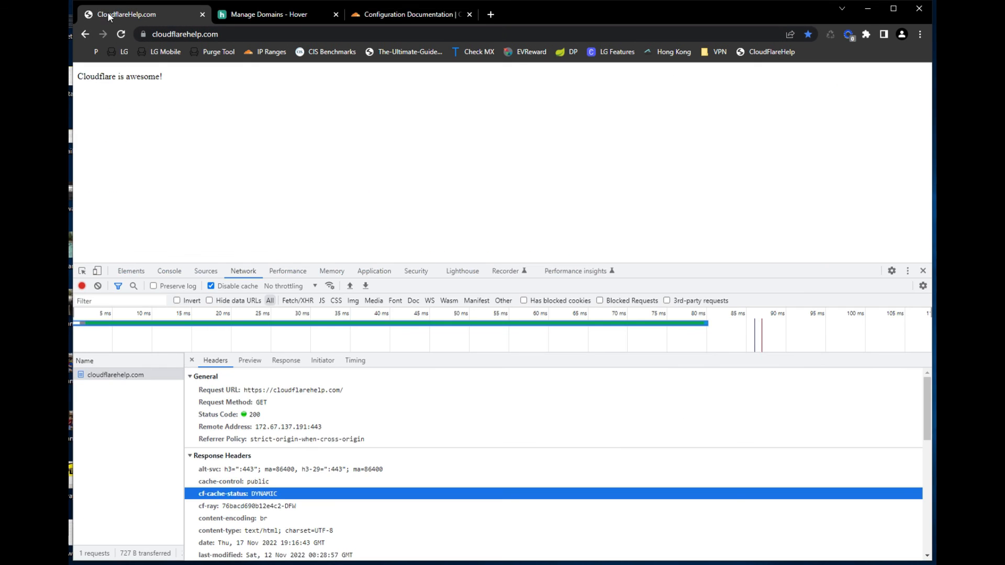
click(122, 34)
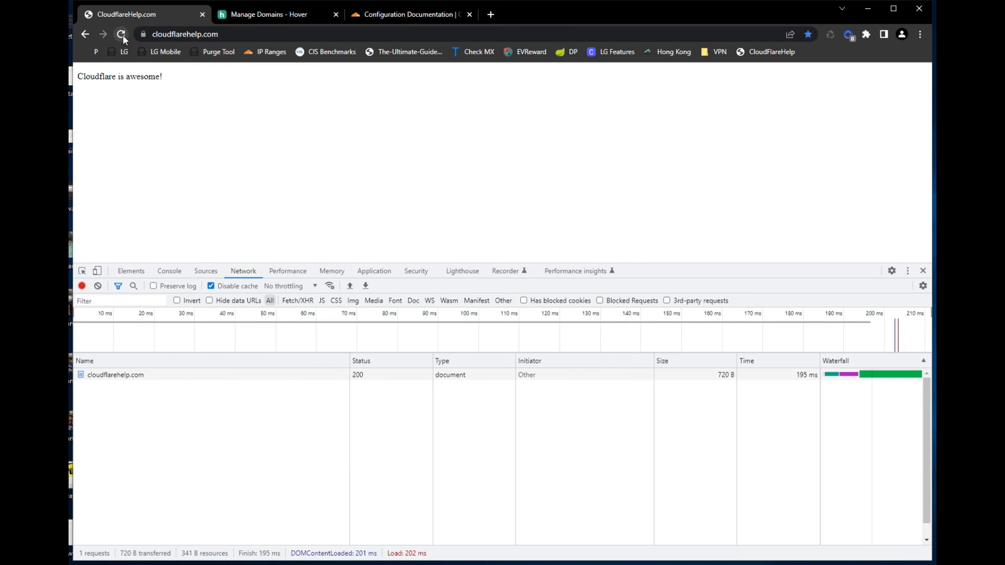
click(254, 376)
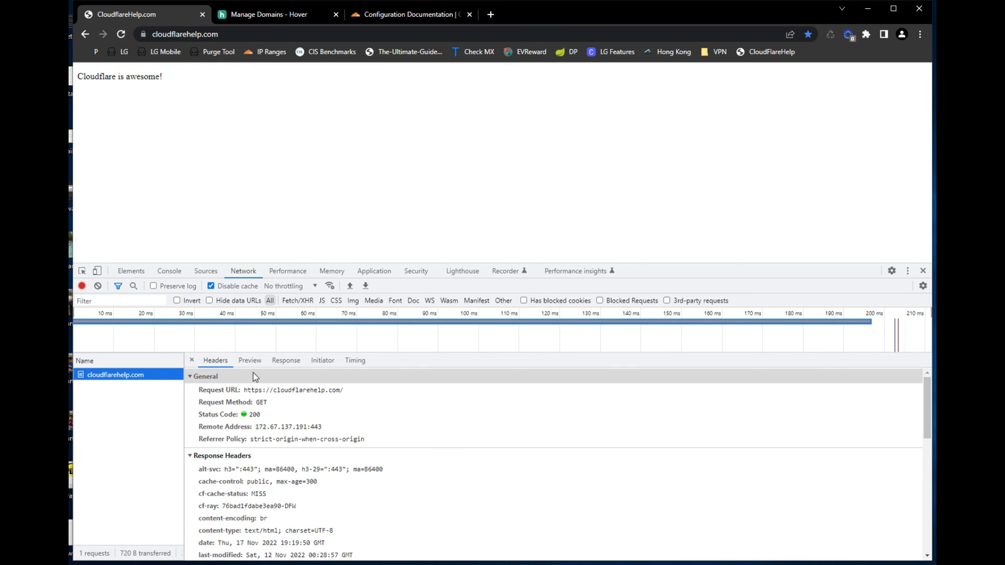
click(261, 494)
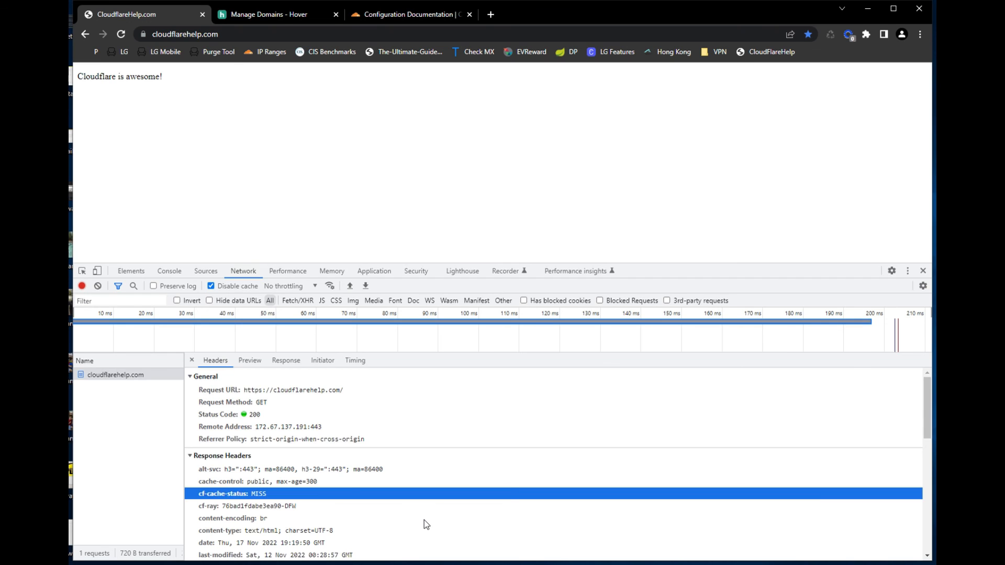
click(294, 505)
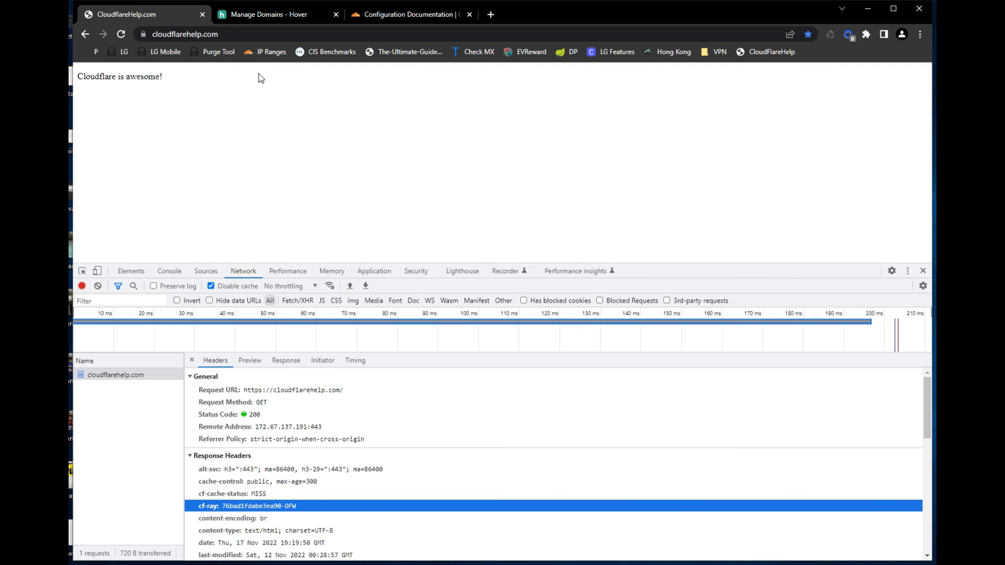
- Reload the site again and compare the document request's cf-cache-status, age and cache-control response headers
click(122, 34)
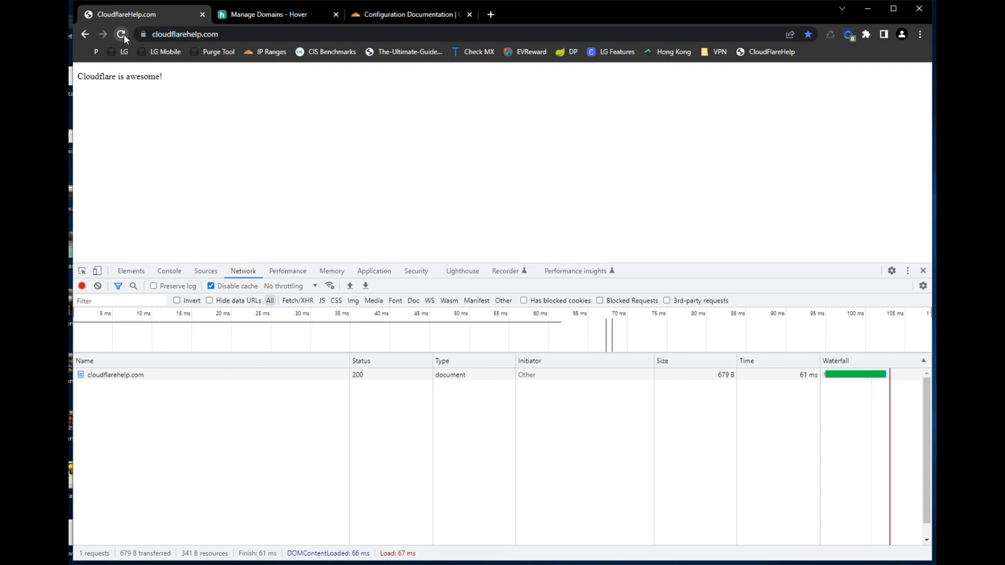
click(180, 376)
click(261, 507)
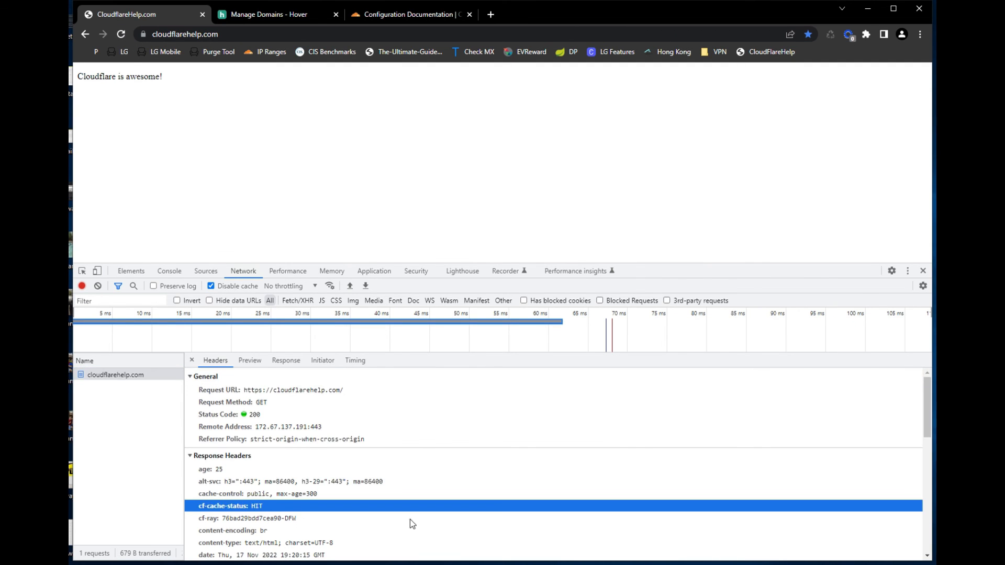
click(210, 470)
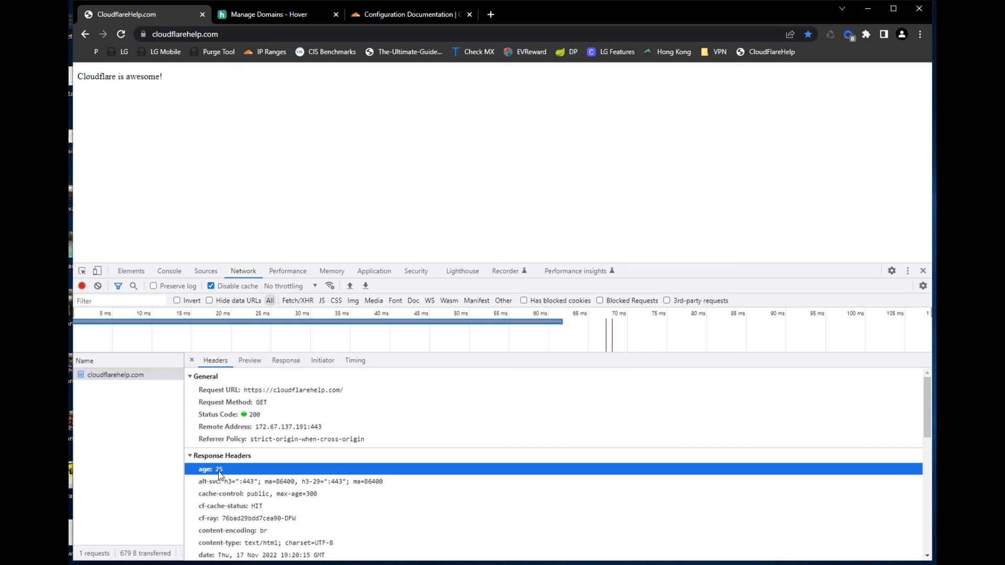
click(273, 495)
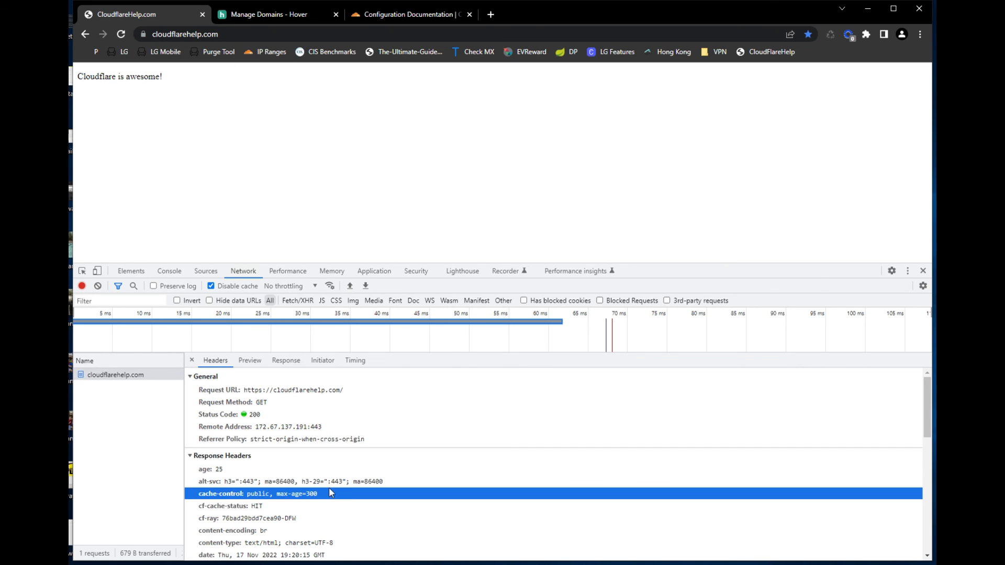
click(221, 471)
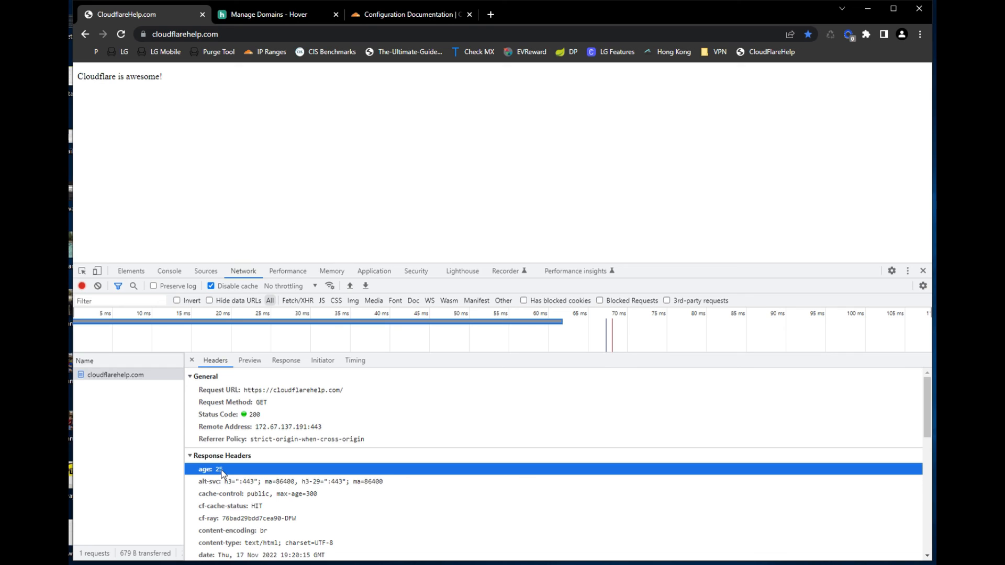
click(315, 495)
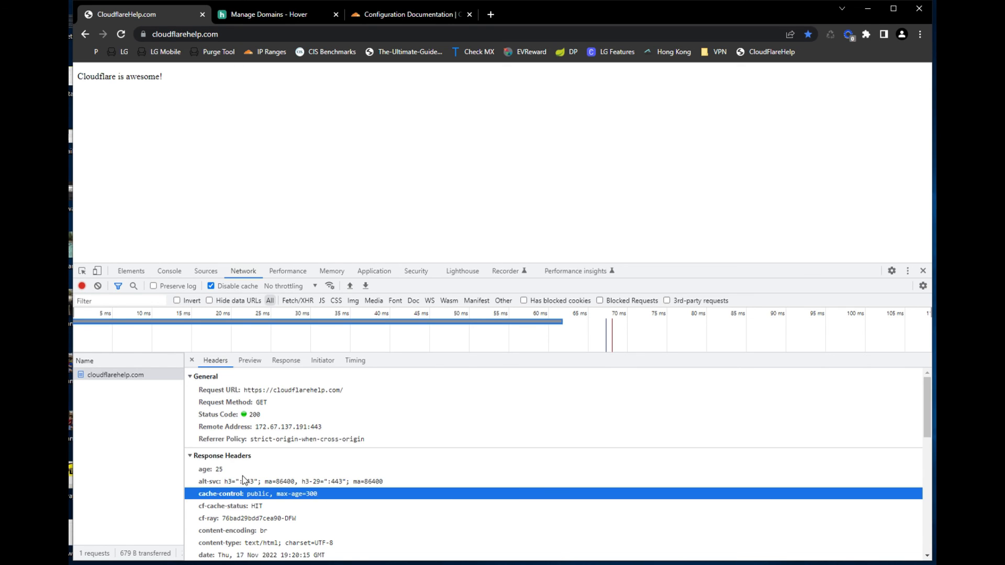
- Refresh the page once more and open the cloudflarehelp.com request's headers to recheck the cached copy's age
click(124, 33)
click(123, 33)
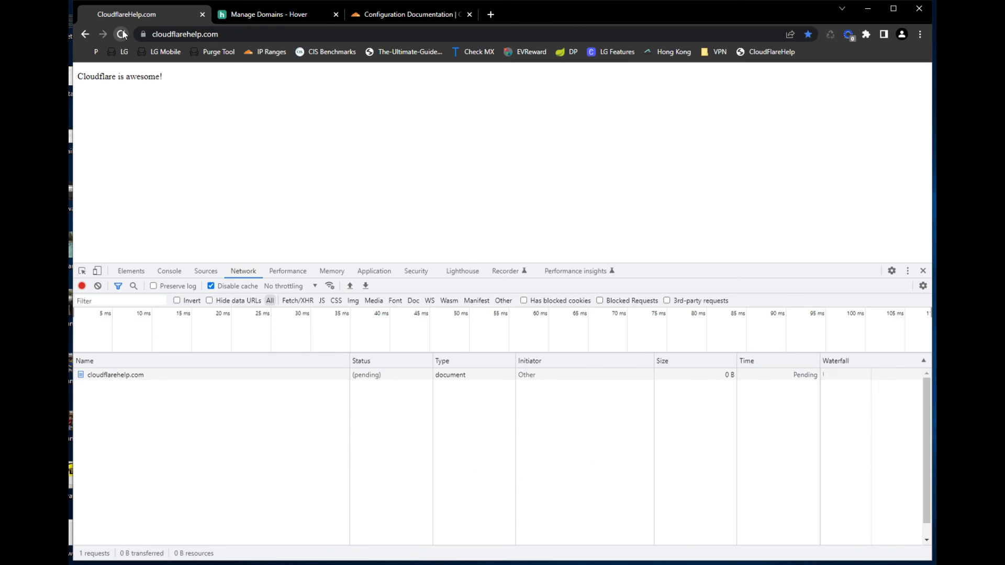
click(157, 375)
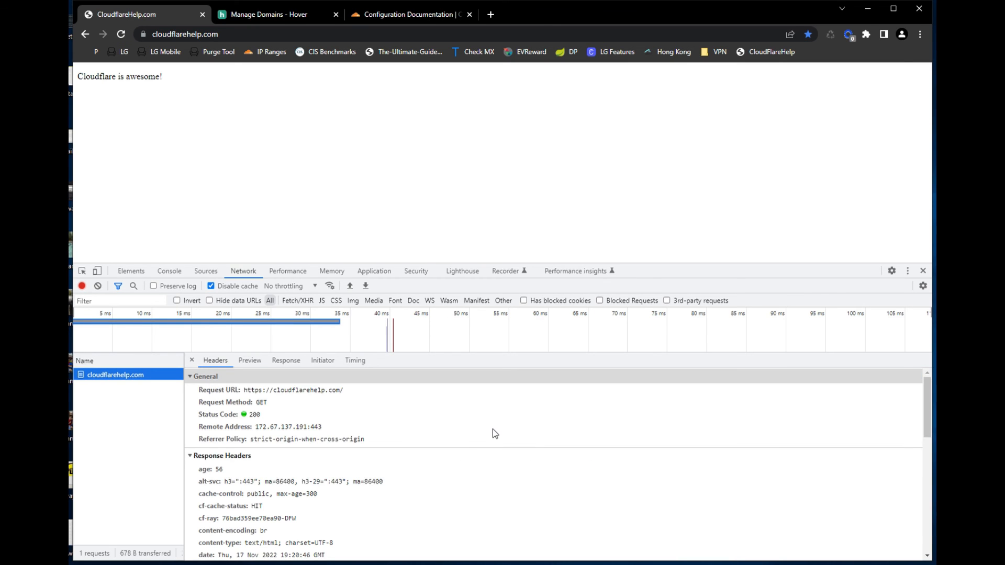